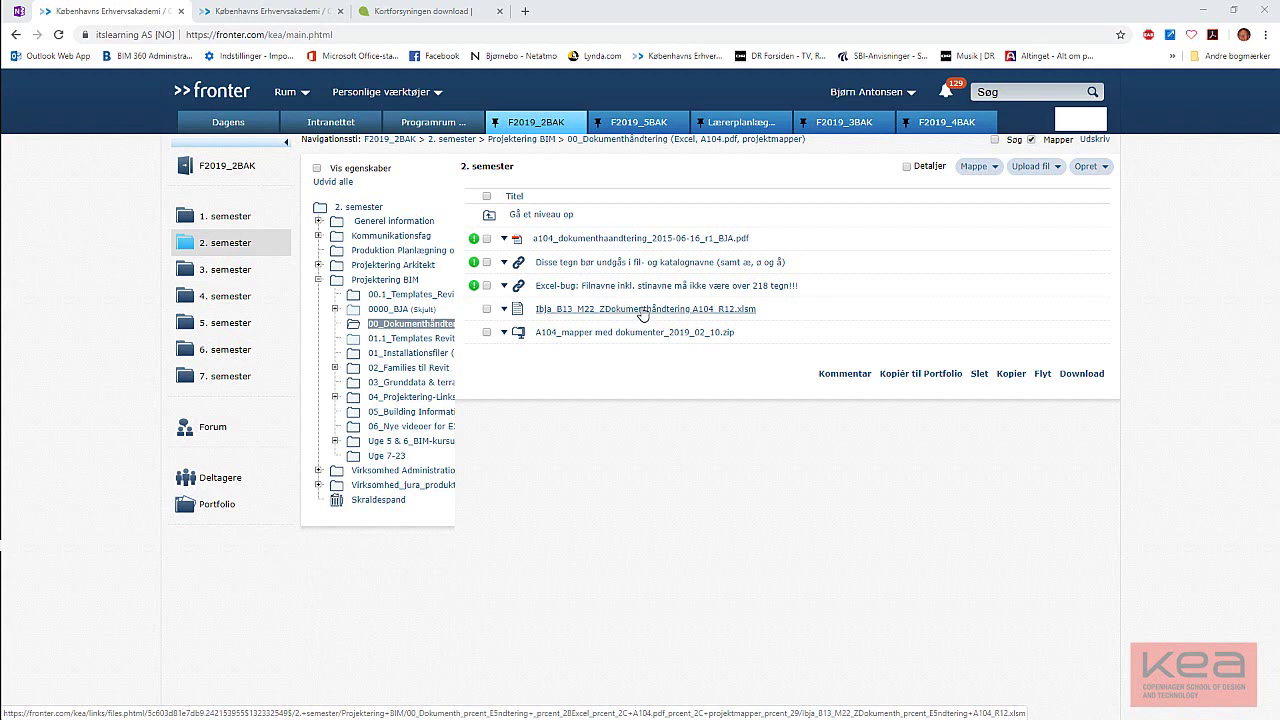
Switch to File Explorer and open the F19_BAK2 folder in Documents.
{"action": "right_click", "coordinate": [622, 333]}
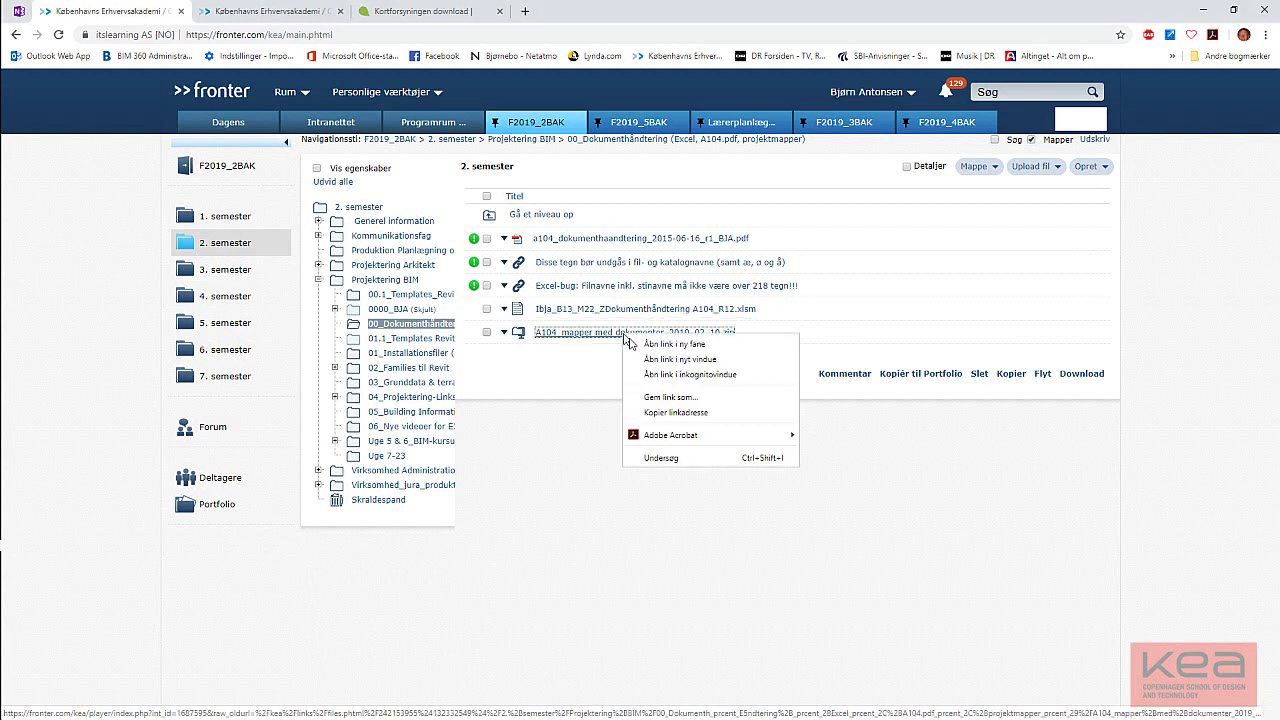
{"action": "left_click", "coordinate": [800, 495]}
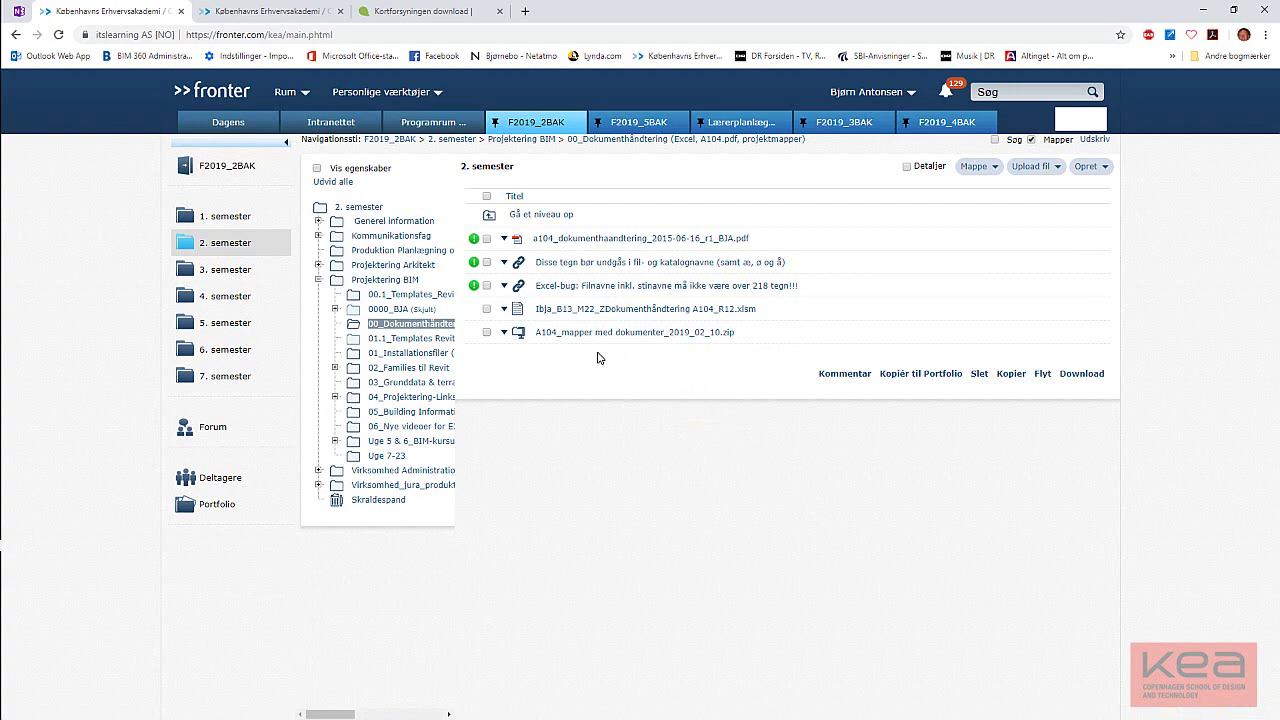
{"action": "key", "text": "alt+Tab"}
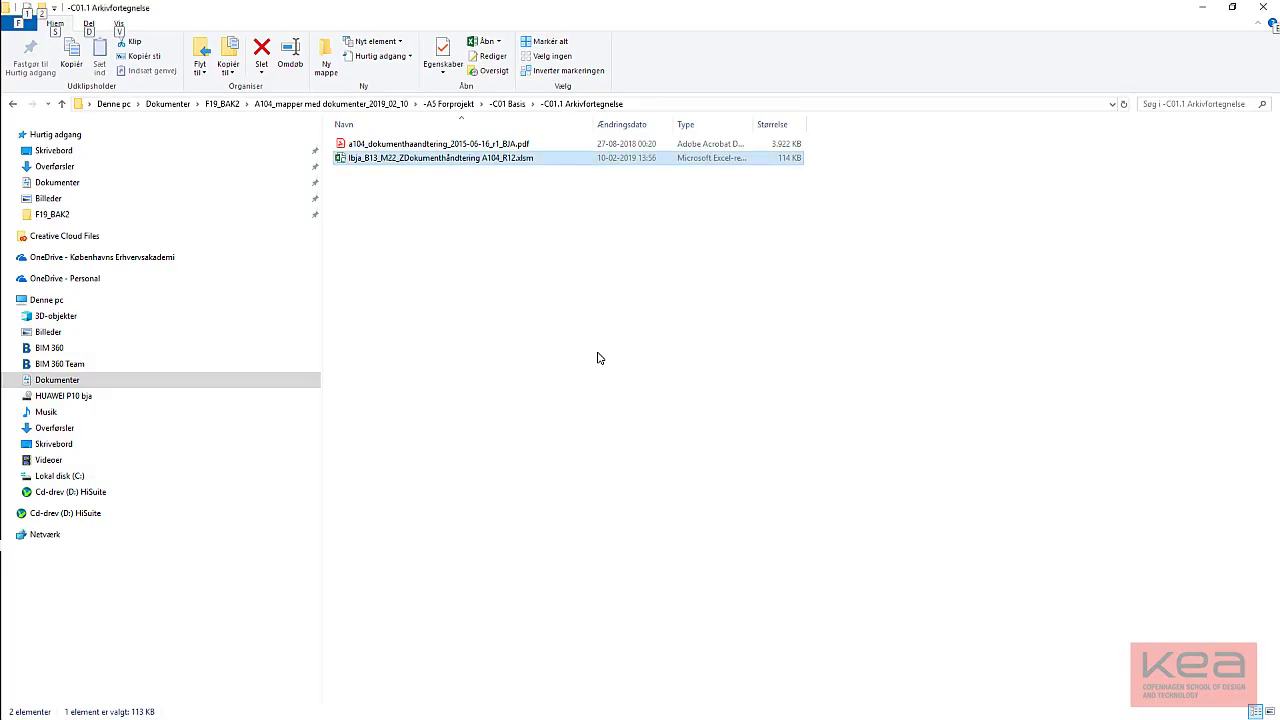
{"action": "left_click", "coordinate": [597, 358]}
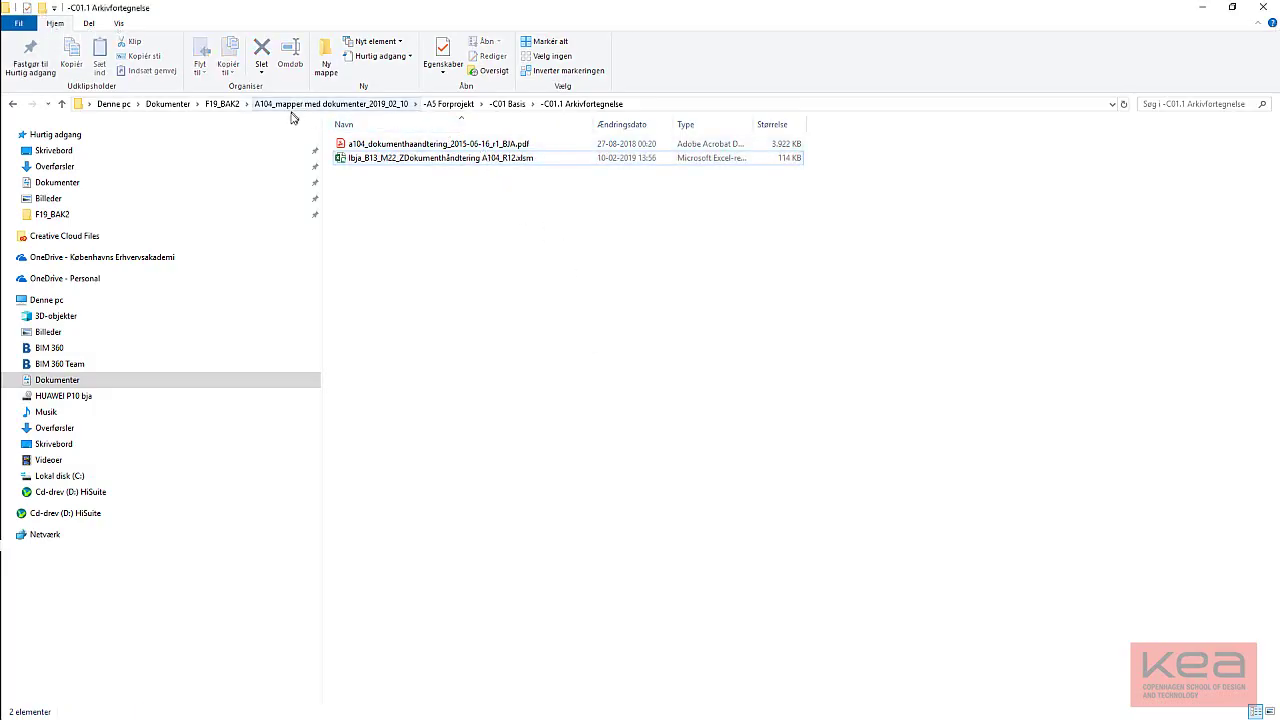
{"action": "left_click", "coordinate": [222, 104]}
{"action": "left_click", "coordinate": [66, 216]}
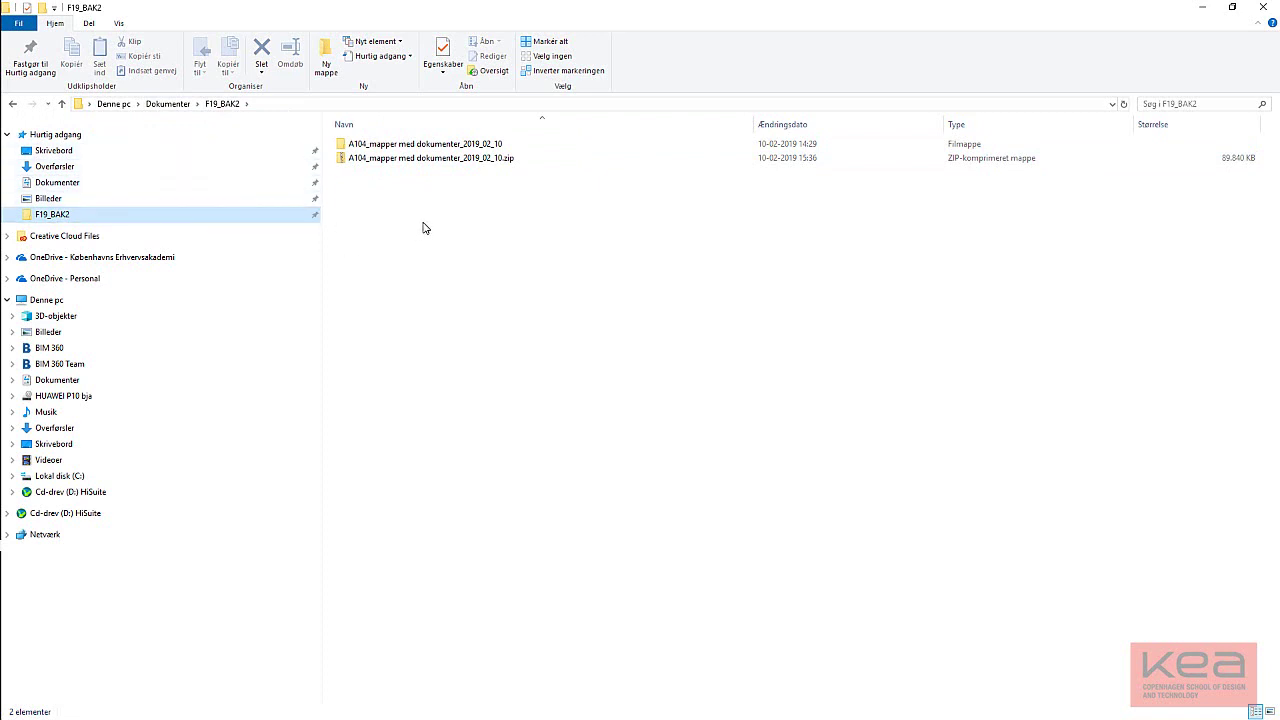
{"action": "left_click", "coordinate": [457, 160]}
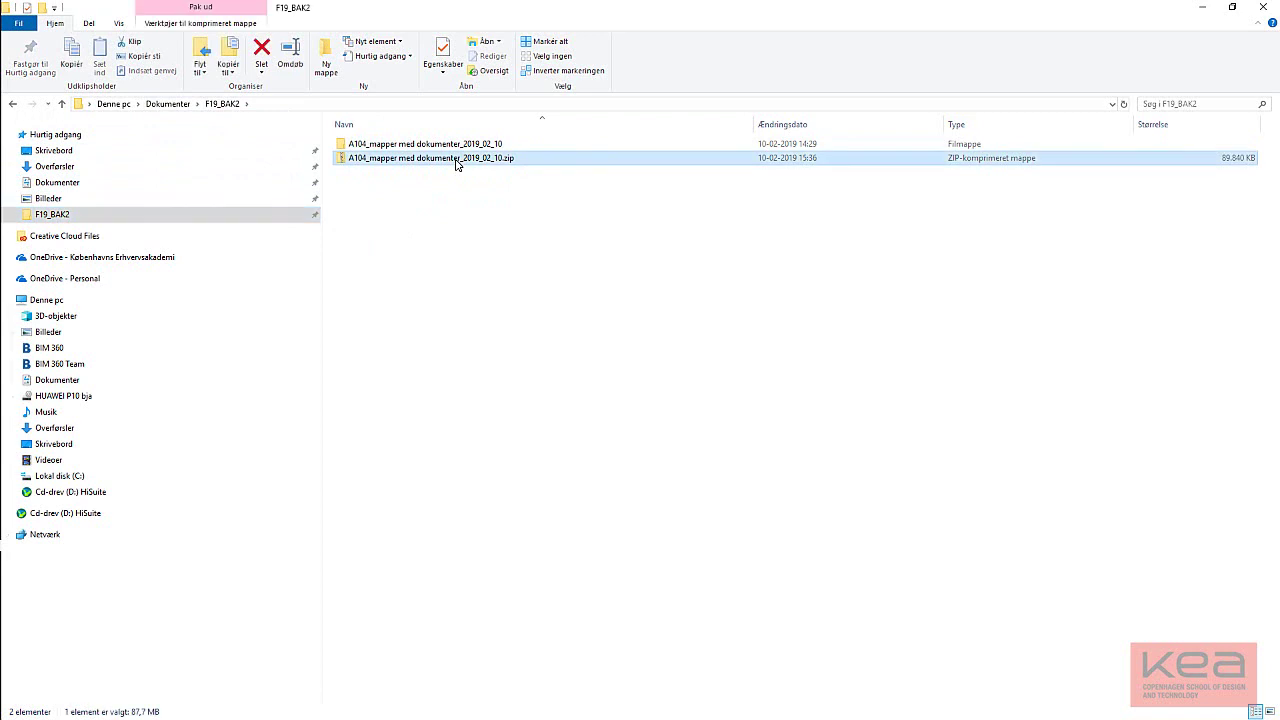
{"action": "right_click", "coordinate": [456, 164]}
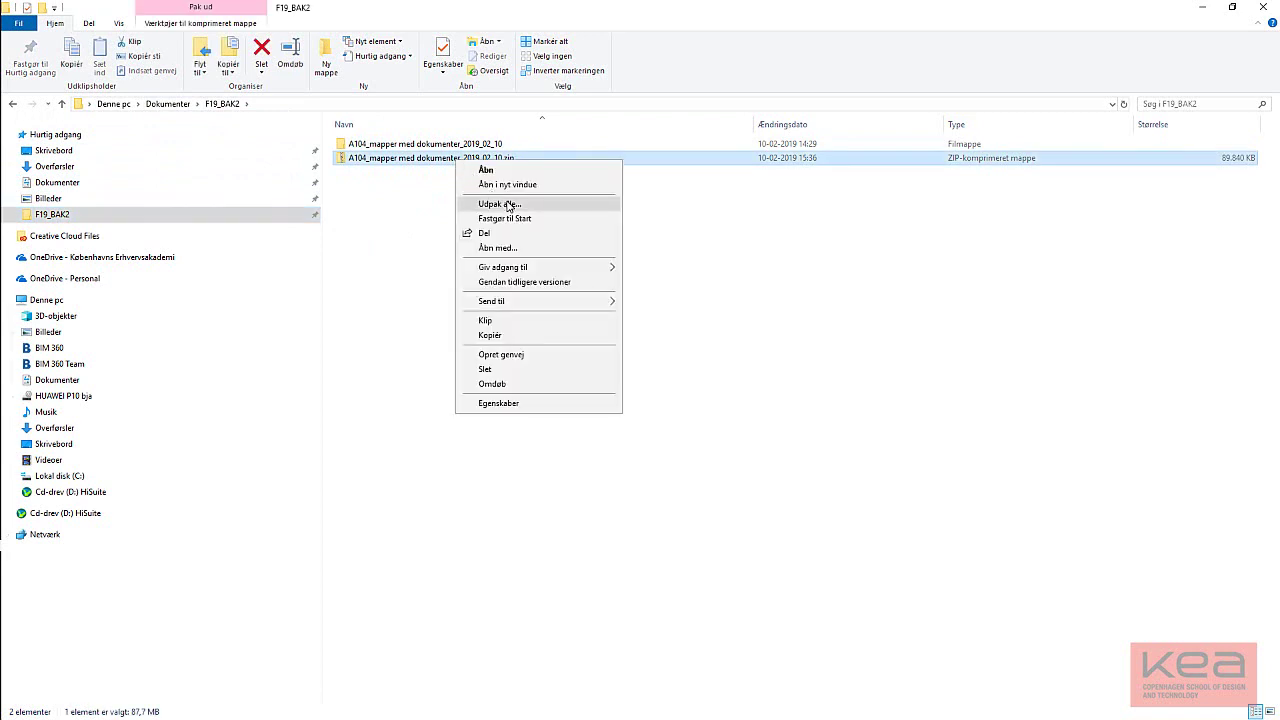
{"action": "left_click", "coordinate": [410, 224]}
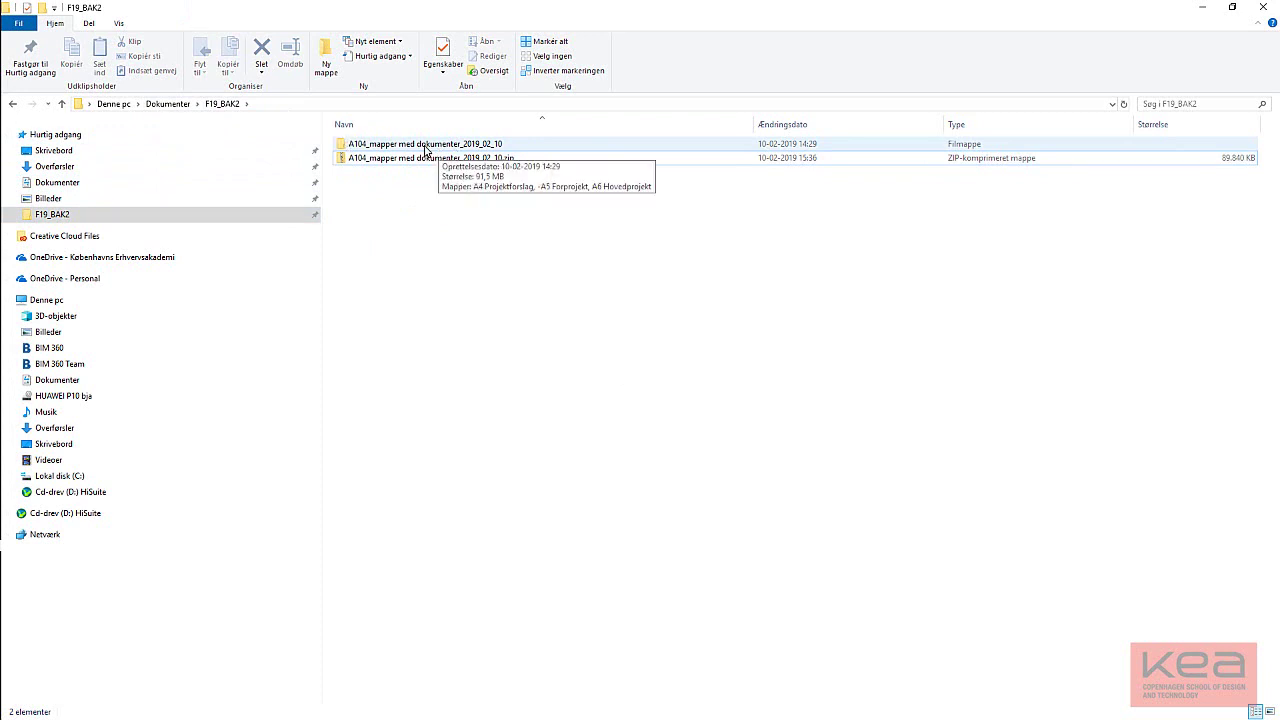
Open A104_mapper med dokumenter_2019_02_10 and browse through -A5 Forprojekt and -C01 Basis to the -C01.1 Arkivfortegnelse folder.
{"action": "double_click", "coordinate": [421, 147]}
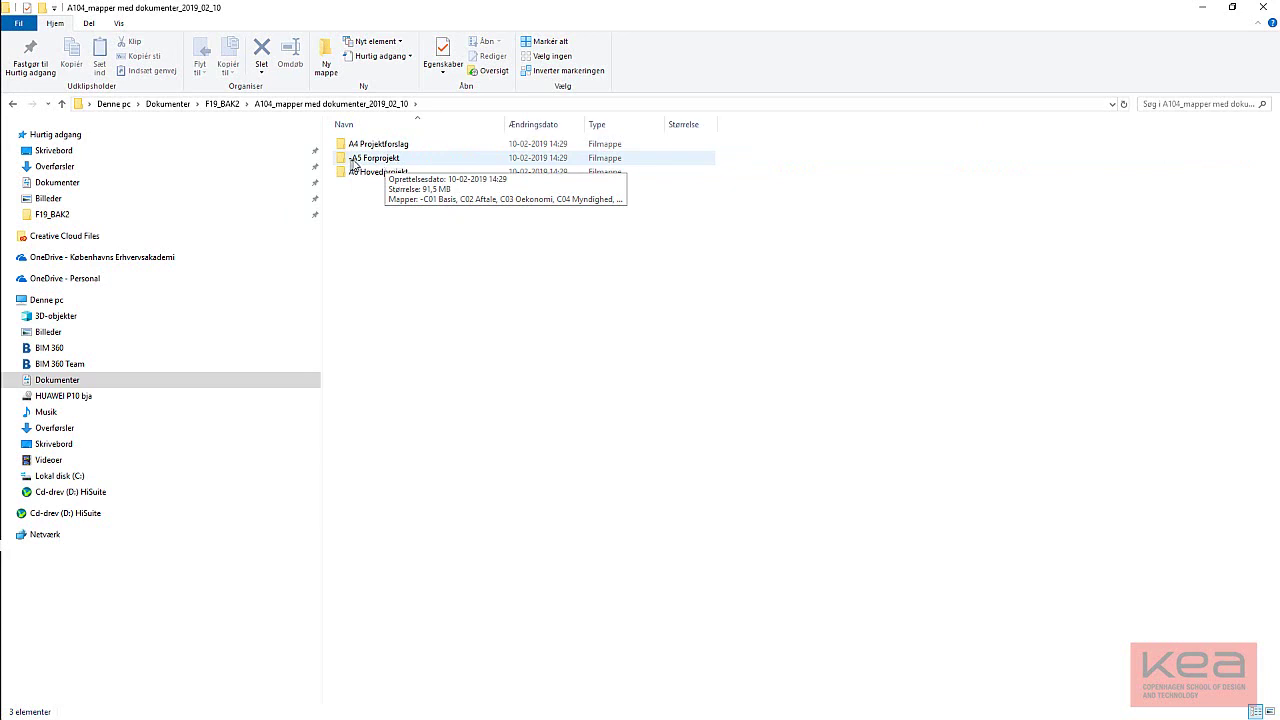
{"action": "double_click", "coordinate": [376, 160]}
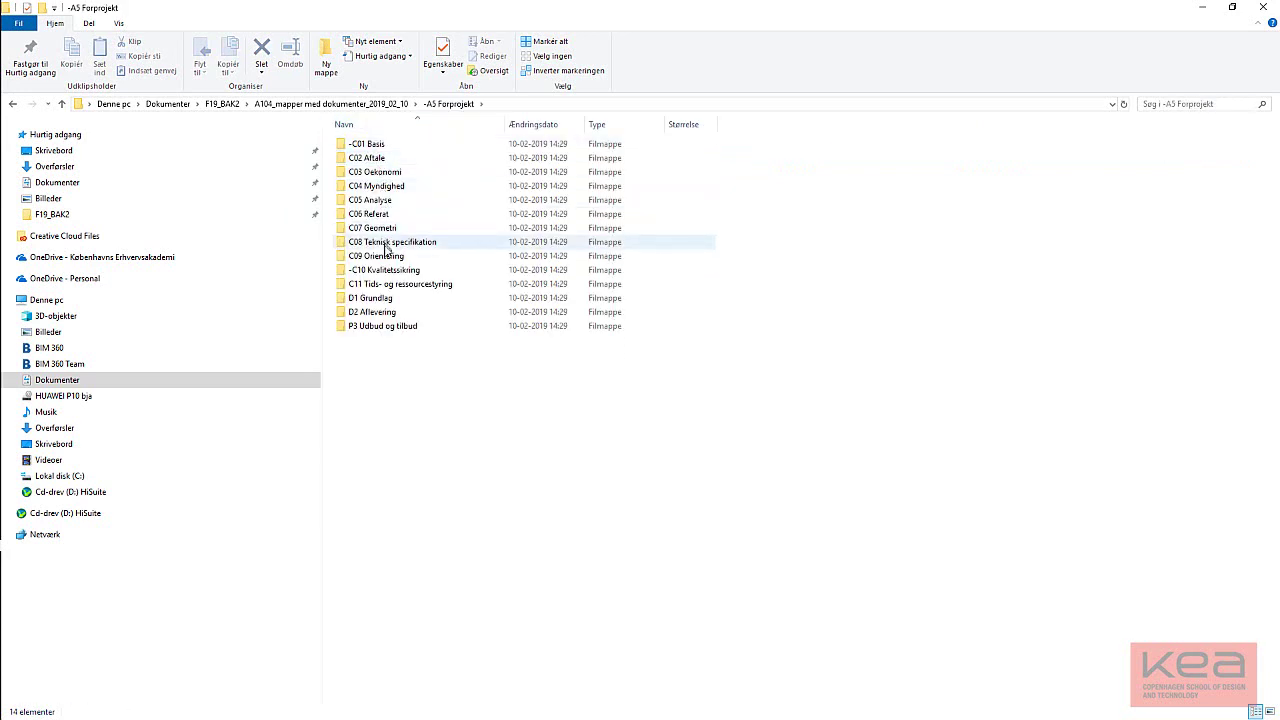
{"action": "left_click", "coordinate": [371, 125]}
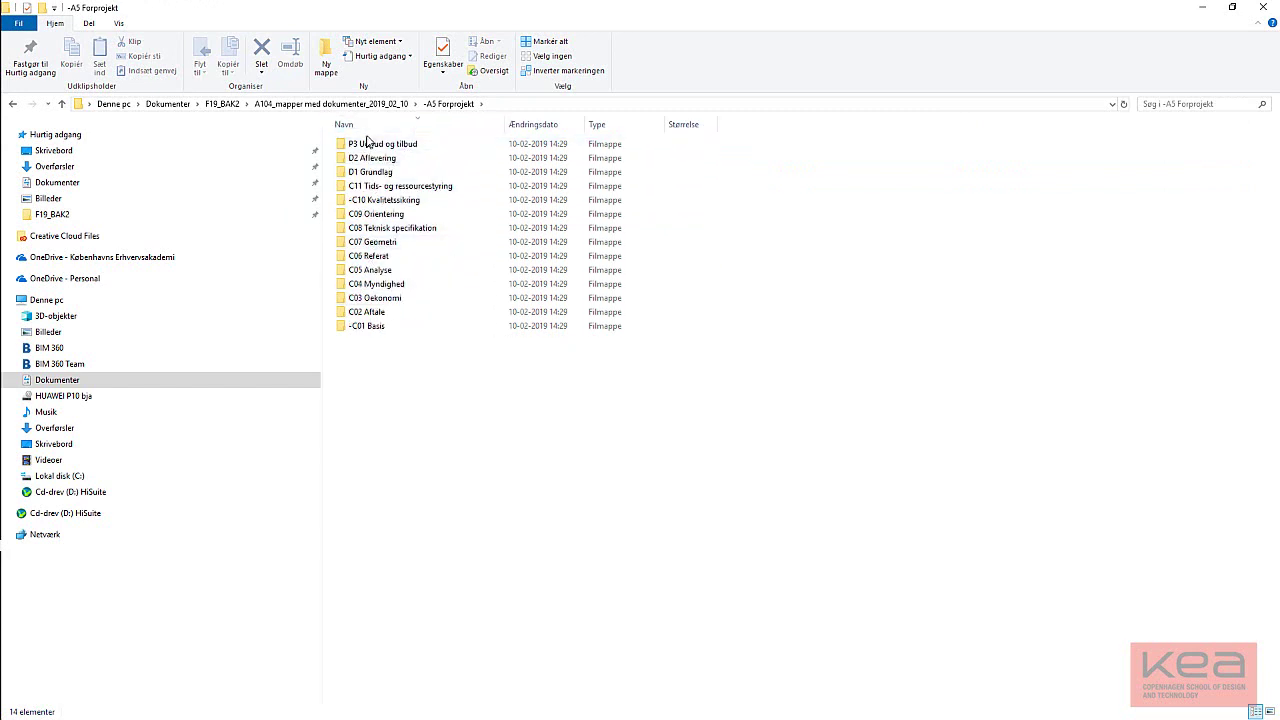
{"action": "left_click", "coordinate": [366, 126]}
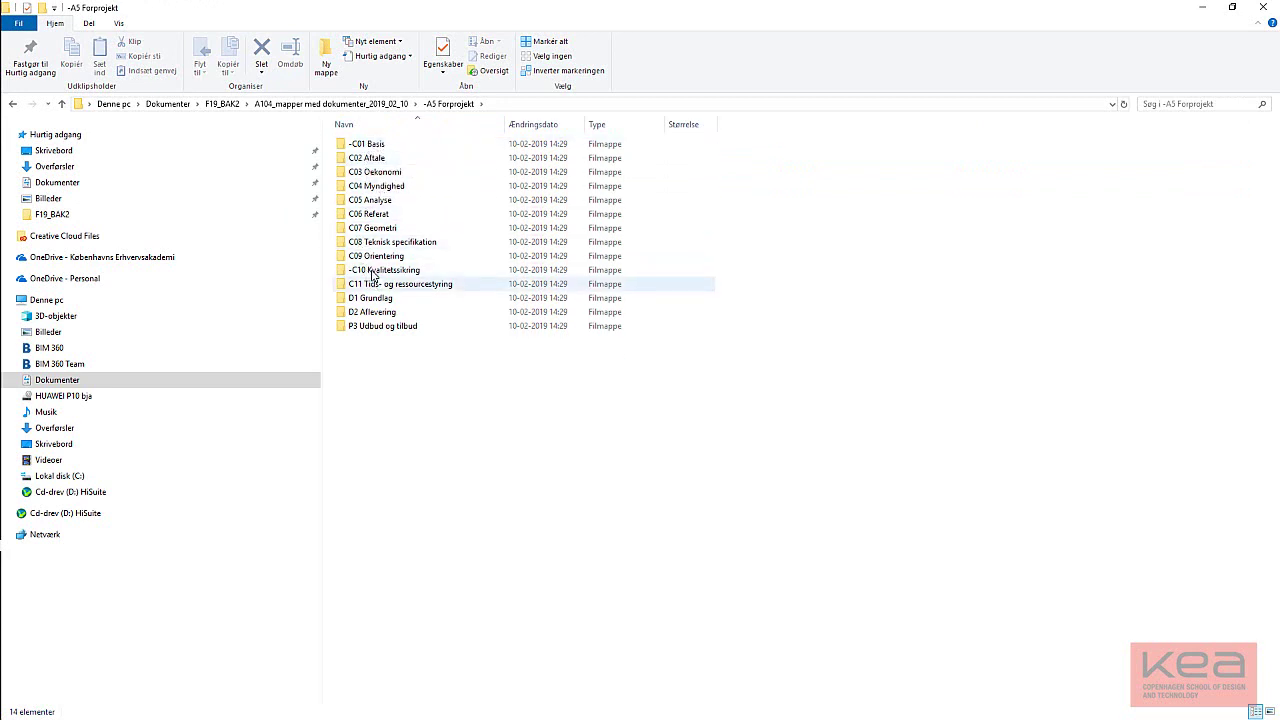
{"action": "double_click", "coordinate": [378, 144]}
{"action": "left_click", "coordinate": [378, 146]}
{"action": "double_click", "coordinate": [378, 146]}
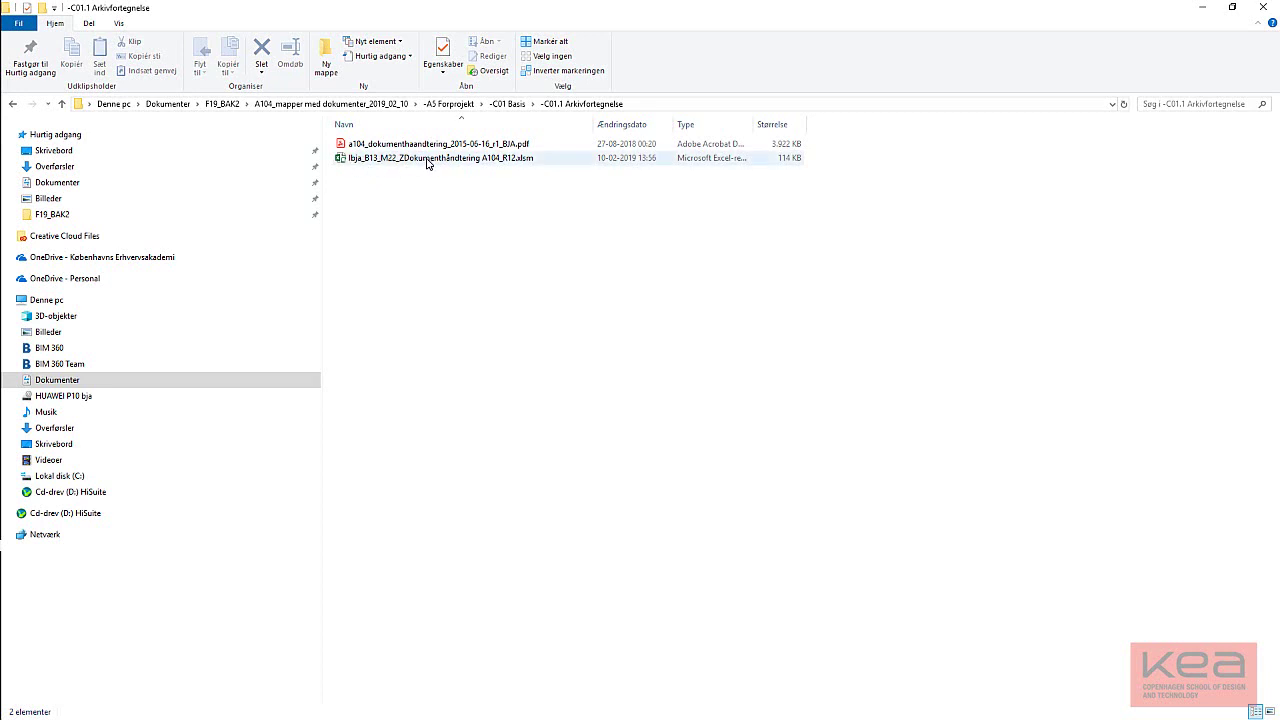
{"action": "mouse_move", "coordinate": [427, 164]}
Examine the files in -C10.1 Granskning under -C10 Kvalitetssikring with a wider name column, and return to the A104_mapper folder.
{"action": "key", "text": "BackSpace"}
{"action": "key", "text": "BackSpace"}
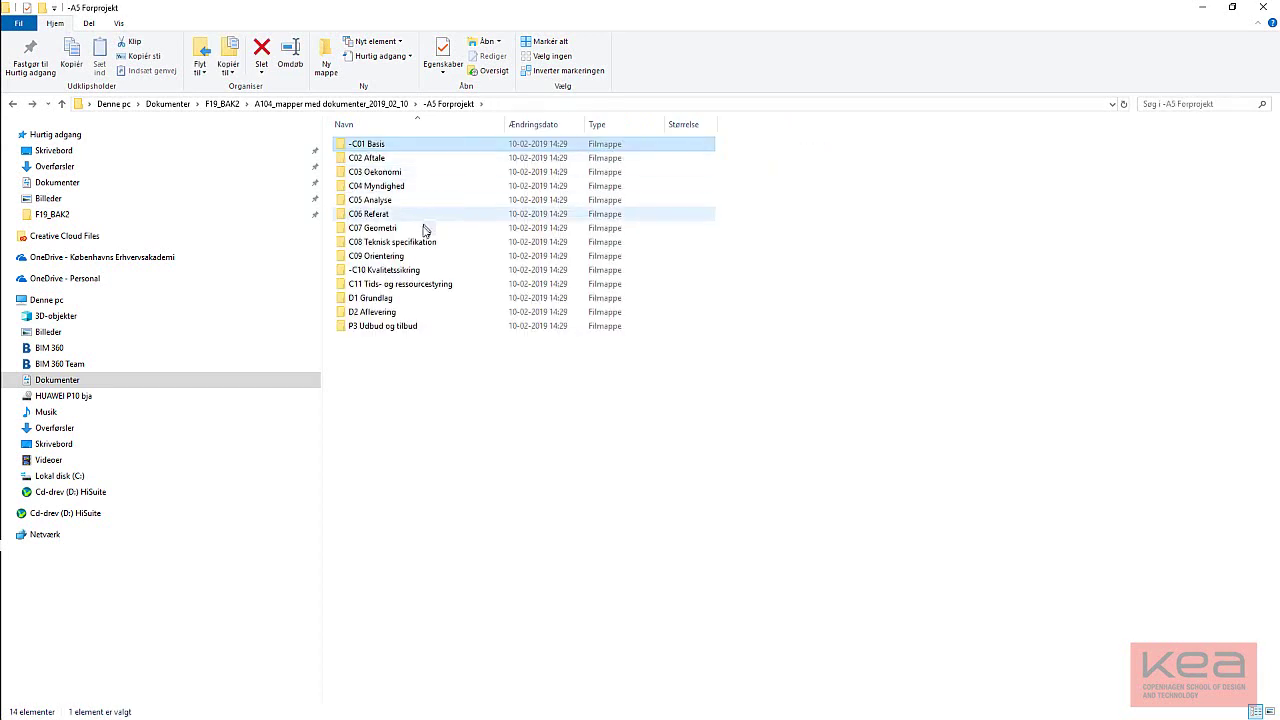
{"action": "double_click", "coordinate": [399, 274]}
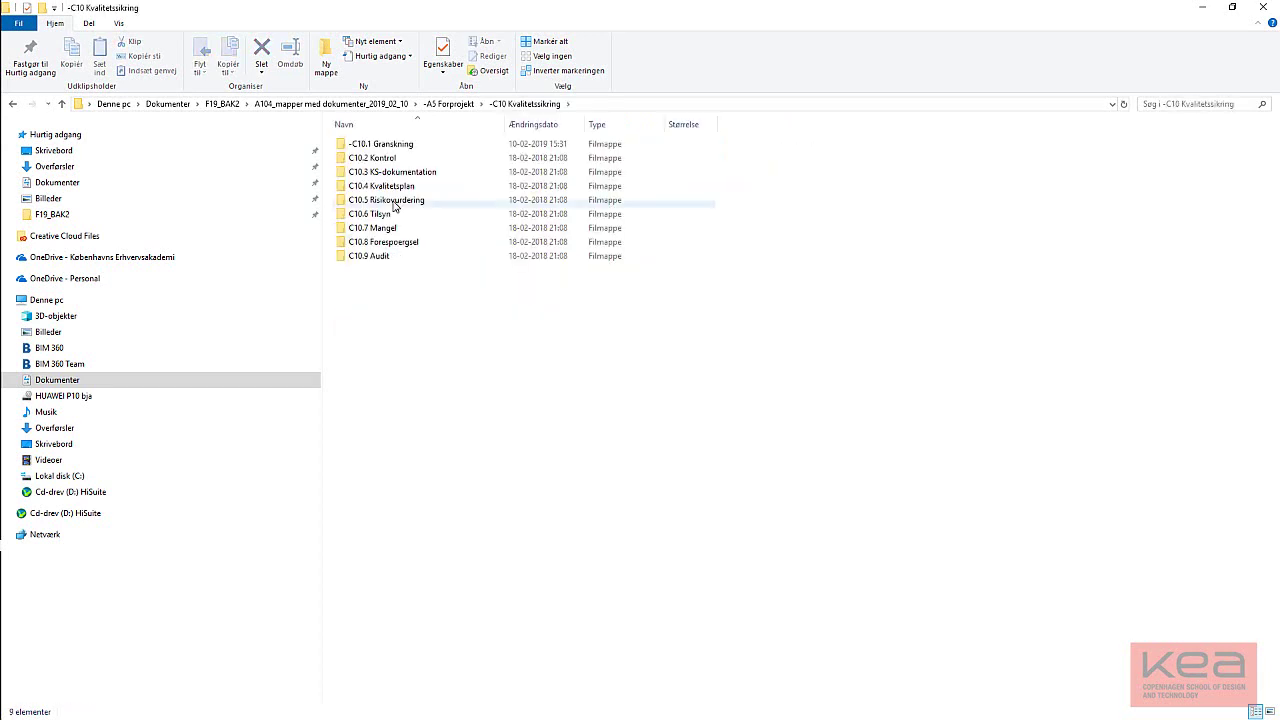
{"action": "double_click", "coordinate": [406, 146]}
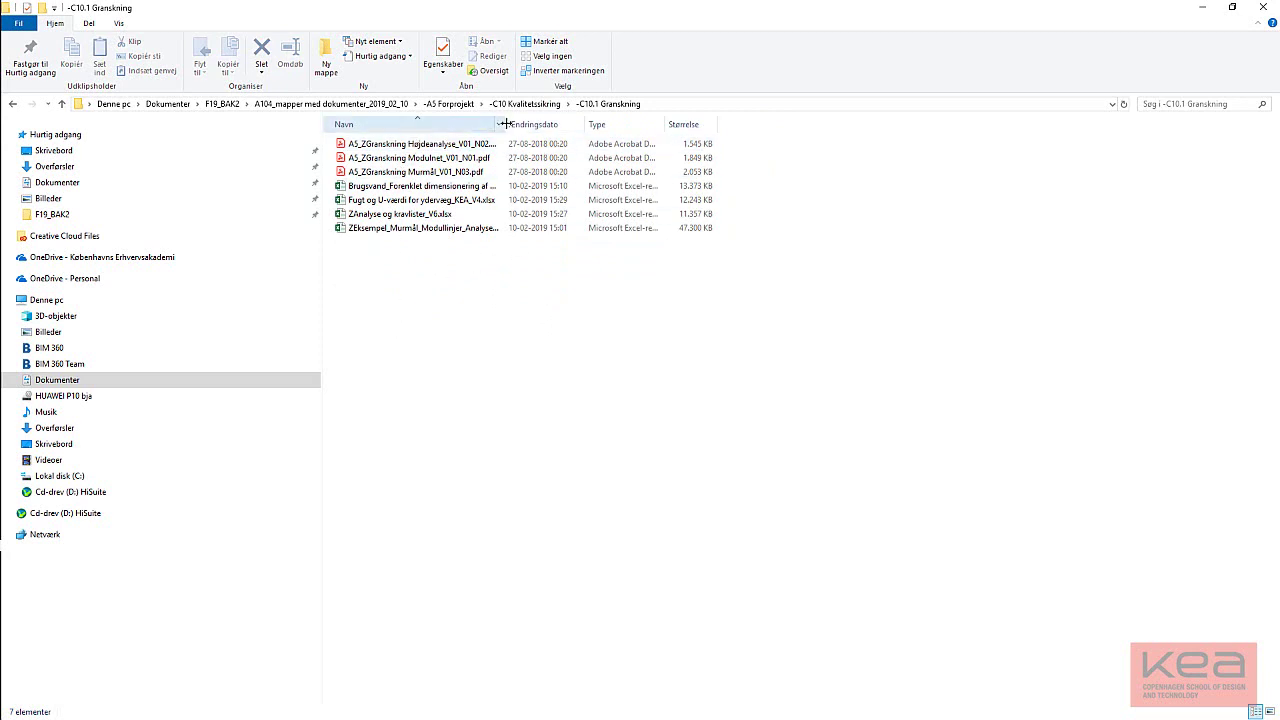
{"action": "left_click_drag", "start_coordinate": [505, 127], "coordinate": [604, 132]}
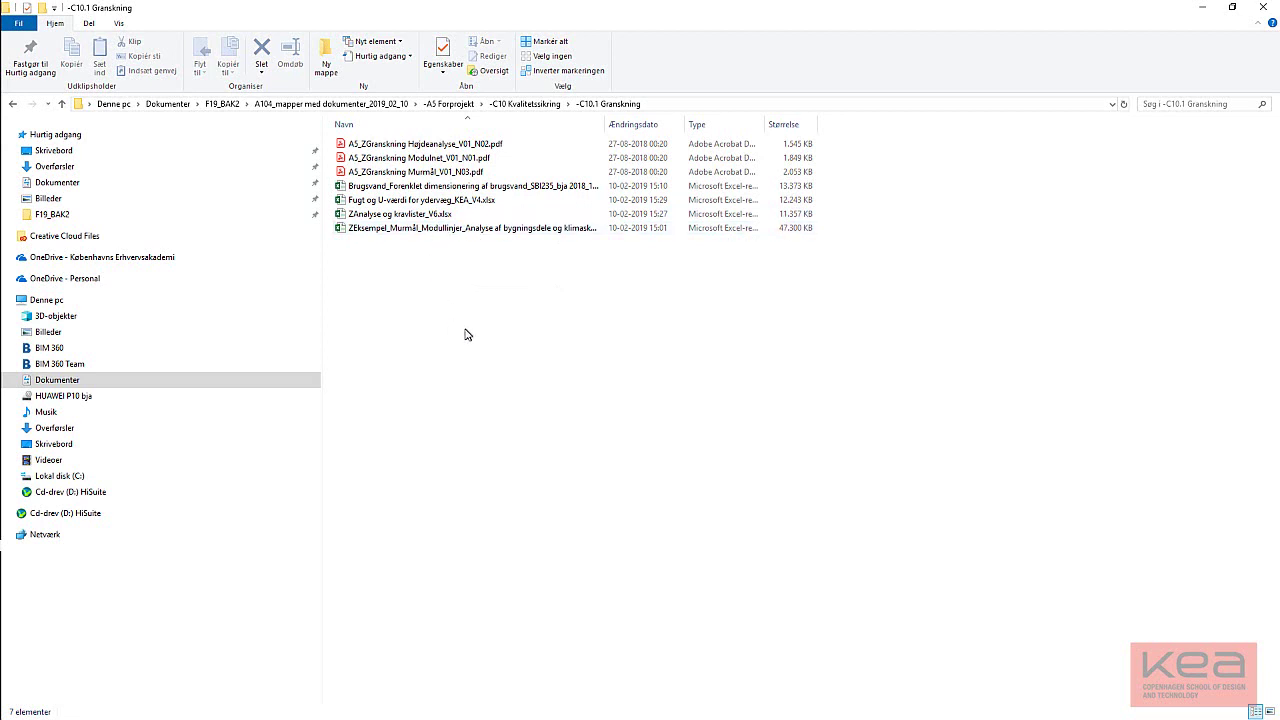
{"action": "key", "text": "alt+Up"}
{"action": "key", "text": "alt+Up"}
{"action": "key", "text": "alt+Up"}
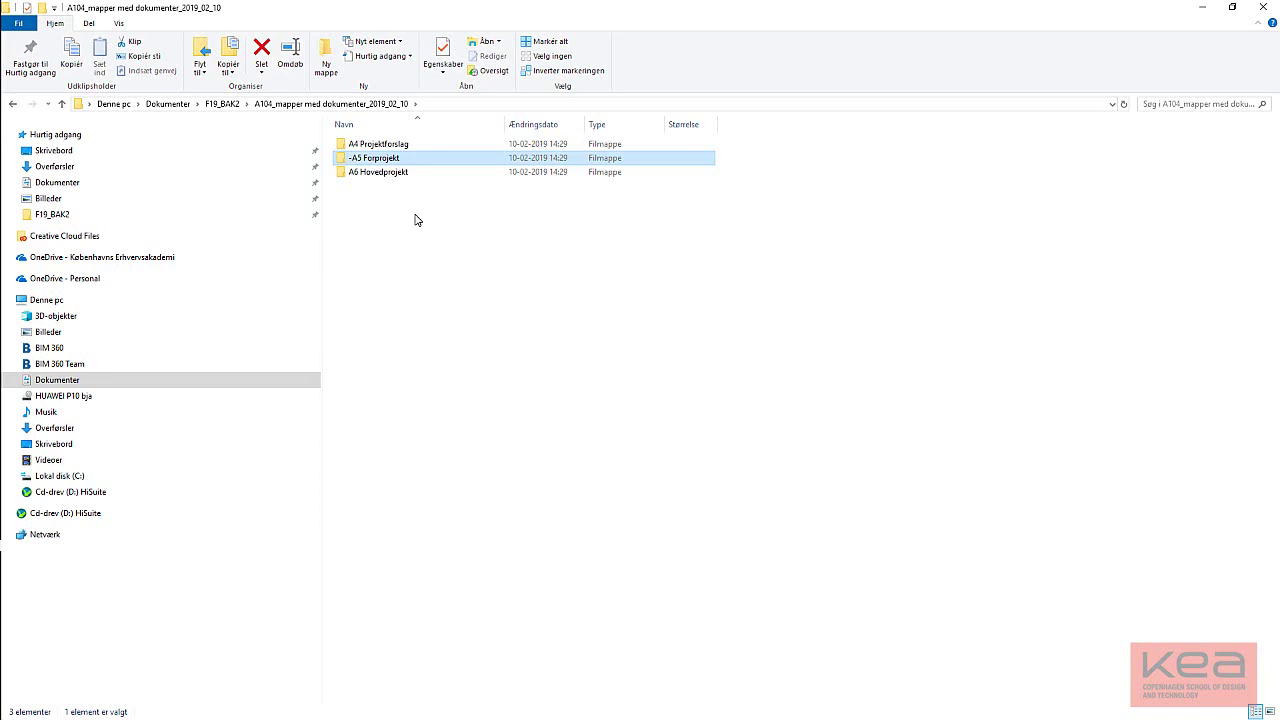
Switch to Chrome and save R19_ARC_KEA_Template_2019_02_09.rte from Fronter's 00.1_Templates_Revit 2019 folder into Documents\F19_BAK2.
{"action": "key", "text": "alt+Tab"}
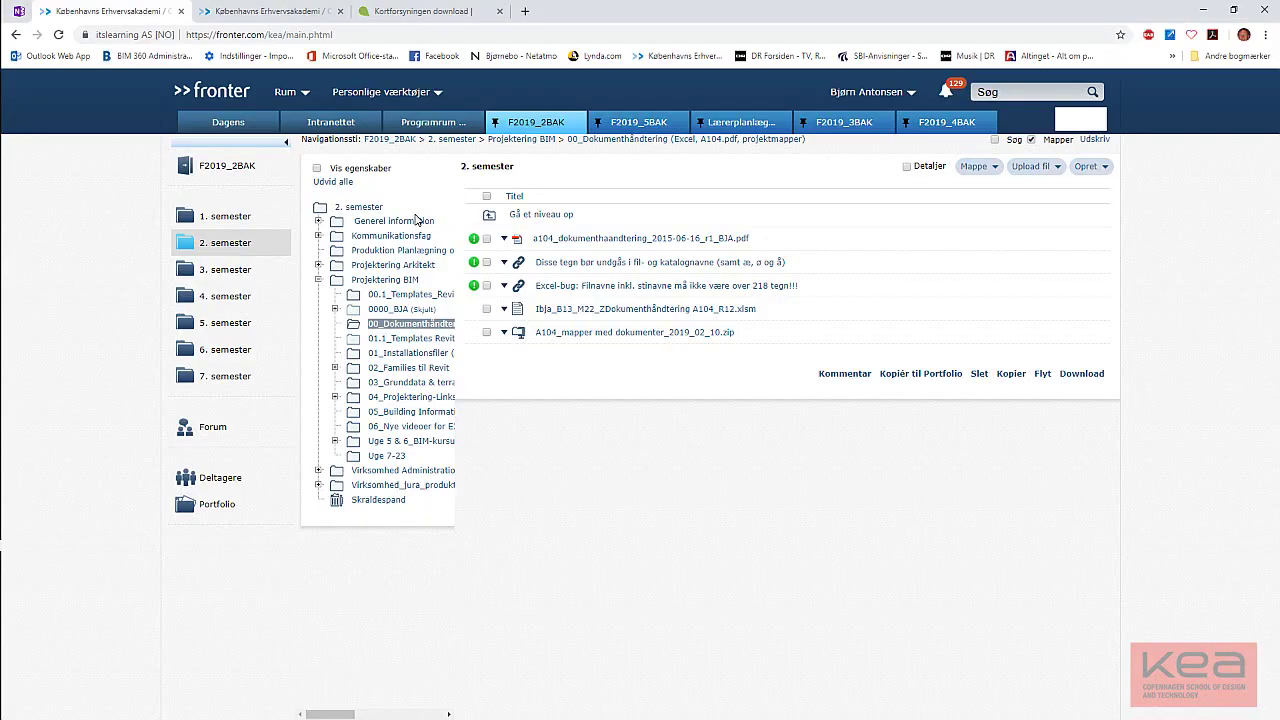
{"action": "left_click", "coordinate": [245, 11]}
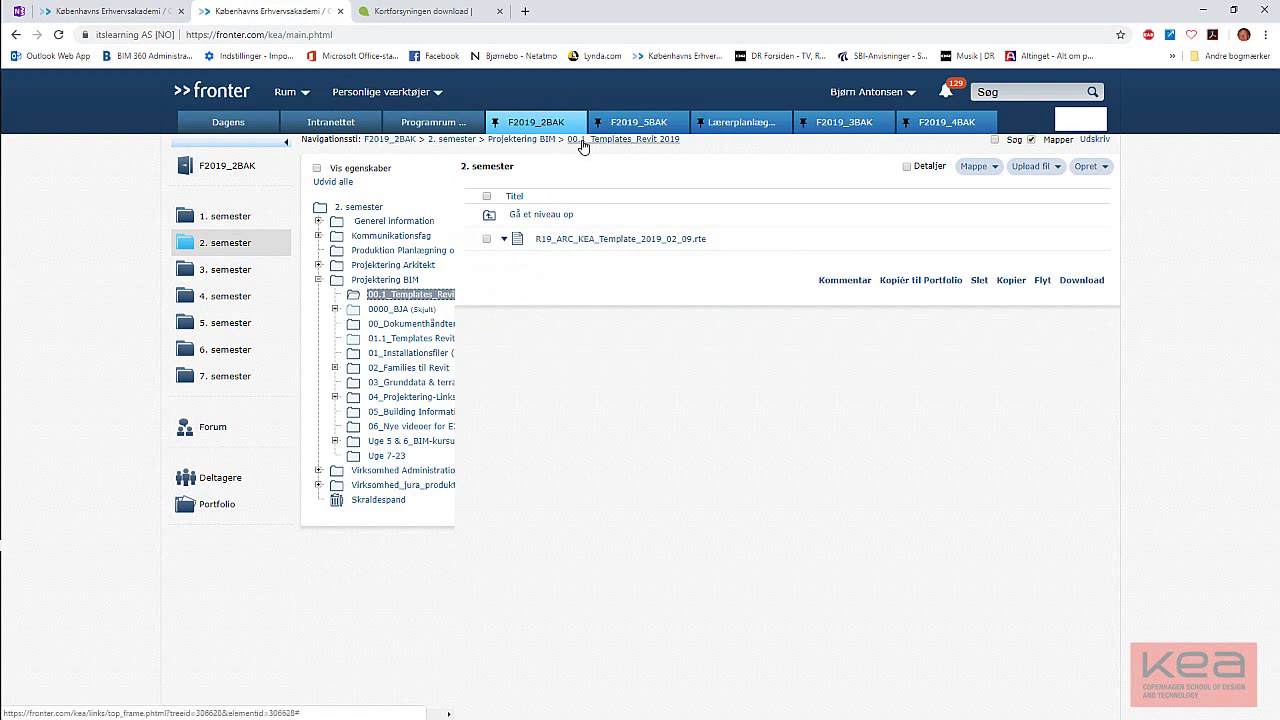
{"action": "right_click", "coordinate": [611, 244]}
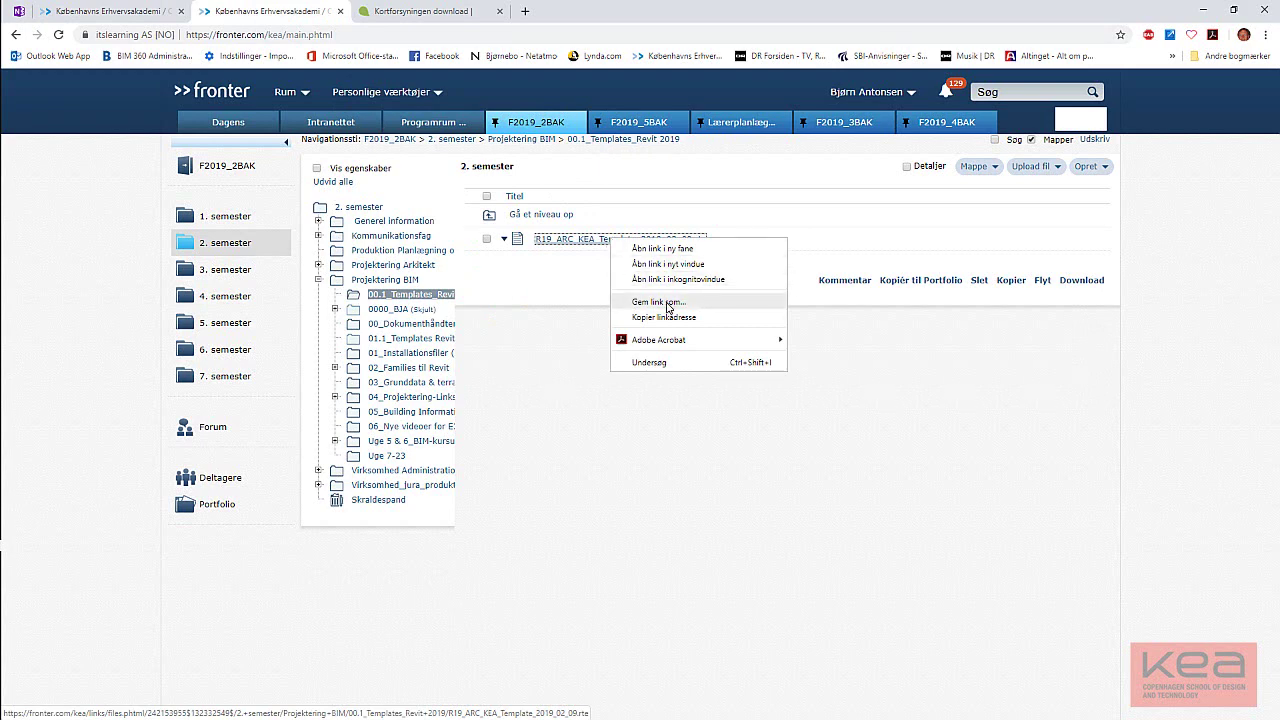
{"action": "left_click", "coordinate": [660, 302]}
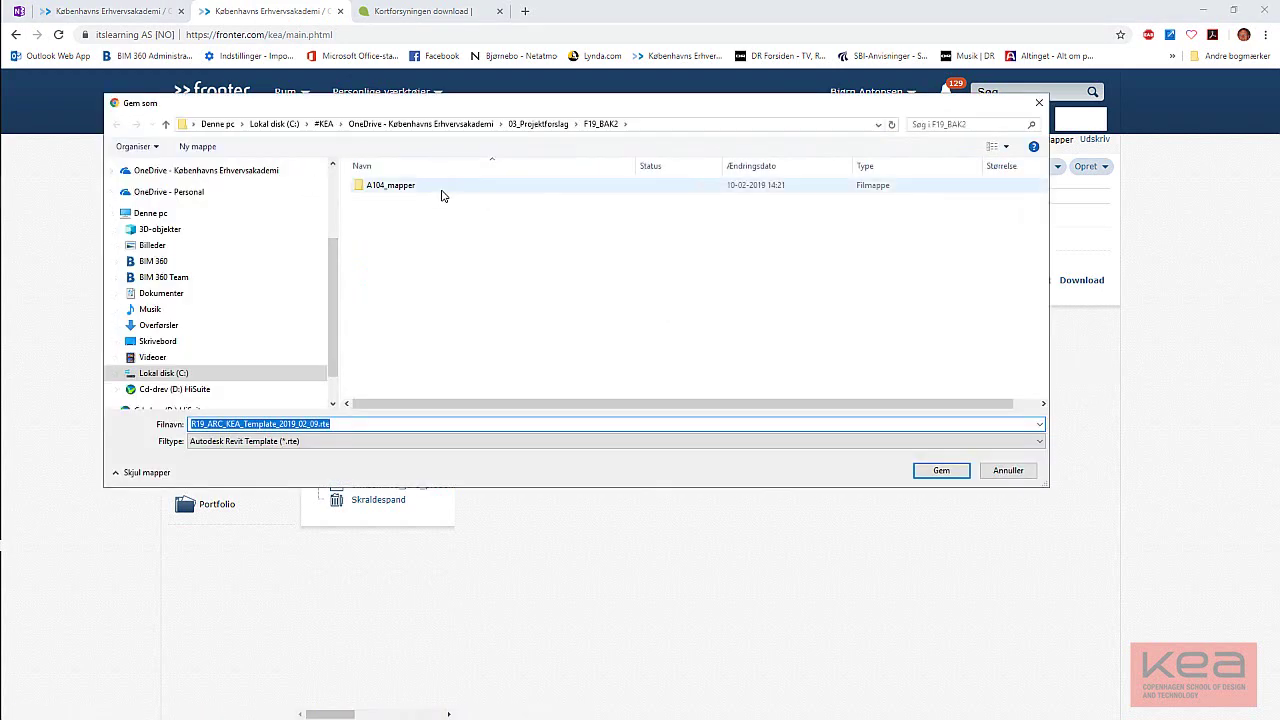
{"action": "left_click", "coordinate": [286, 256]}
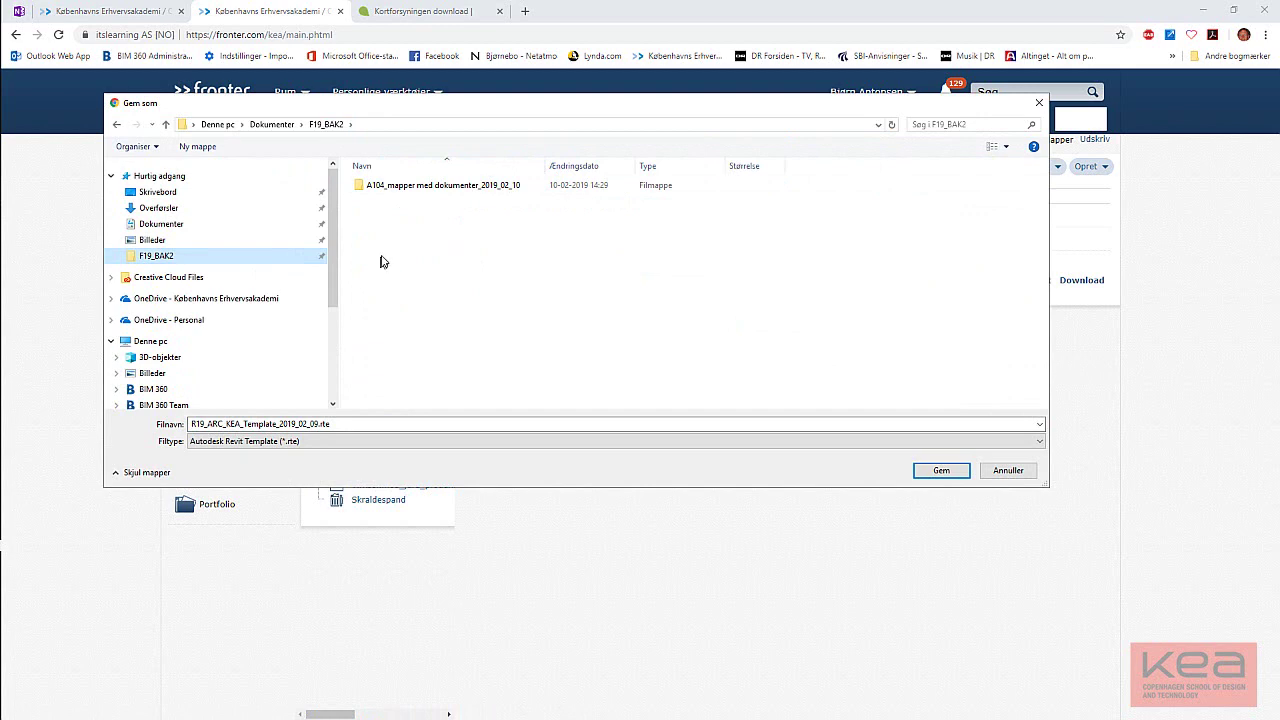
{"action": "double_click", "coordinate": [410, 186]}
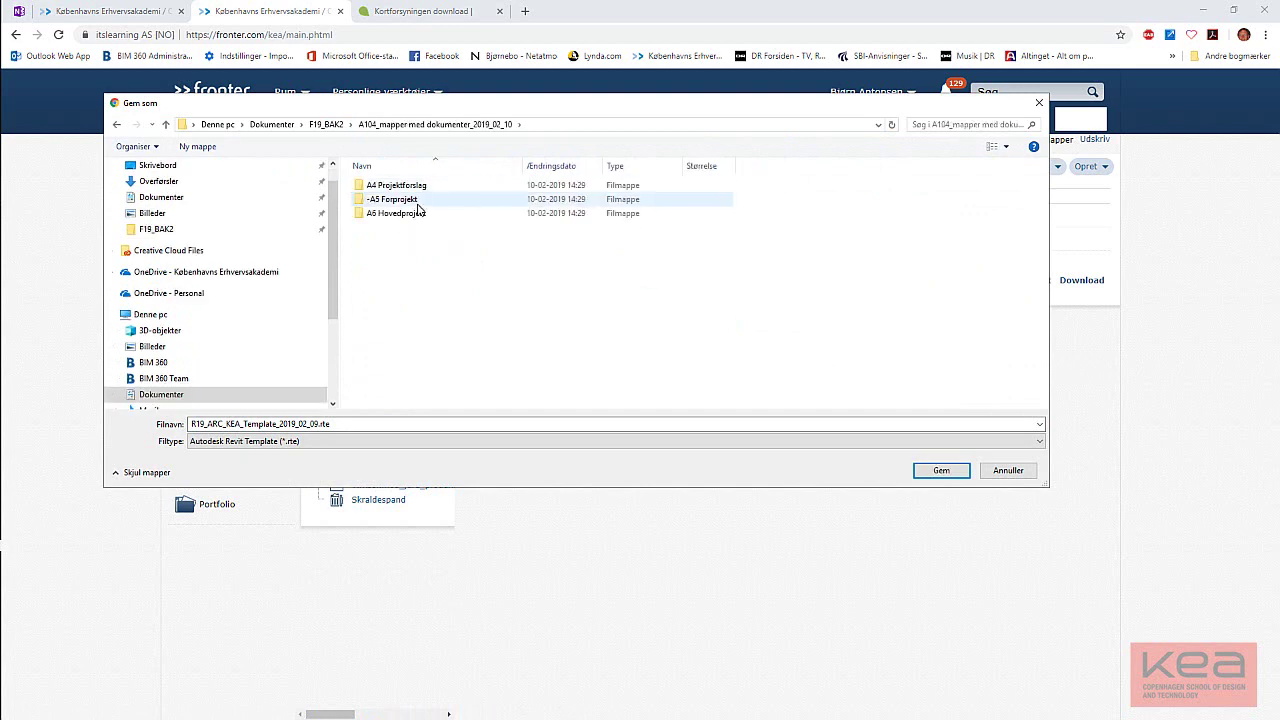
{"action": "left_click", "coordinate": [325, 125]}
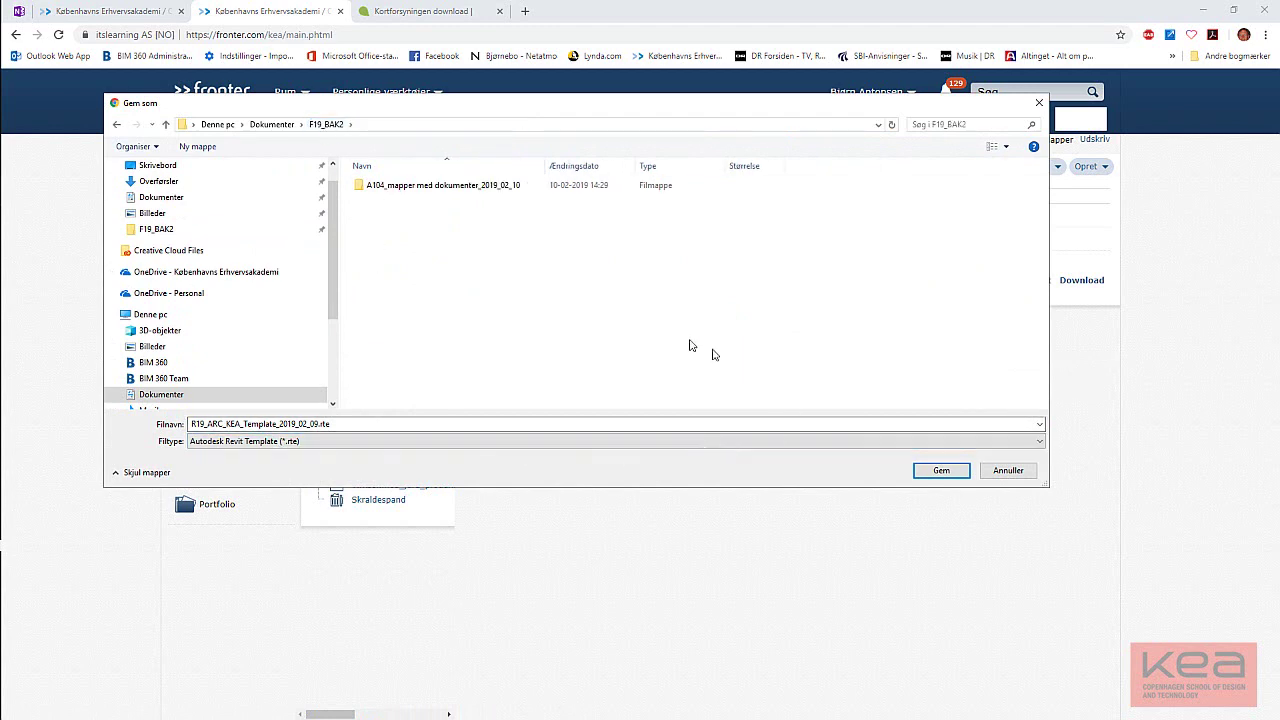
{"action": "left_click", "coordinate": [941, 471]}
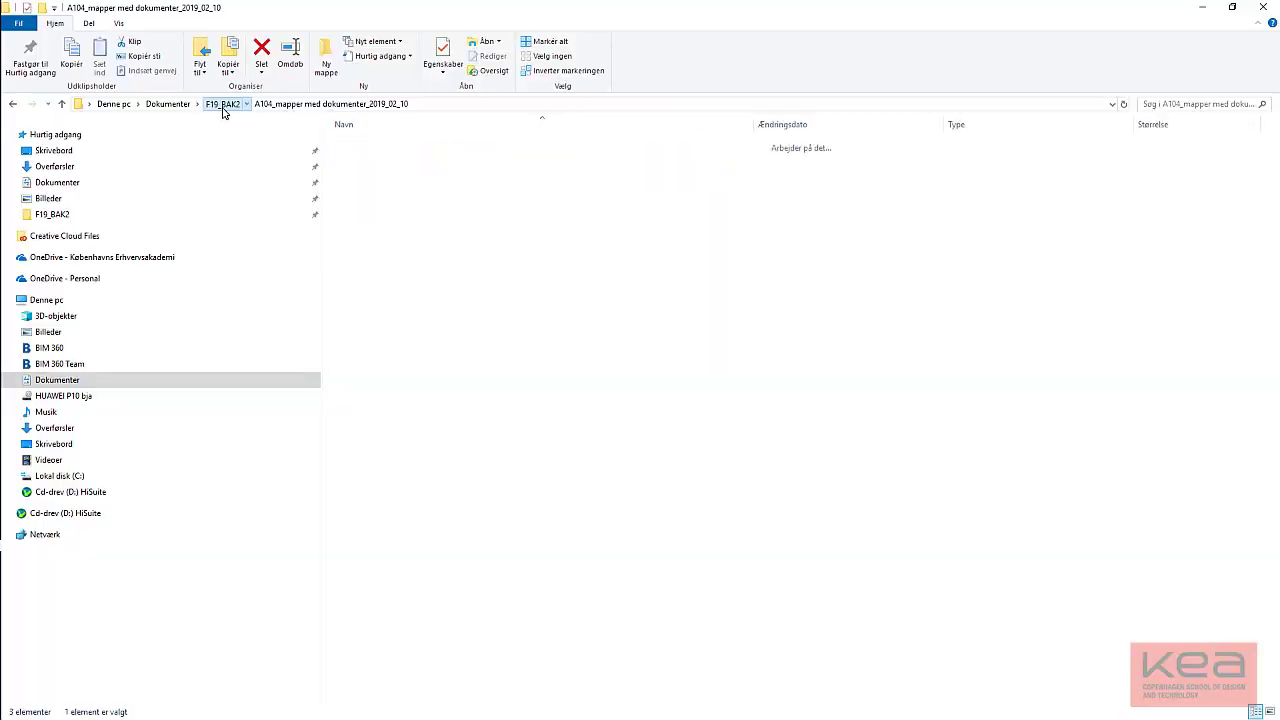
Check for the downloaded Revit template in the F19_BAK2 folder in File Explorer and select it.
{"action": "left_click", "coordinate": [222, 104]}
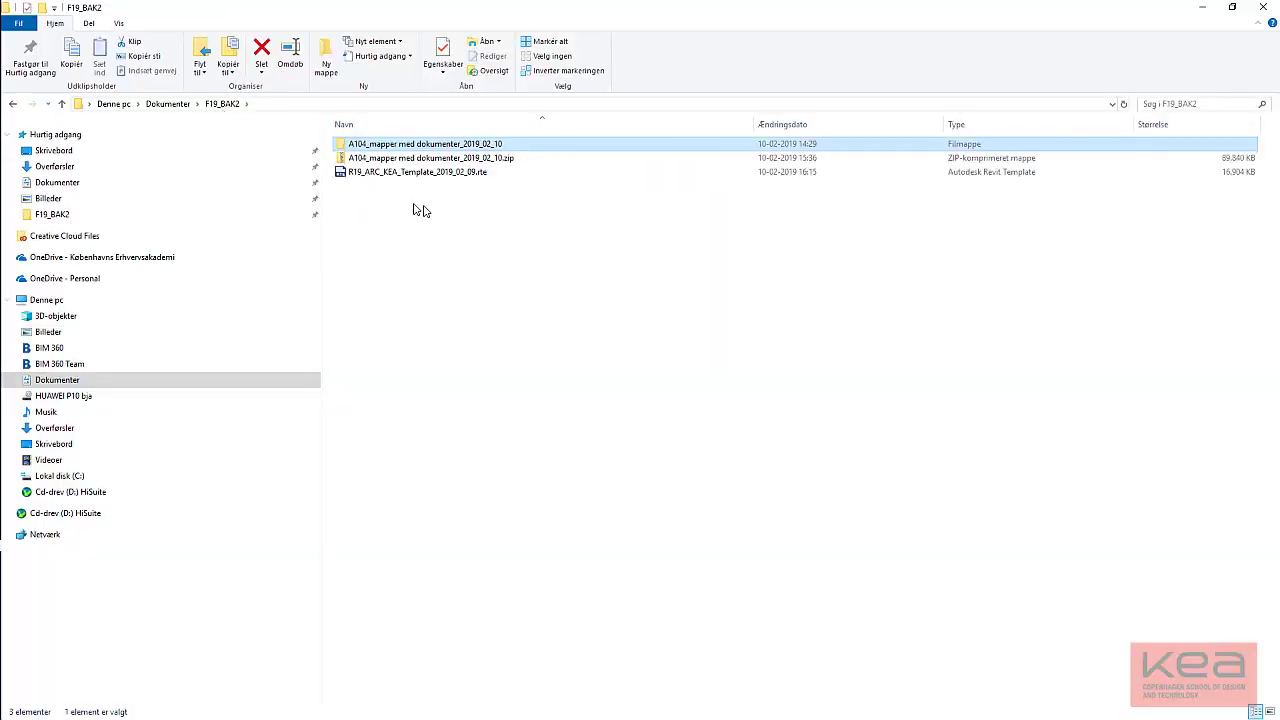
{"action": "left_click", "coordinate": [452, 203]}
{"action": "left_click", "coordinate": [455, 174]}
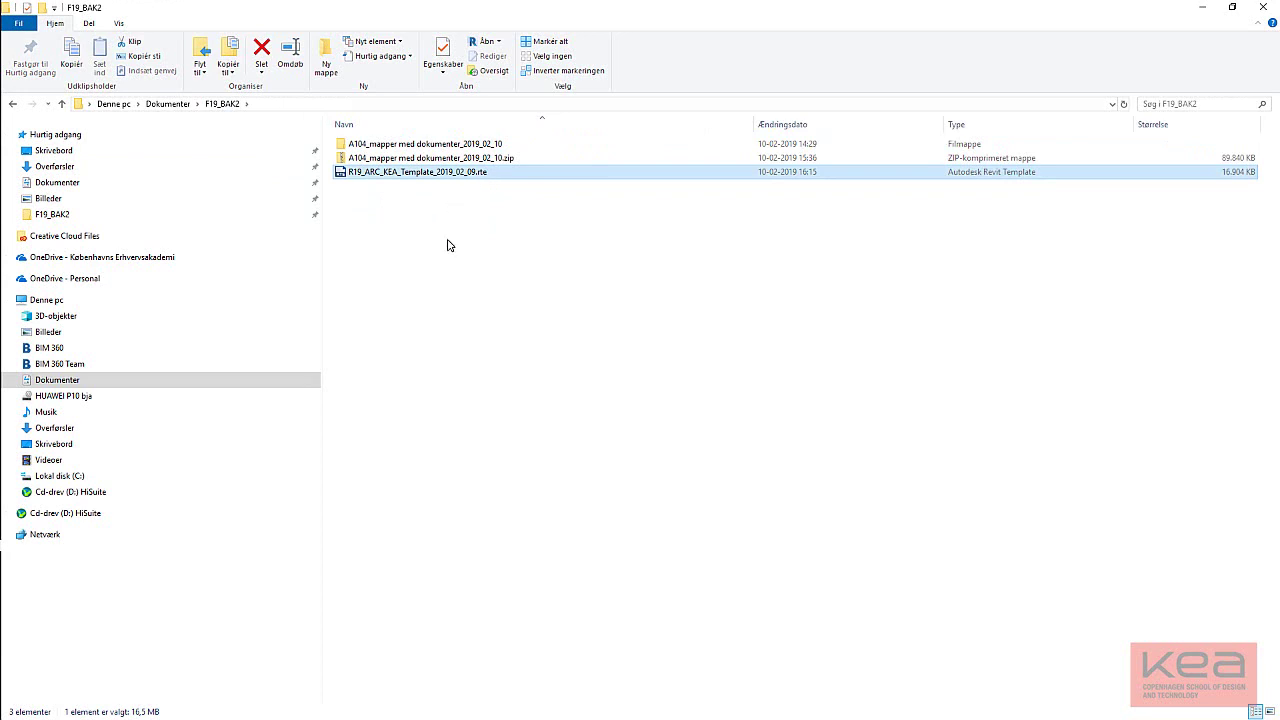
Switch to Autodesk Revit 2019.2 and leave its Home screen for the main modelling window.
{"action": "key", "text": "alt+Tab"}
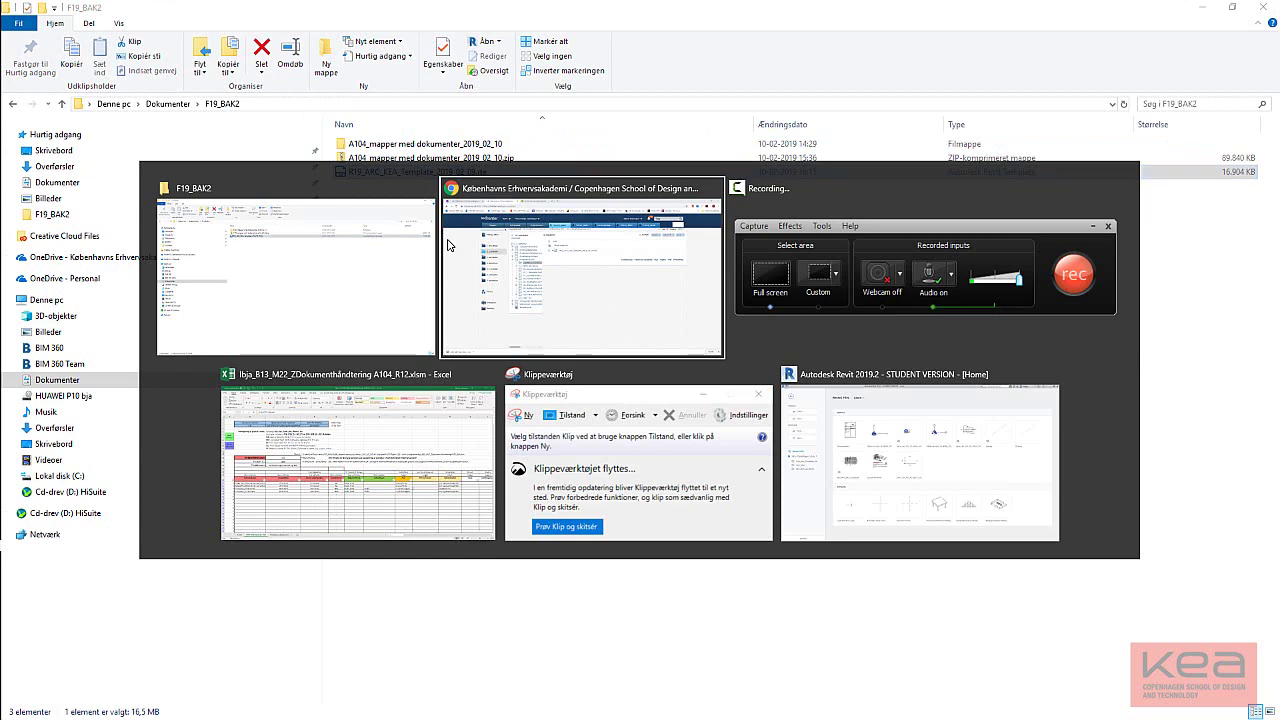
{"action": "key", "text": "Tab"}
{"action": "key", "text": "Tab"}
{"action": "key", "text": "Tab"}
{"action": "key", "text": "Tab"}
{"action": "key", "text": "Tab"}
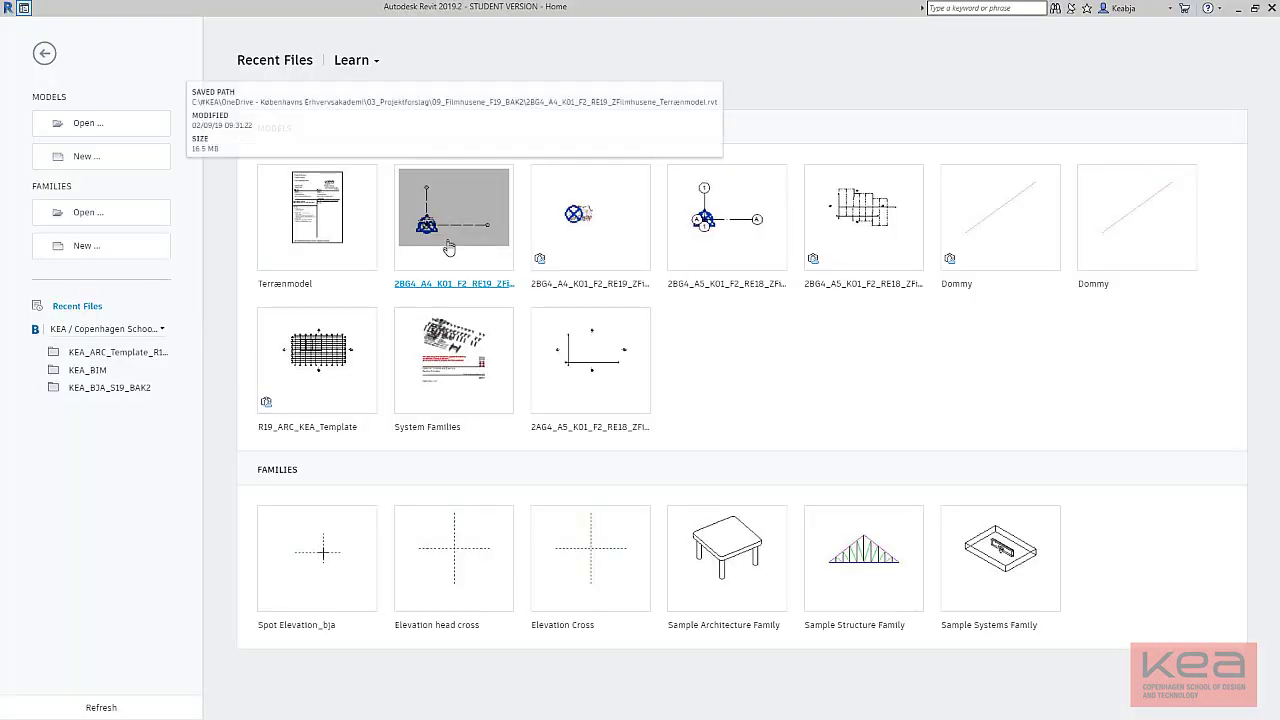
{"action": "left_click", "coordinate": [24, 9]}
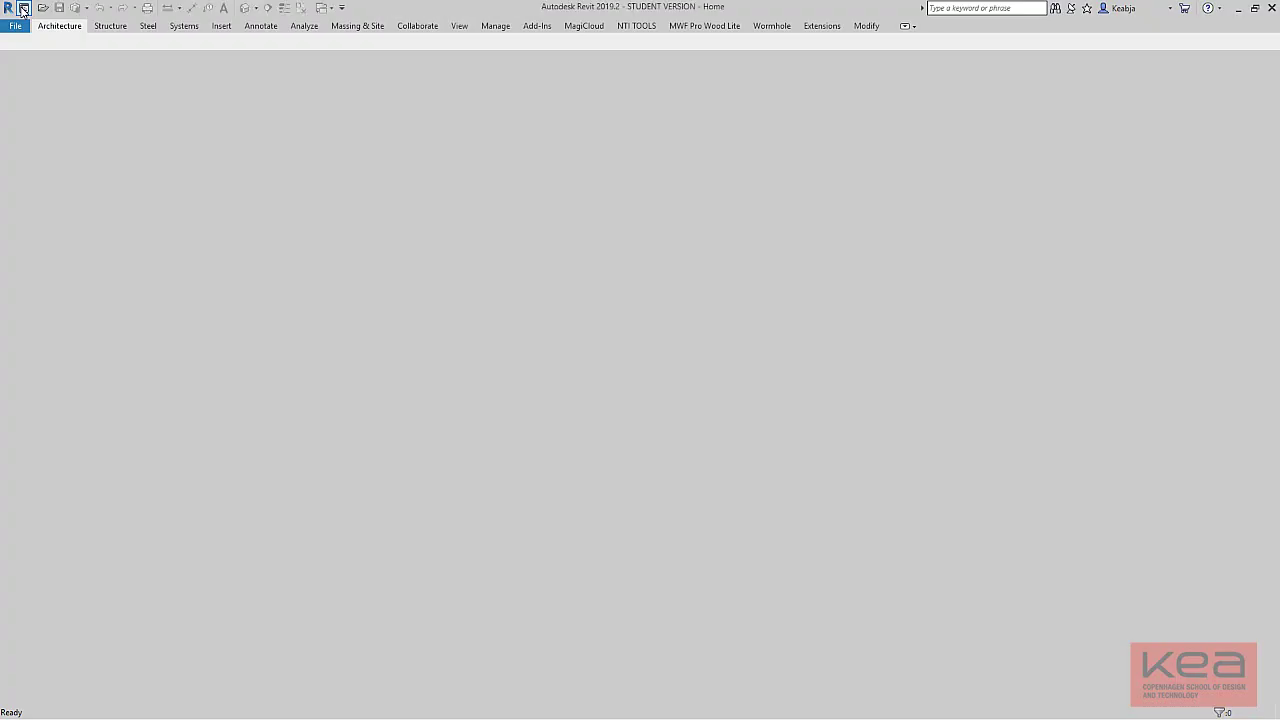
Add R19_ARC_KEA_Template_2019_02_09.rte from Documents\F19_BAK2 to the project template files in Revit's file locations.
{"action": "left_click", "coordinate": [22, 31]}
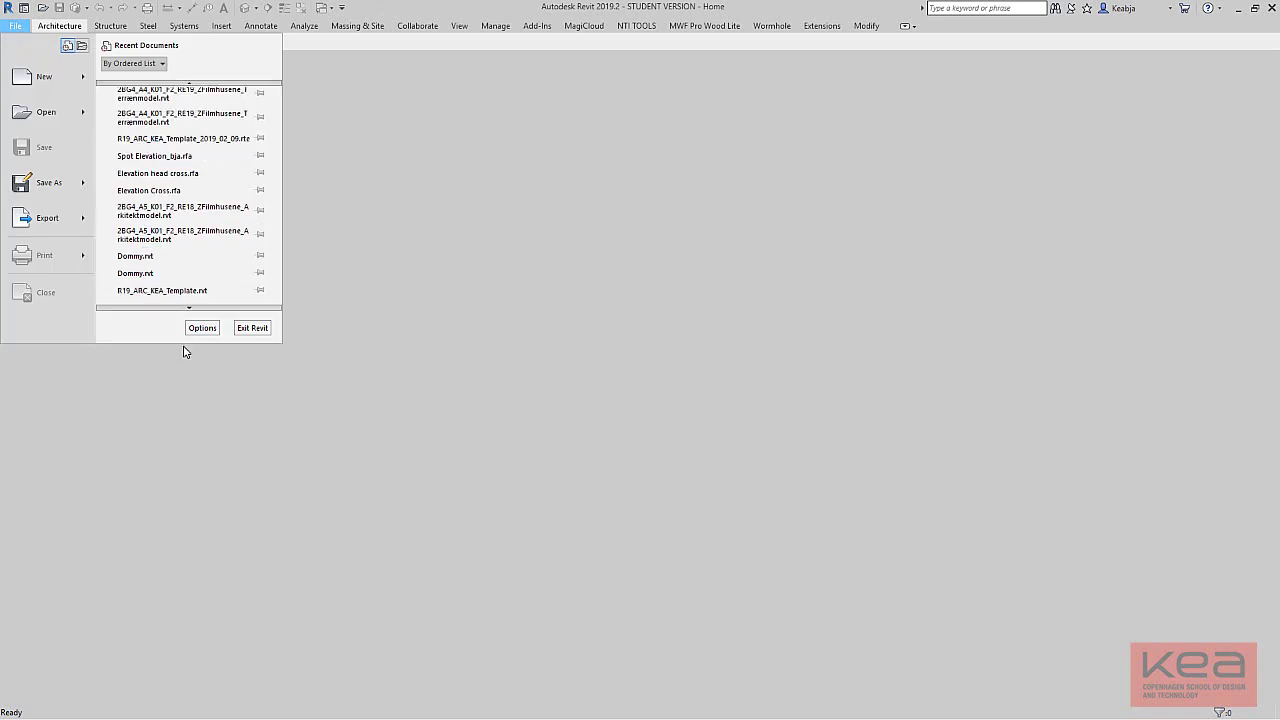
{"action": "left_click", "coordinate": [200, 328]}
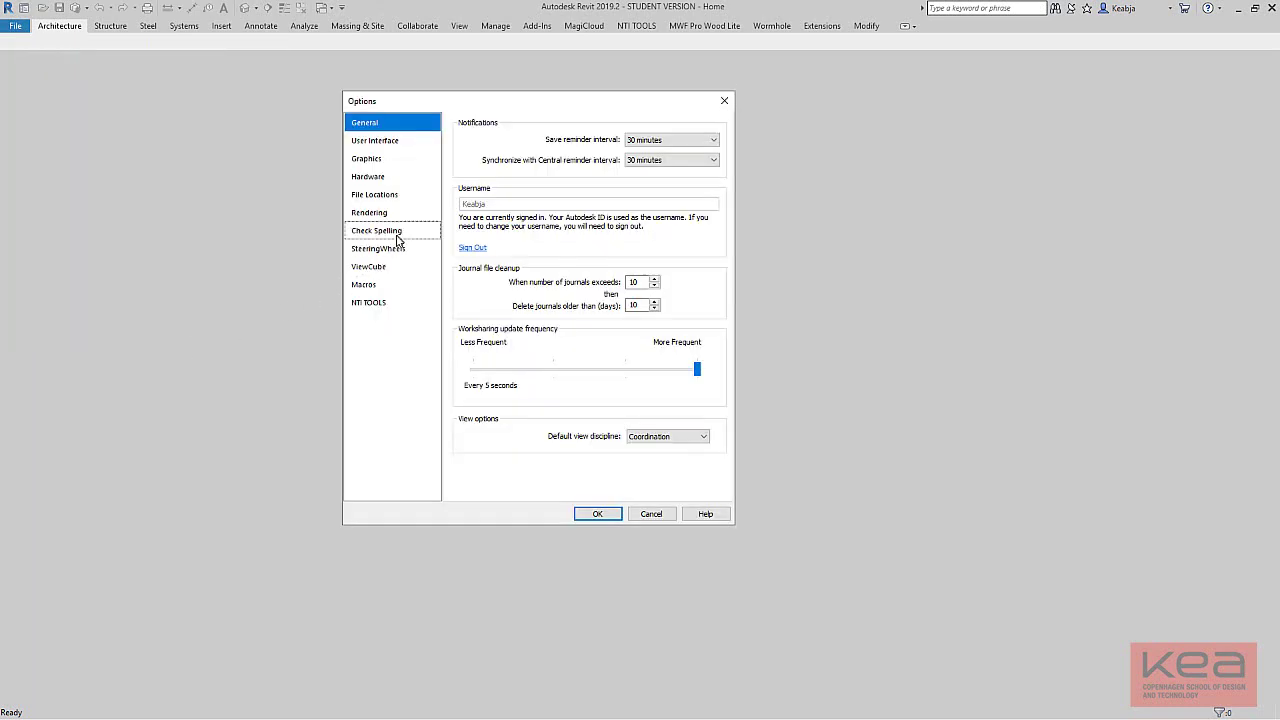
{"action": "left_click", "coordinate": [388, 196]}
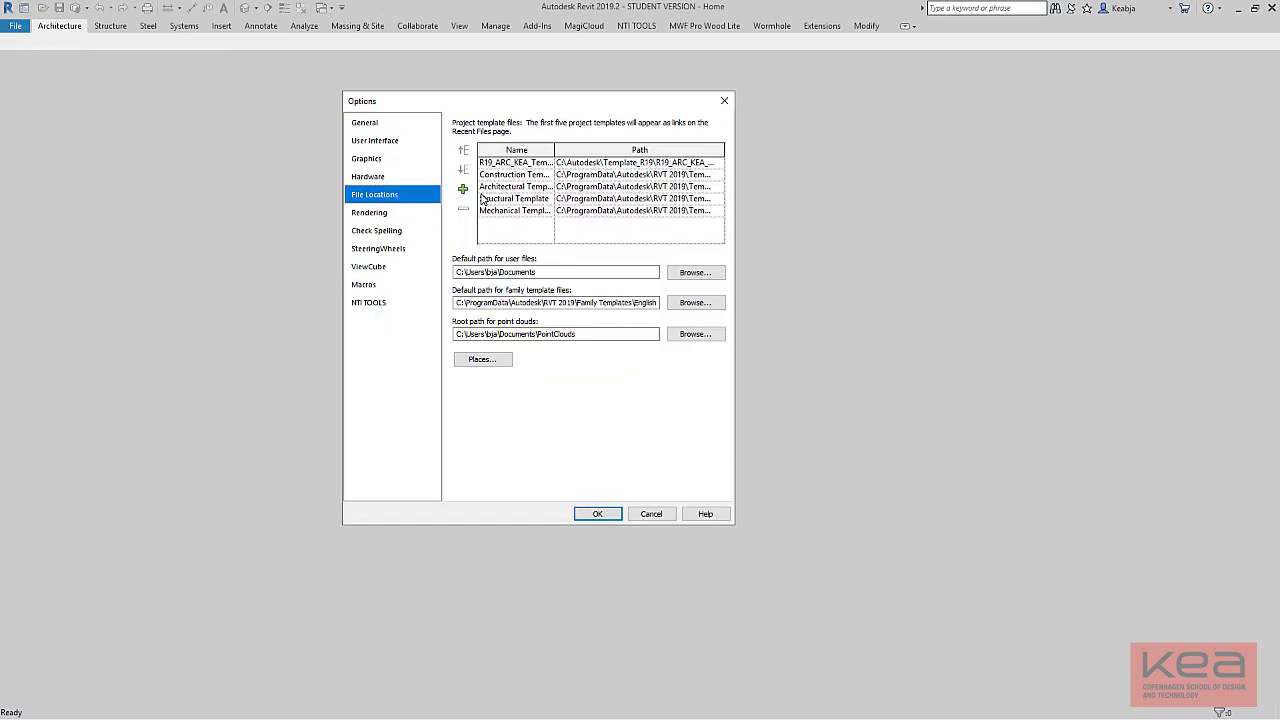
{"action": "left_click", "coordinate": [463, 190]}
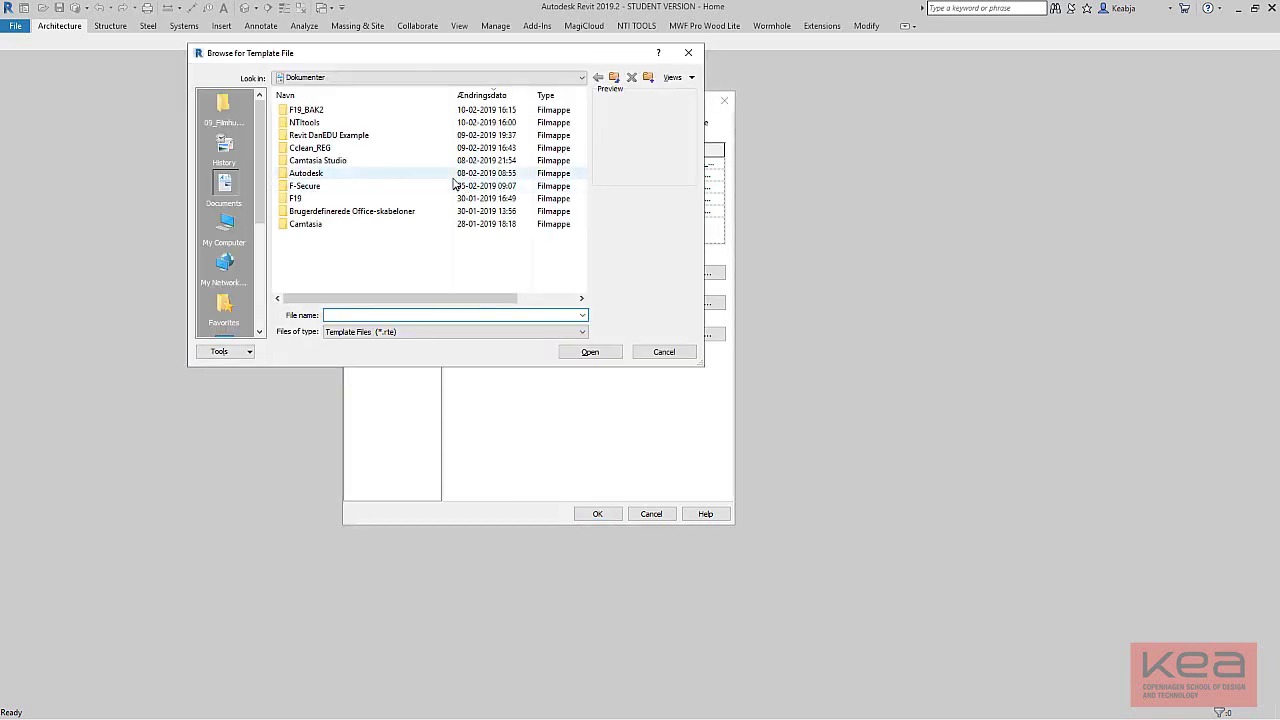
{"action": "double_click", "coordinate": [308, 110]}
{"action": "left_click", "coordinate": [362, 111]}
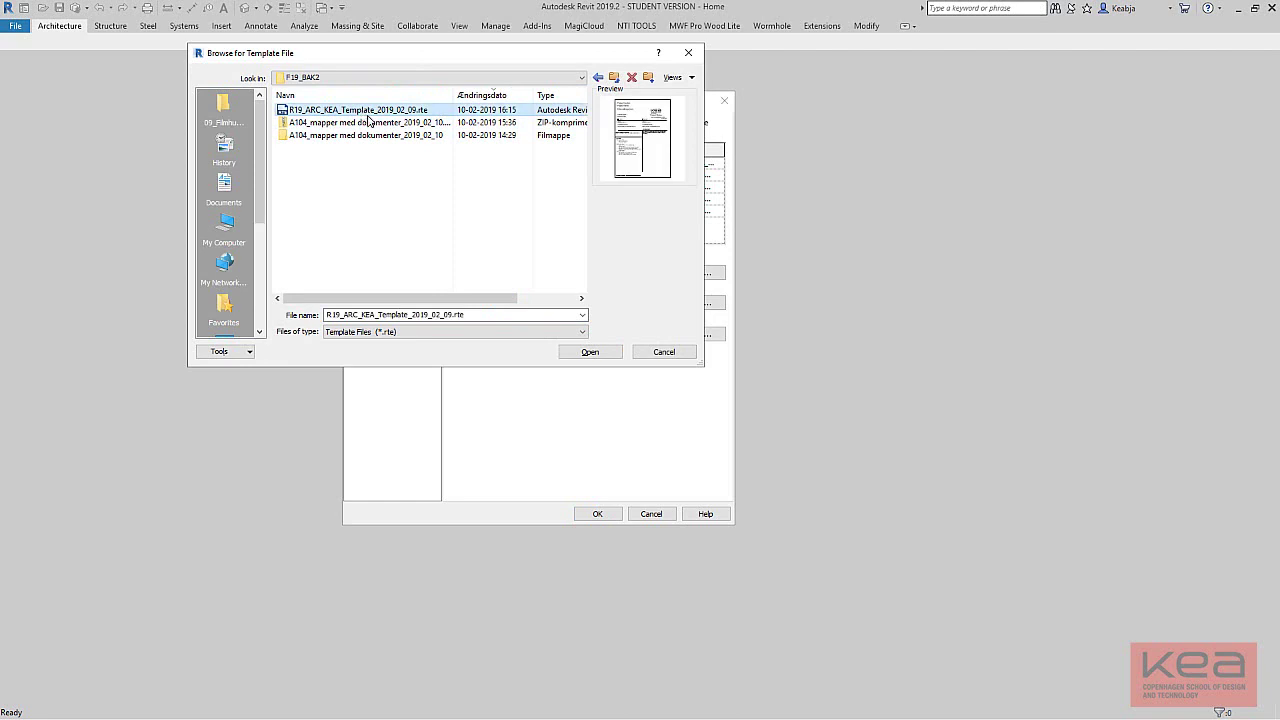
{"action": "left_click", "coordinate": [590, 352]}
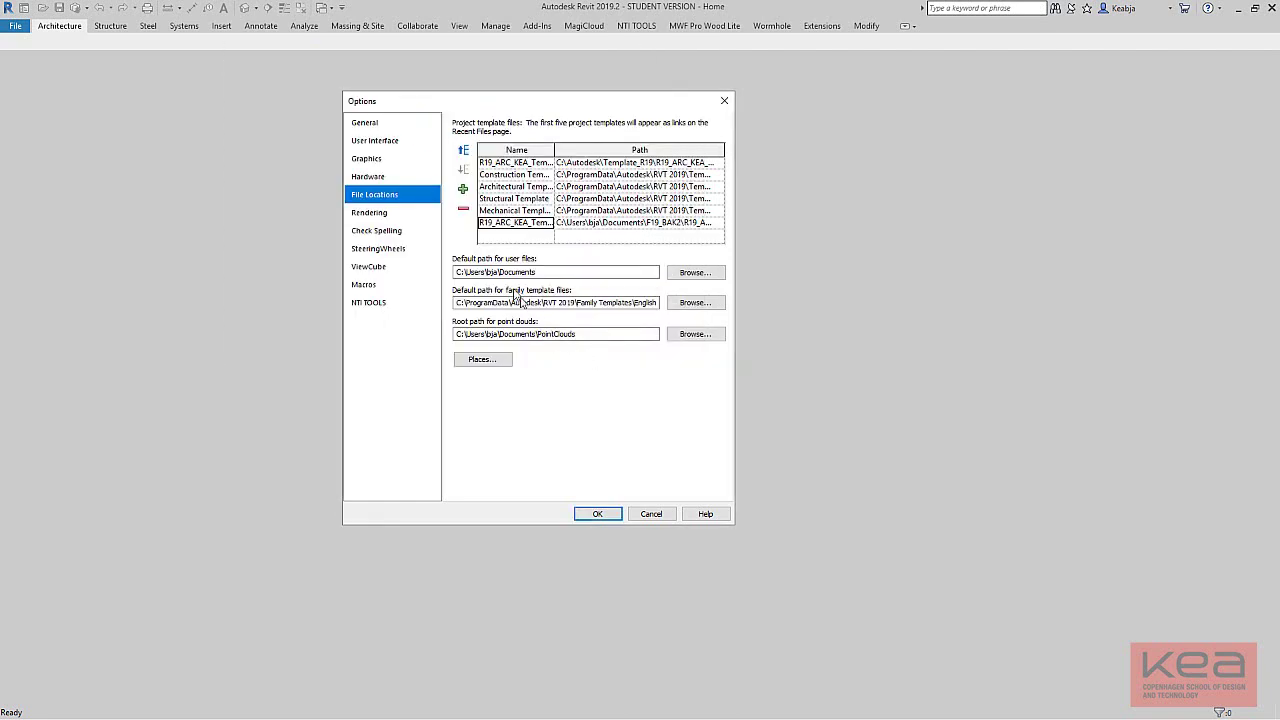
Move the KEA template stored in F19_BAK2 to the first place among the project template files.
{"action": "left_click", "coordinate": [462, 152]}
{"action": "left_click", "coordinate": [462, 152]}
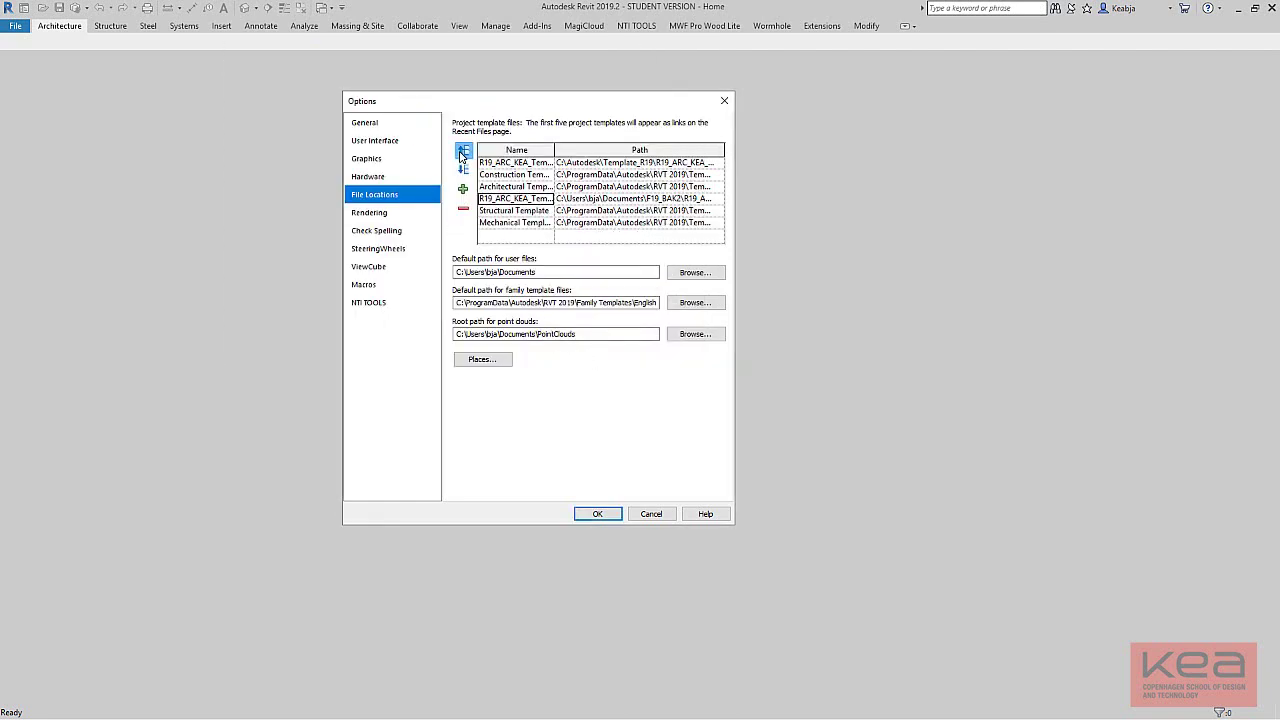
{"action": "left_click", "coordinate": [462, 152]}
{"action": "left_click", "coordinate": [462, 152]}
{"action": "left_click", "coordinate": [462, 152]}
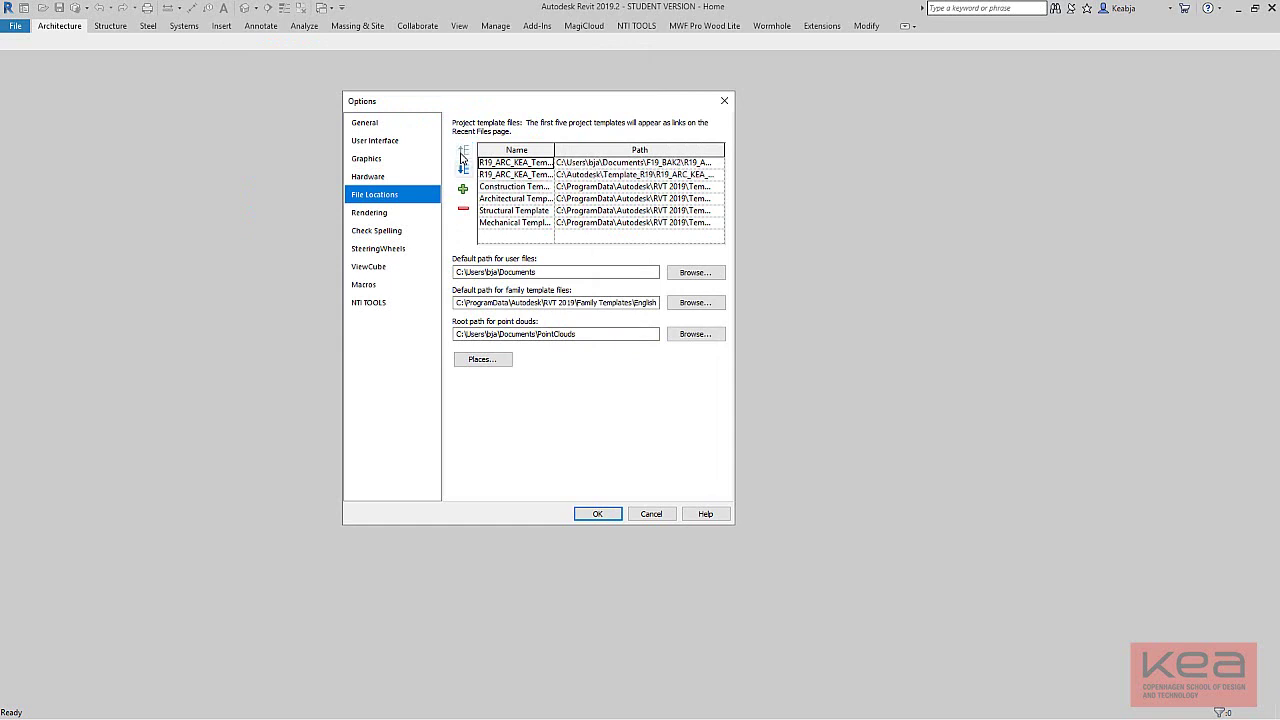
Remove the old KEA template stored in C:\Autodesk\Template_R19 from the project template files and accept the options.
{"action": "left_click", "coordinate": [529, 175]}
{"action": "left_click", "coordinate": [463, 211]}
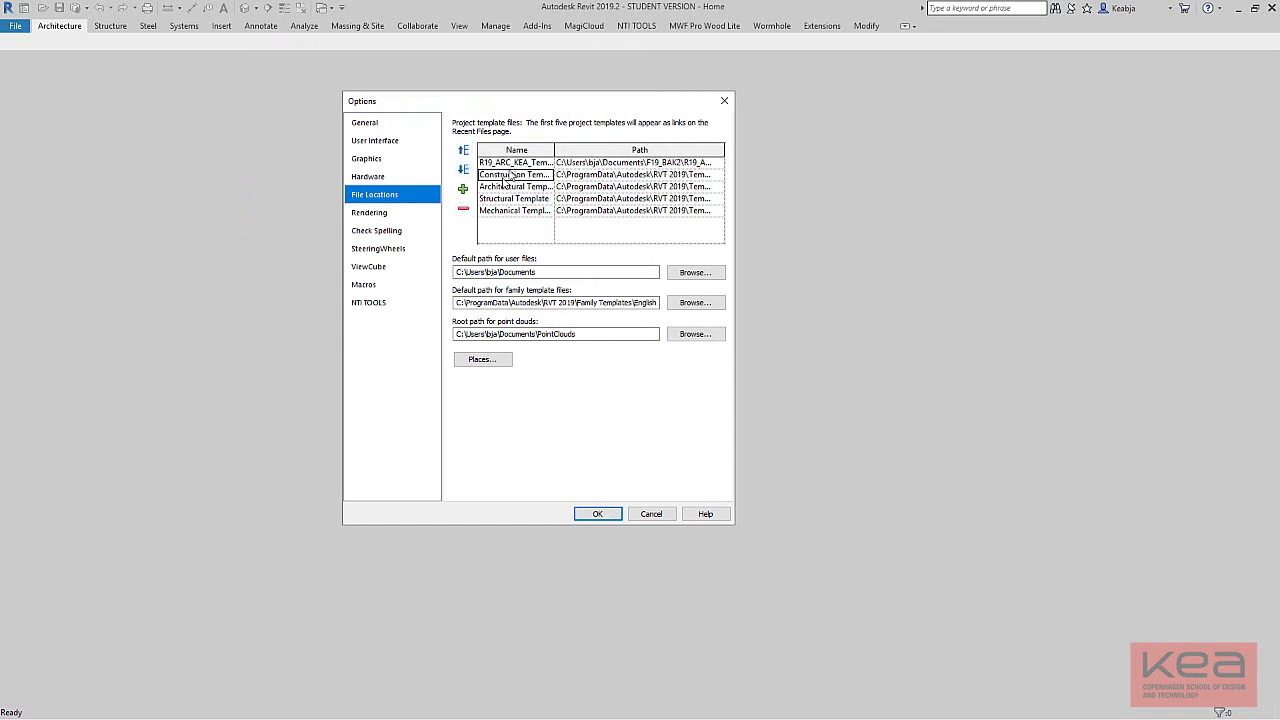
{"action": "left_click", "coordinate": [598, 514]}
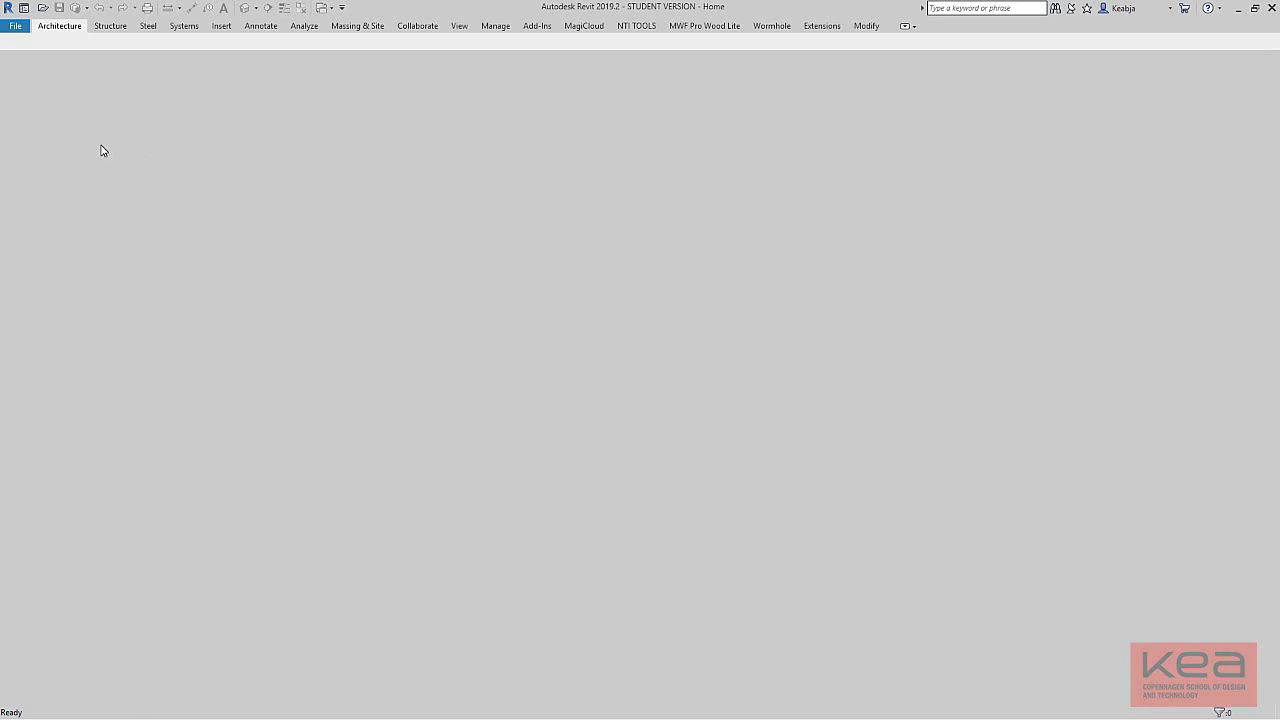
Create a new project from the template R19_ARC_KEA_Template_2019_02_09 2.
{"action": "left_click", "coordinate": [17, 27]}
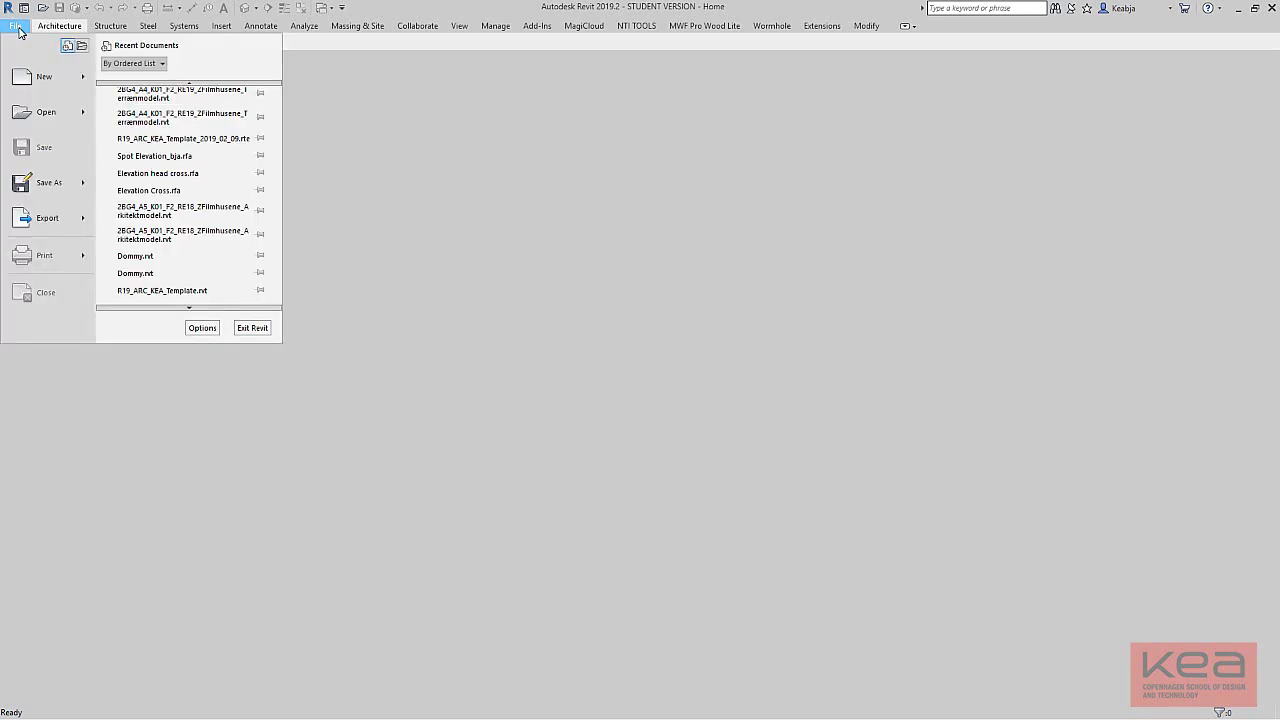
{"action": "left_click", "coordinate": [46, 88]}
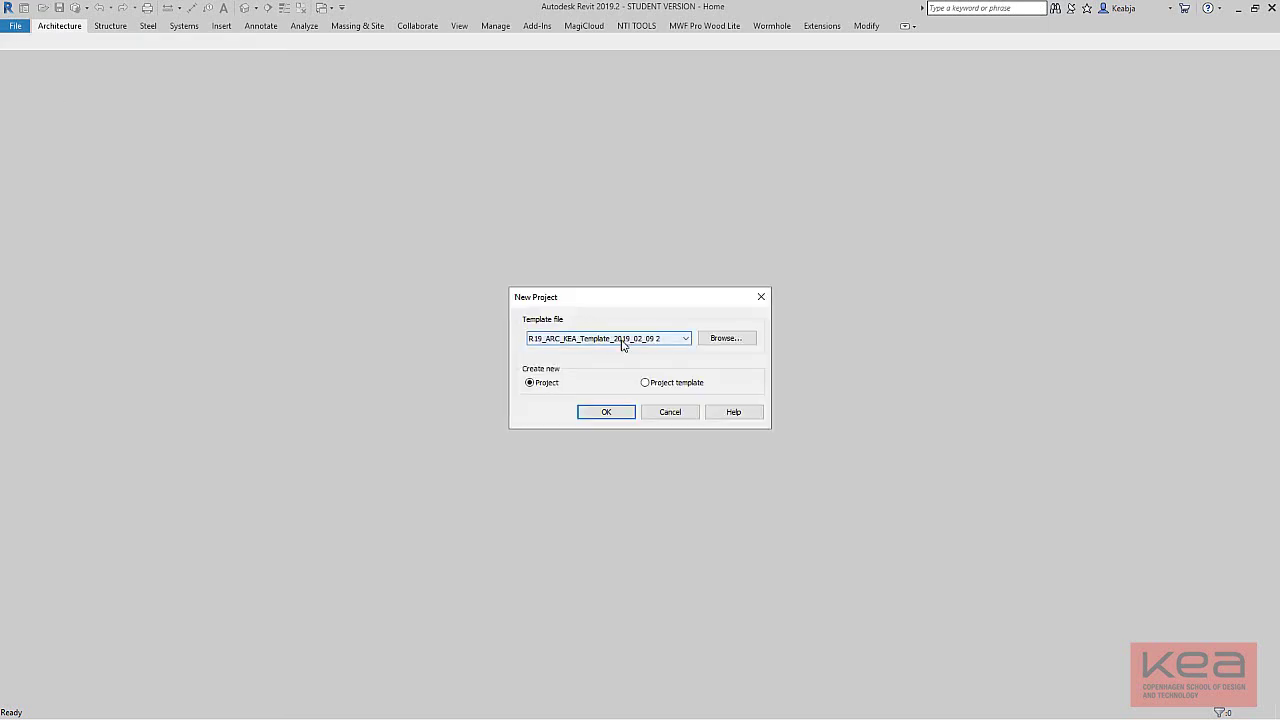
{"action": "left_click", "coordinate": [604, 416]}
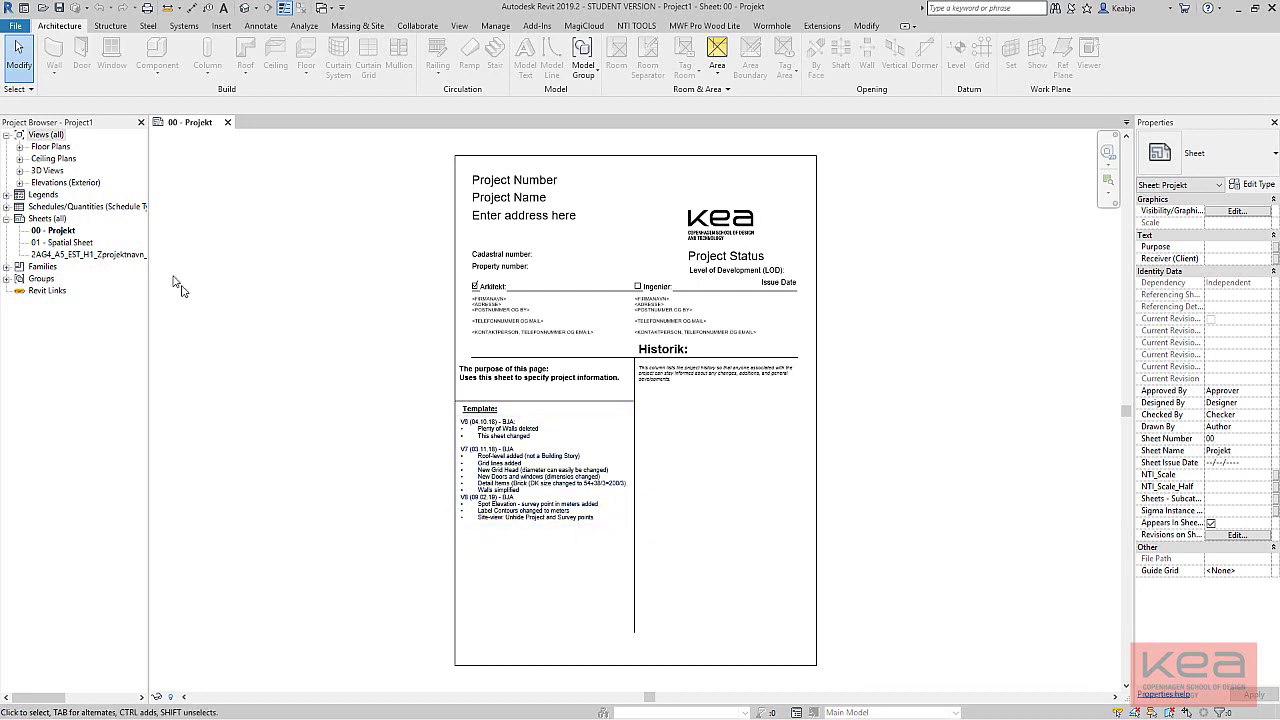
Open the floor plan (04) Level 1 - Site view and examine its grid lines and survey point.
{"action": "left_click", "coordinate": [19, 146]}
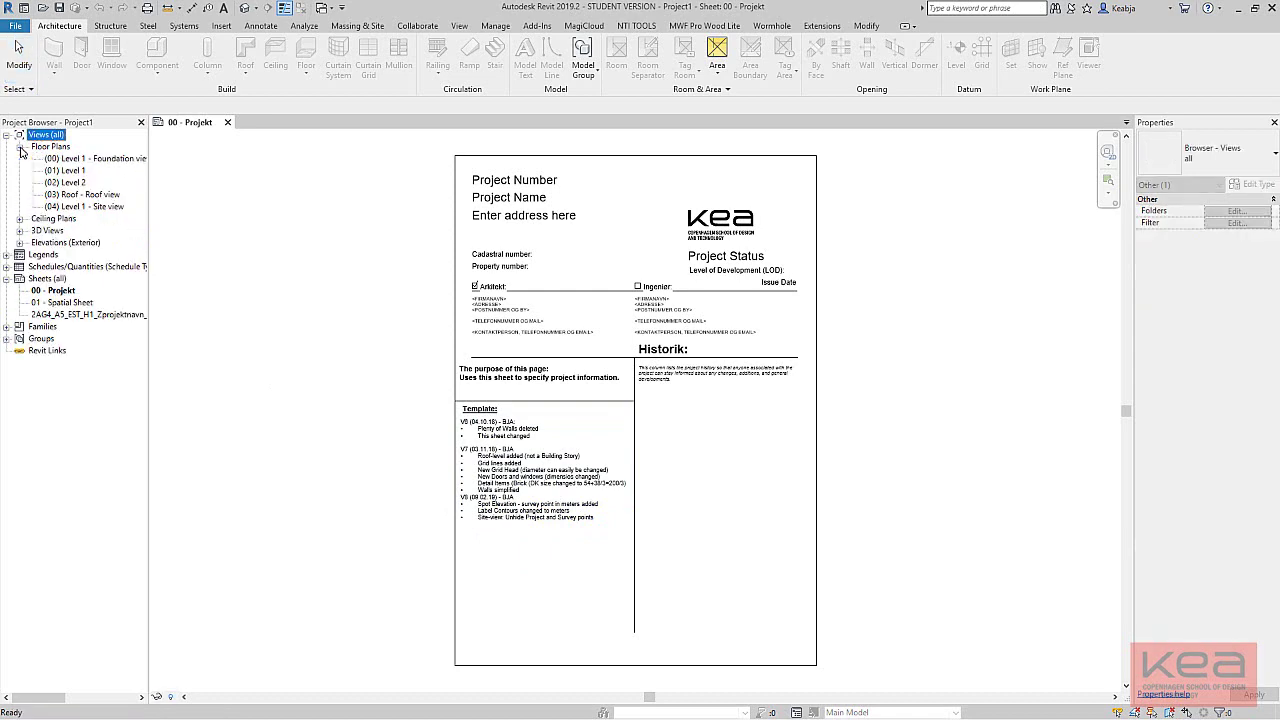
{"action": "double_click", "coordinate": [100, 207]}
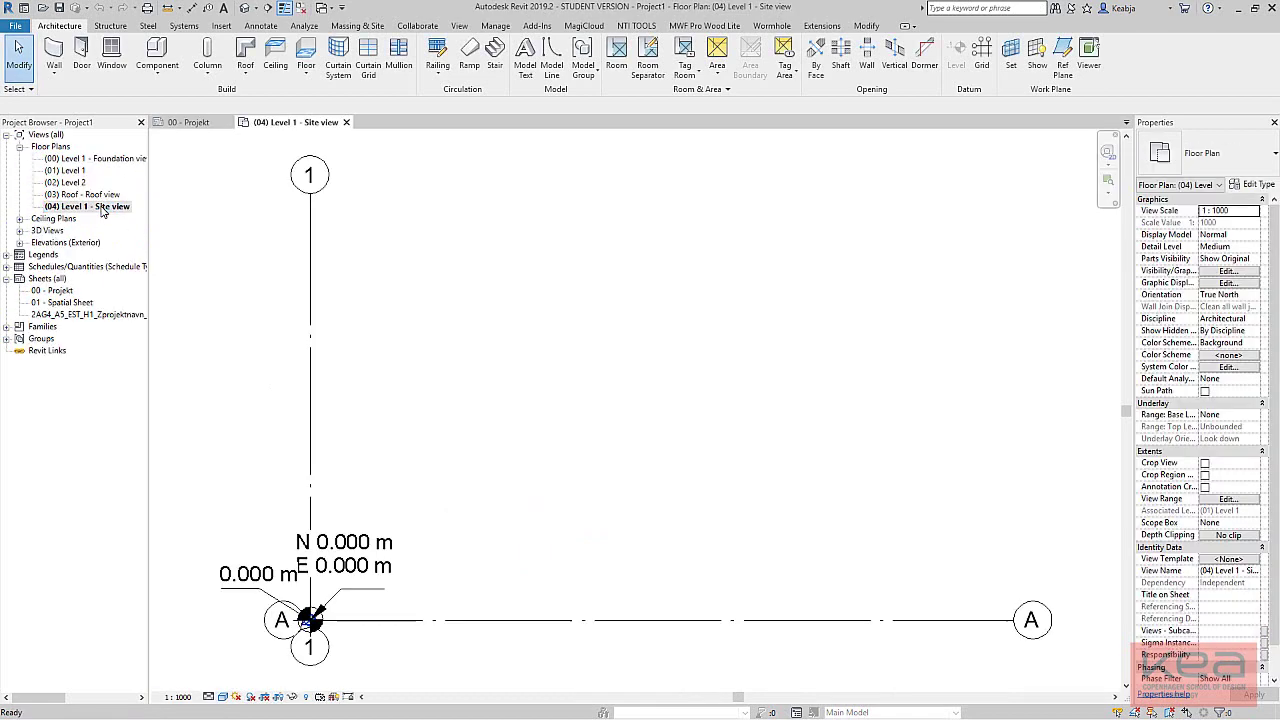
{"action": "scroll", "coordinate": [443, 594], "scroll_direction": "down", "scroll_amount": 1}
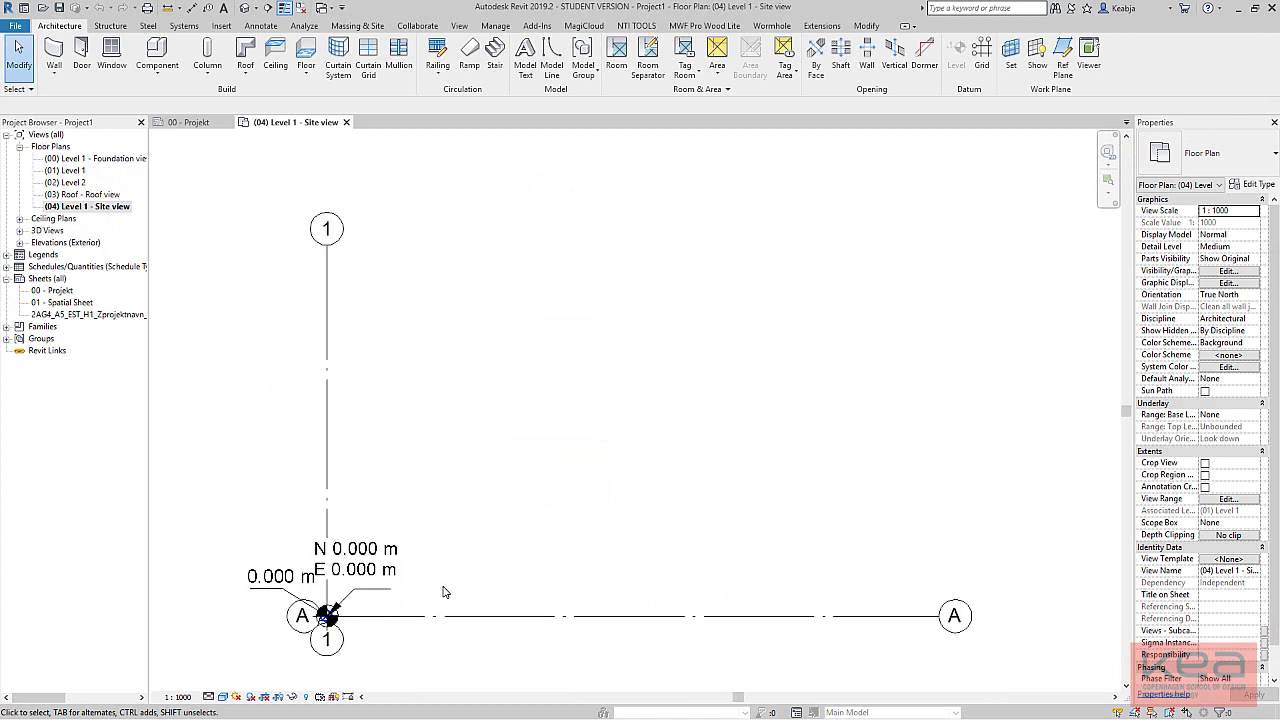
{"action": "left_click_drag", "start_coordinate": [443, 594], "coordinate": [540, 486]}
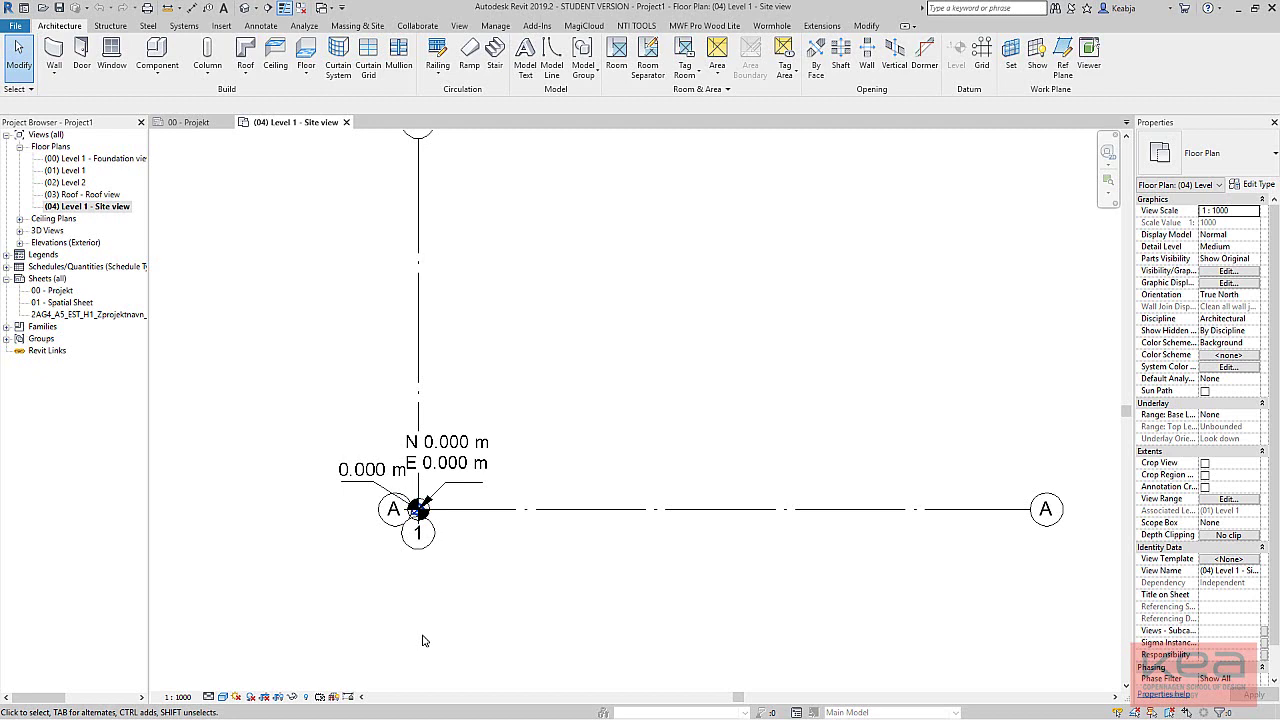
{"action": "scroll", "coordinate": [468, 447], "scroll_direction": "down", "scroll_amount": 1}
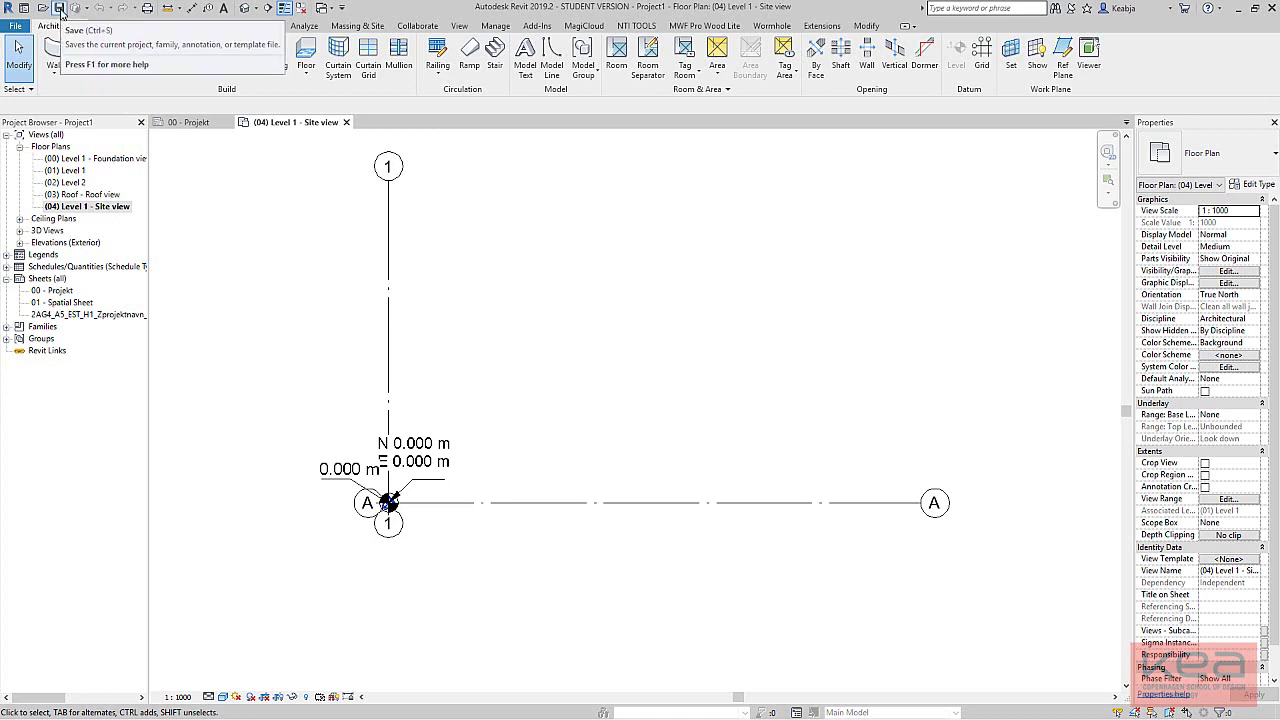
Start saving the project in F19_BAK2 and add that folder to the save dialog's shortcut places.
{"action": "left_click", "coordinate": [60, 8]}
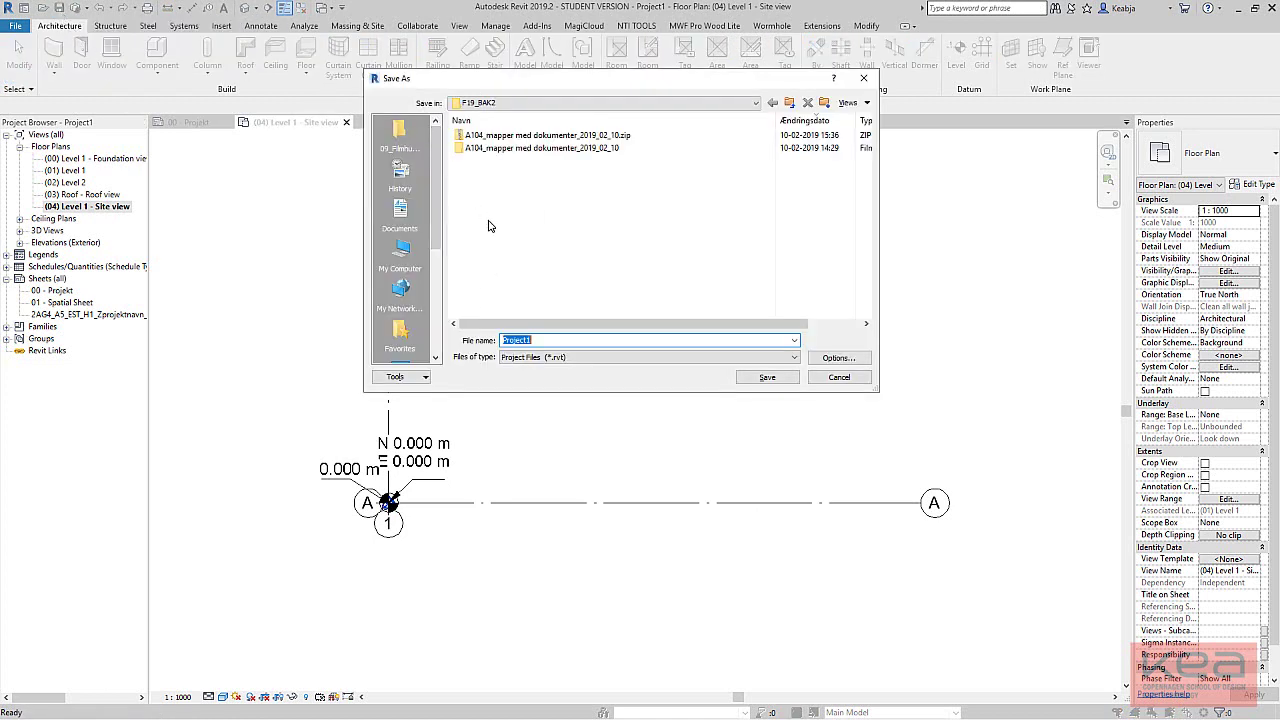
{"action": "left_click", "coordinate": [755, 103]}
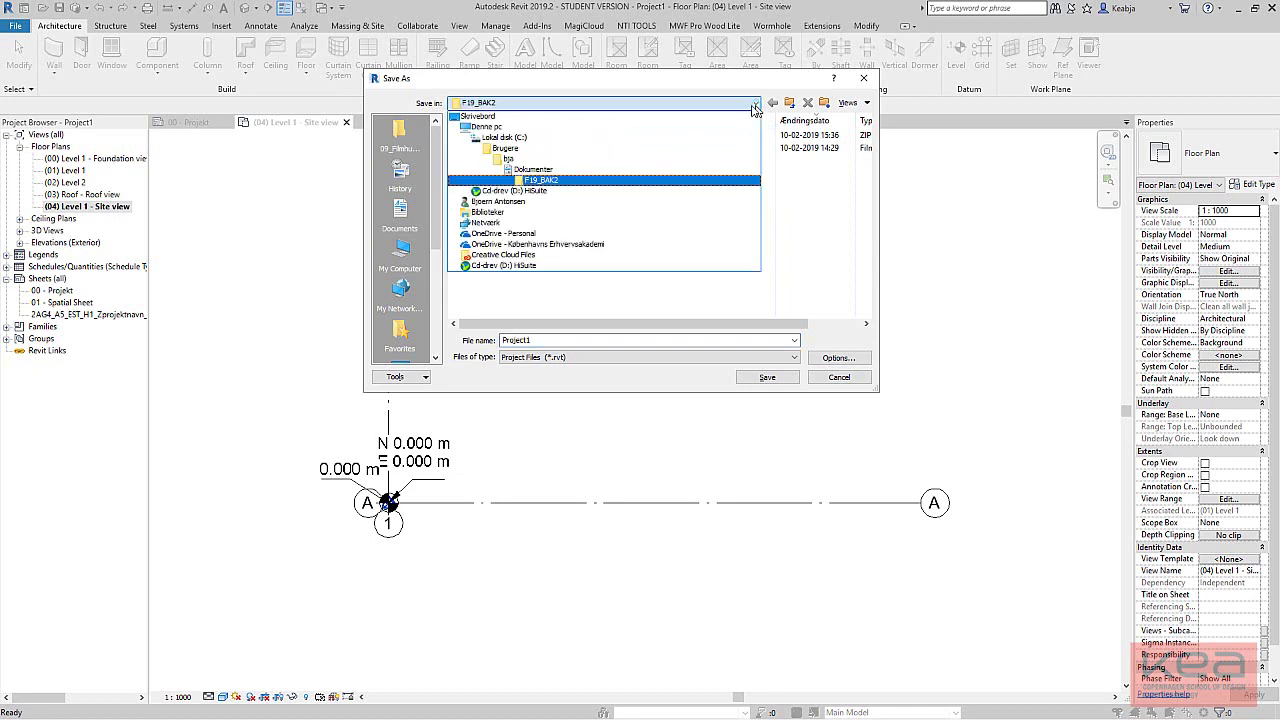
{"action": "left_click", "coordinate": [555, 180]}
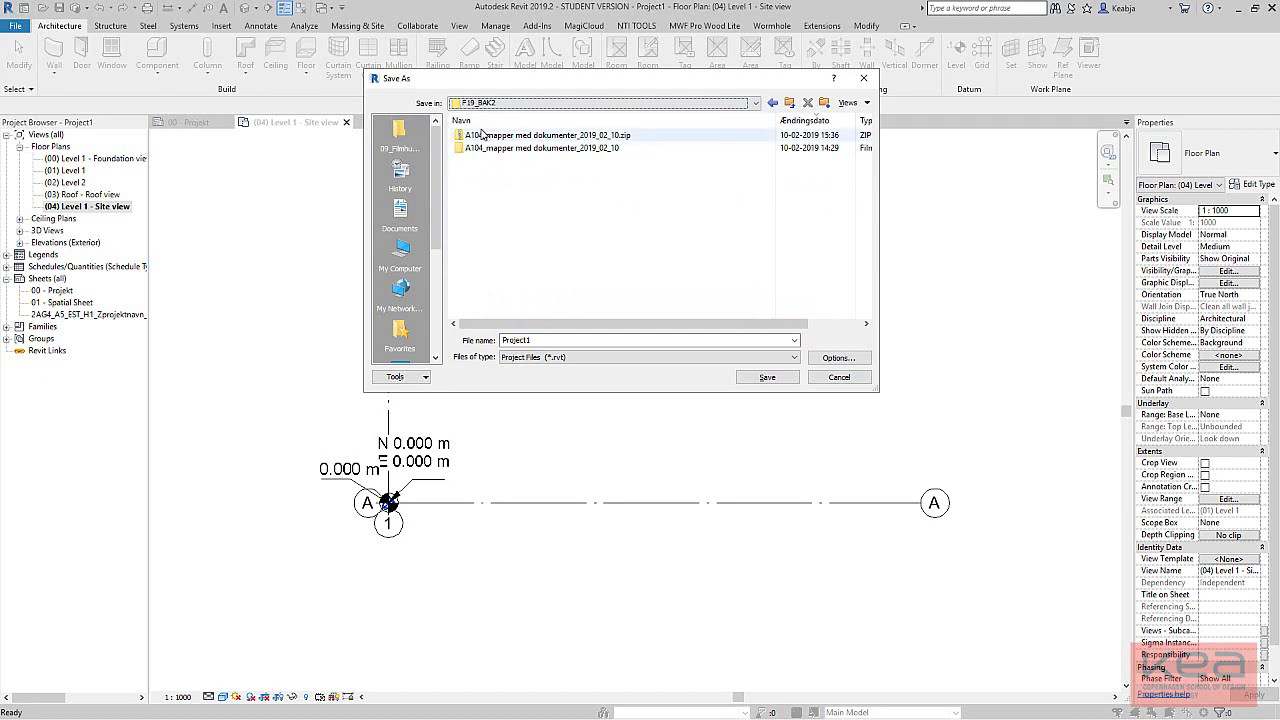
{"action": "right_click", "coordinate": [427, 139]}
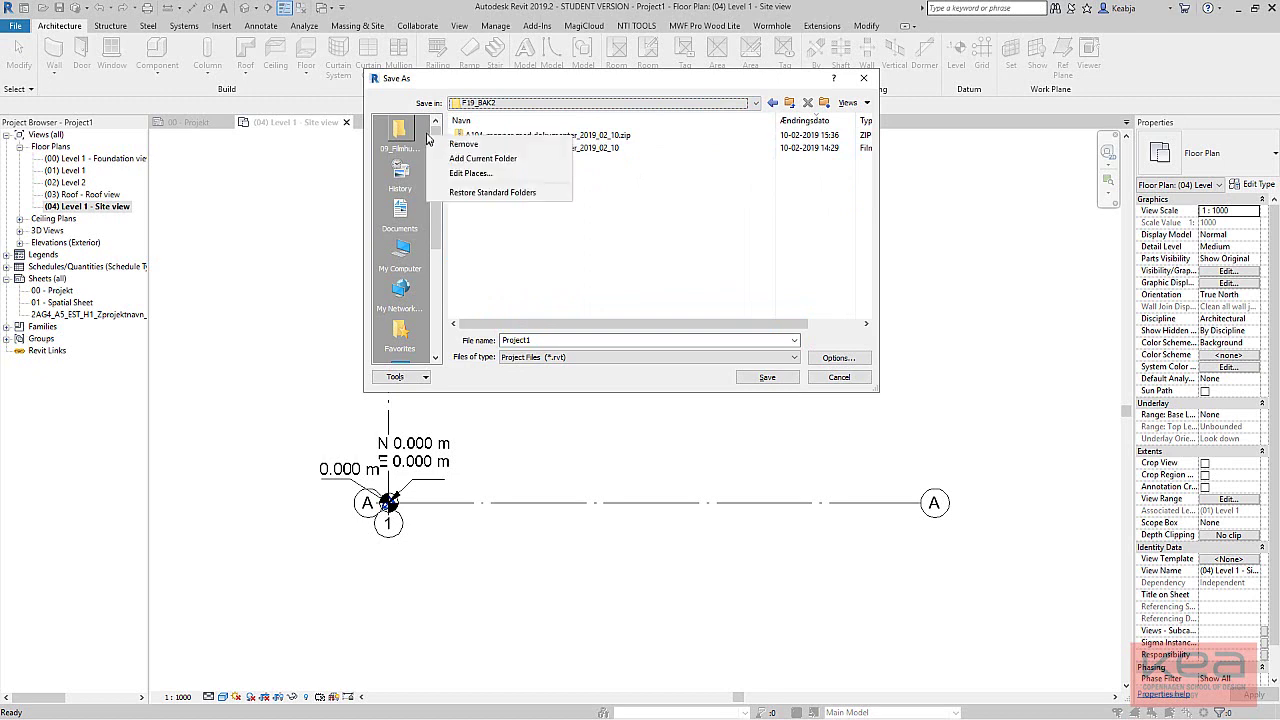
{"action": "left_click", "coordinate": [507, 160]}
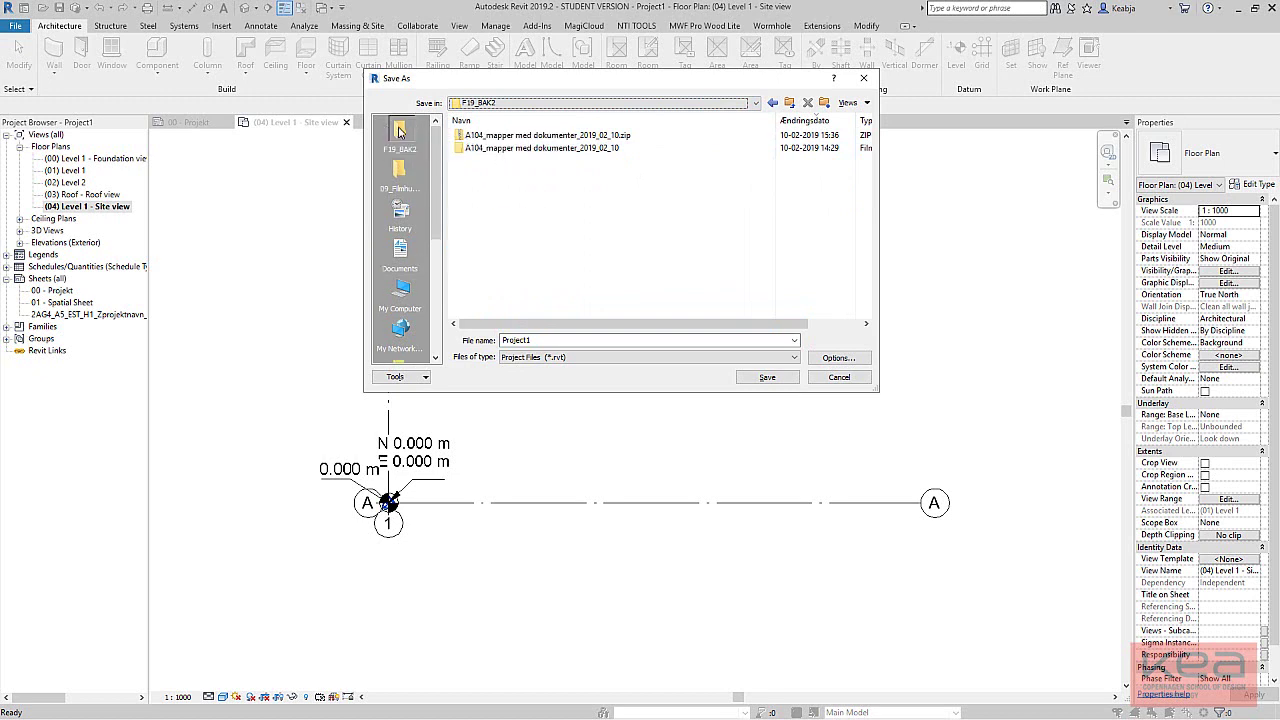
Switch to the Excel document-handling workbook A104_R12 and examine the rows Filmhusene_Arkitektmodel and Filmhusene_Terrænmodel for the model's naming data.
{"action": "left_click", "coordinate": [537, 342]}
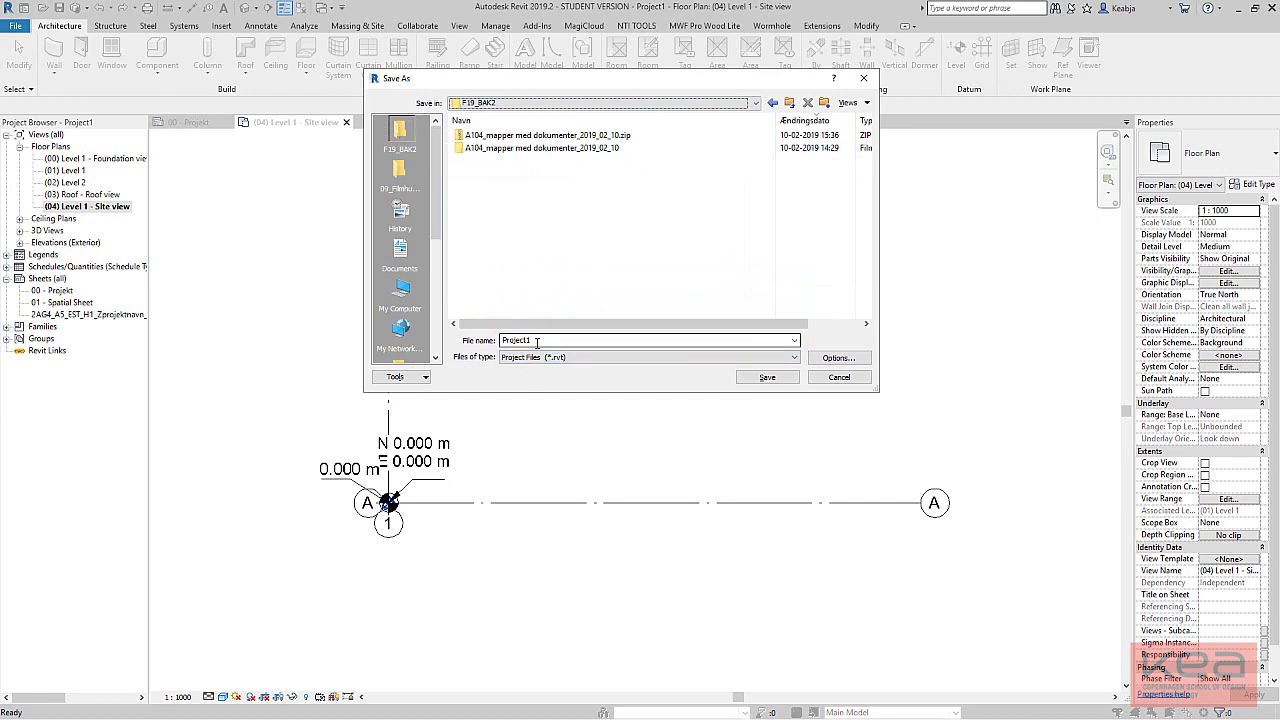
{"action": "left_click", "coordinate": [541, 359]}
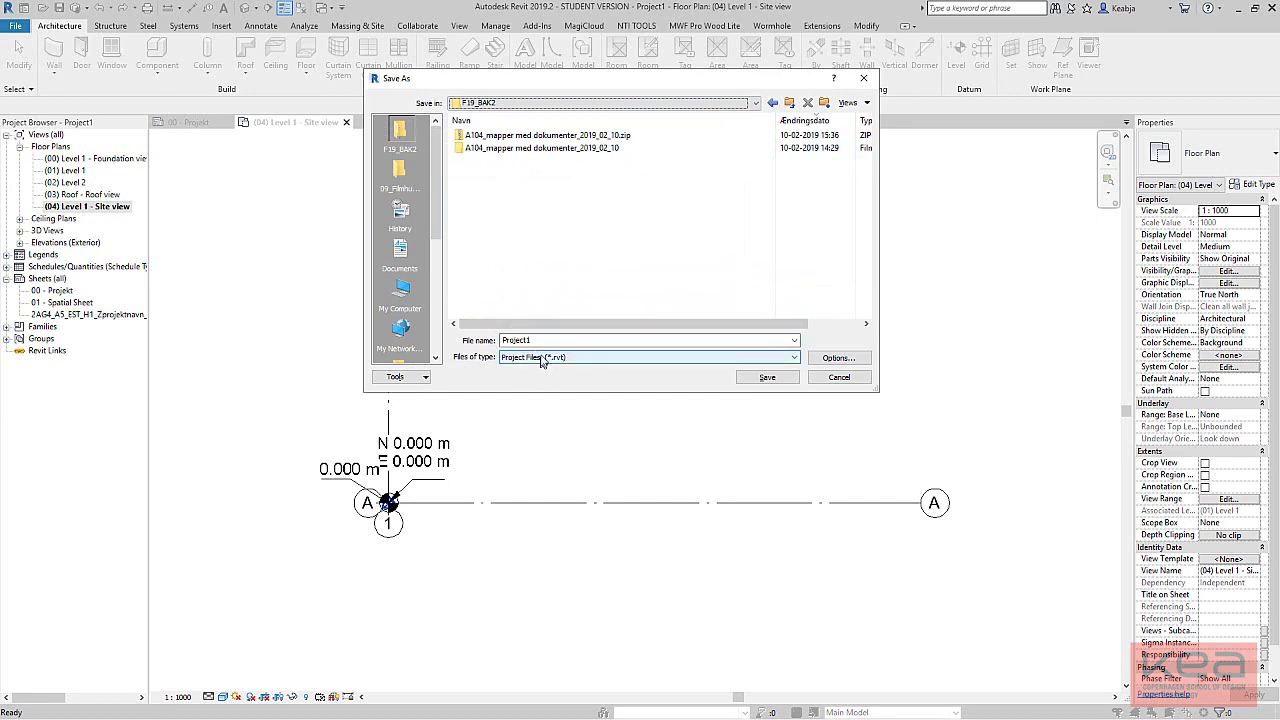
{"action": "left_click", "coordinate": [562, 341]}
{"action": "key", "text": "alt+Tab"}
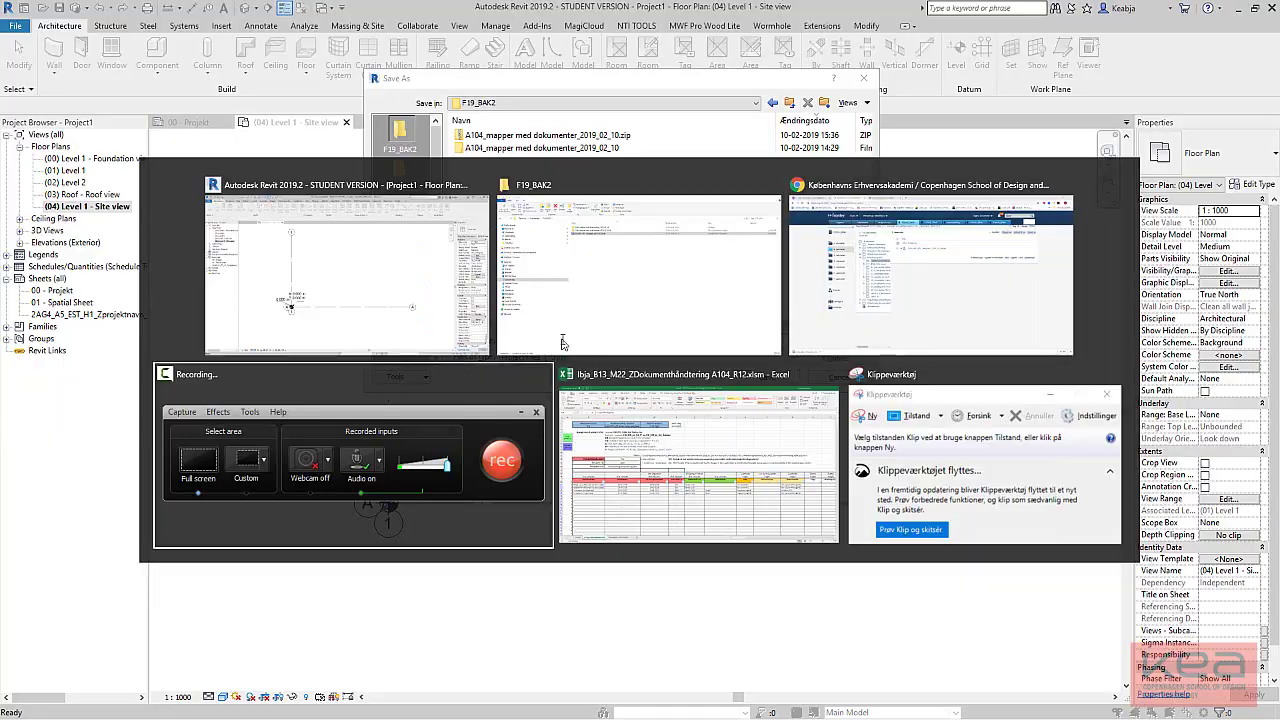
{"action": "key", "text": "Tab"}
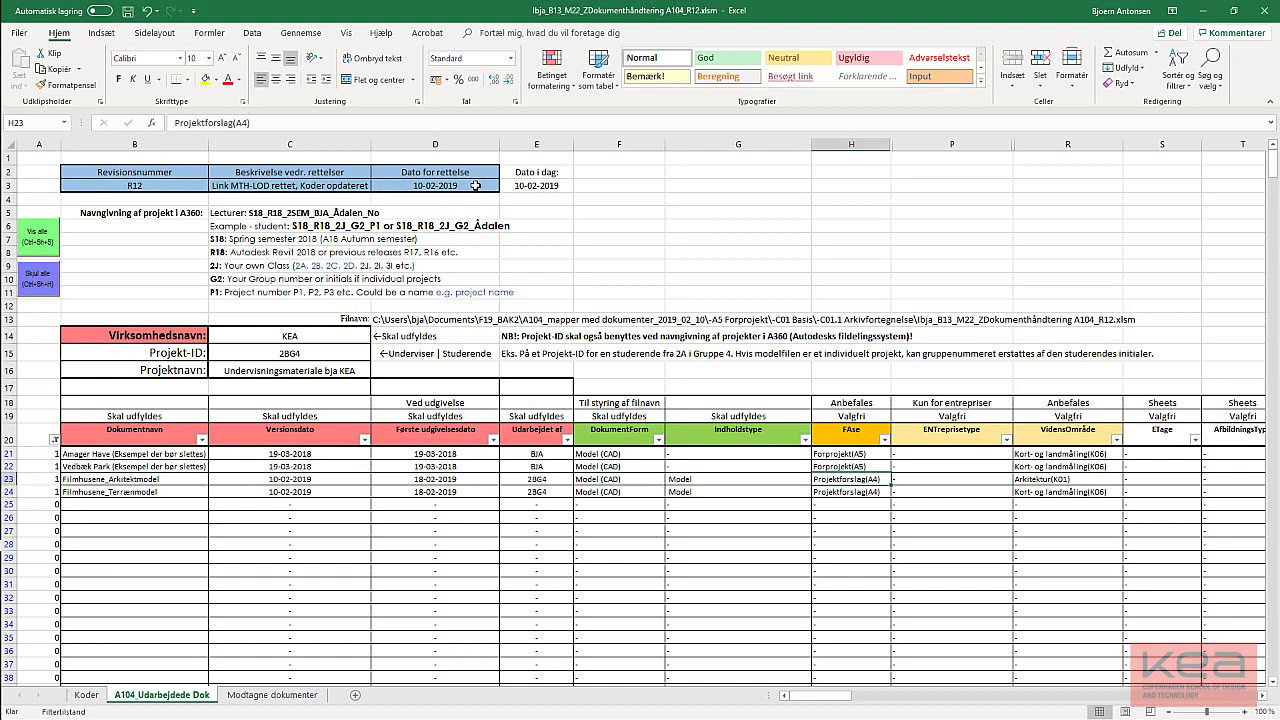
{"action": "left_click", "coordinate": [110, 480]}
{"action": "left_click", "coordinate": [146, 492]}
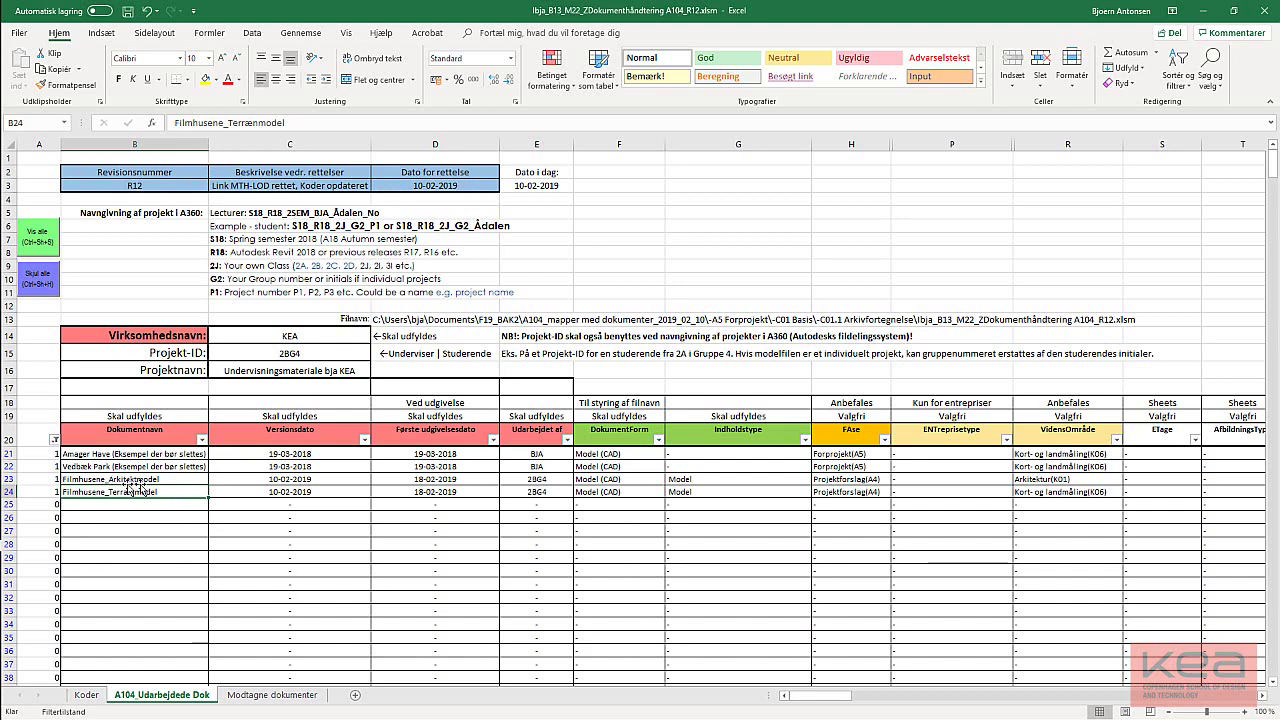
{"action": "left_click", "coordinate": [560, 491]}
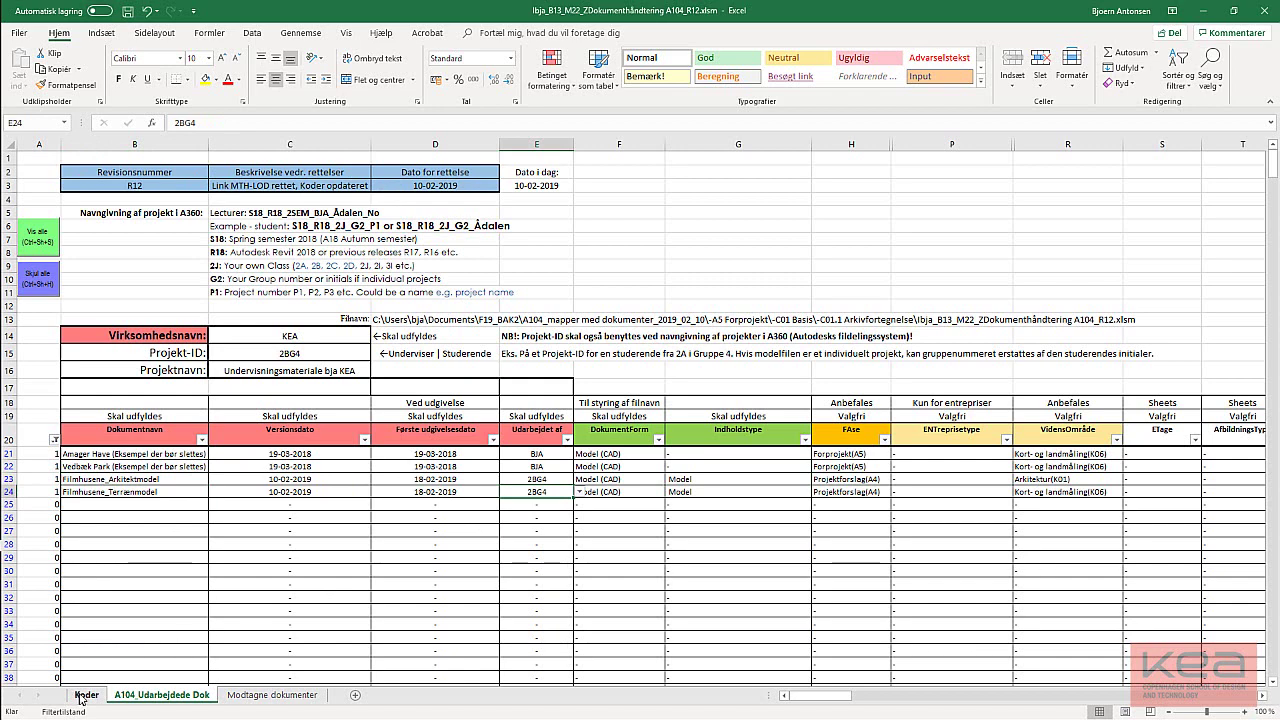
Examine the author initials, software version and document code tables on the Koder sheet alongside the A104_Udarbejdede Dok sheet.
{"action": "left_click", "coordinate": [86, 695]}
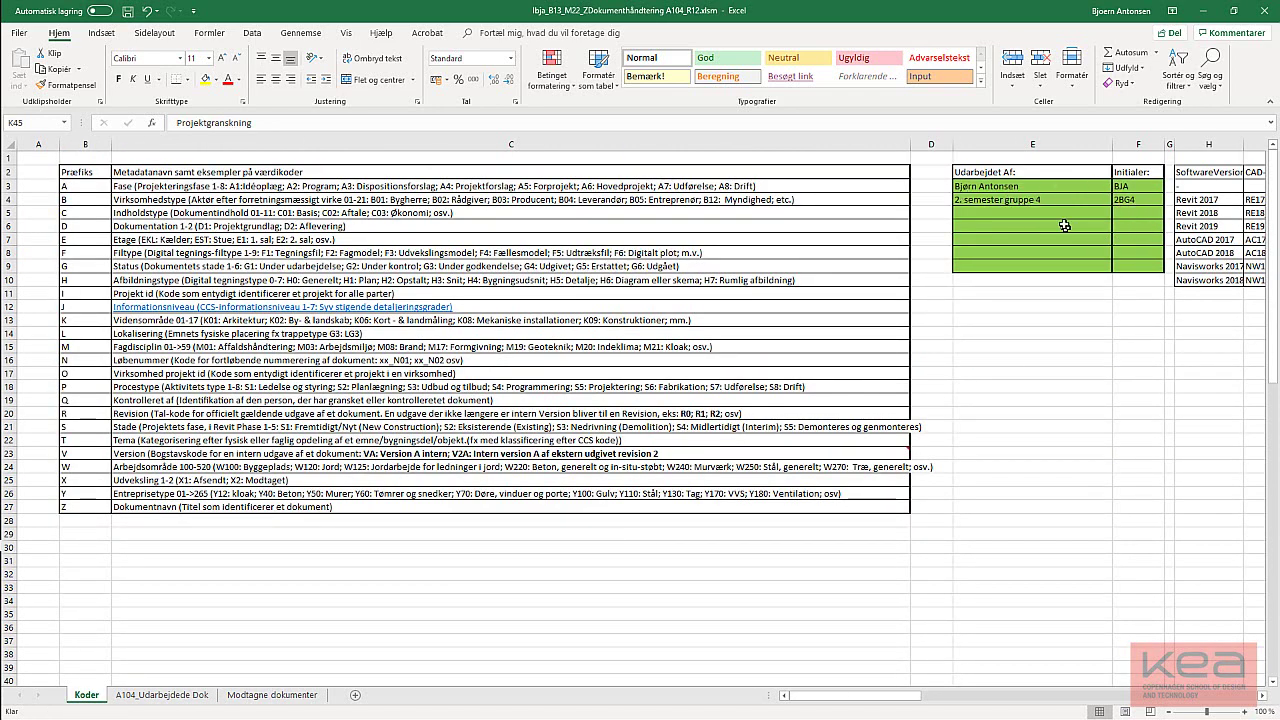
{"action": "left_click", "coordinate": [158, 697]}
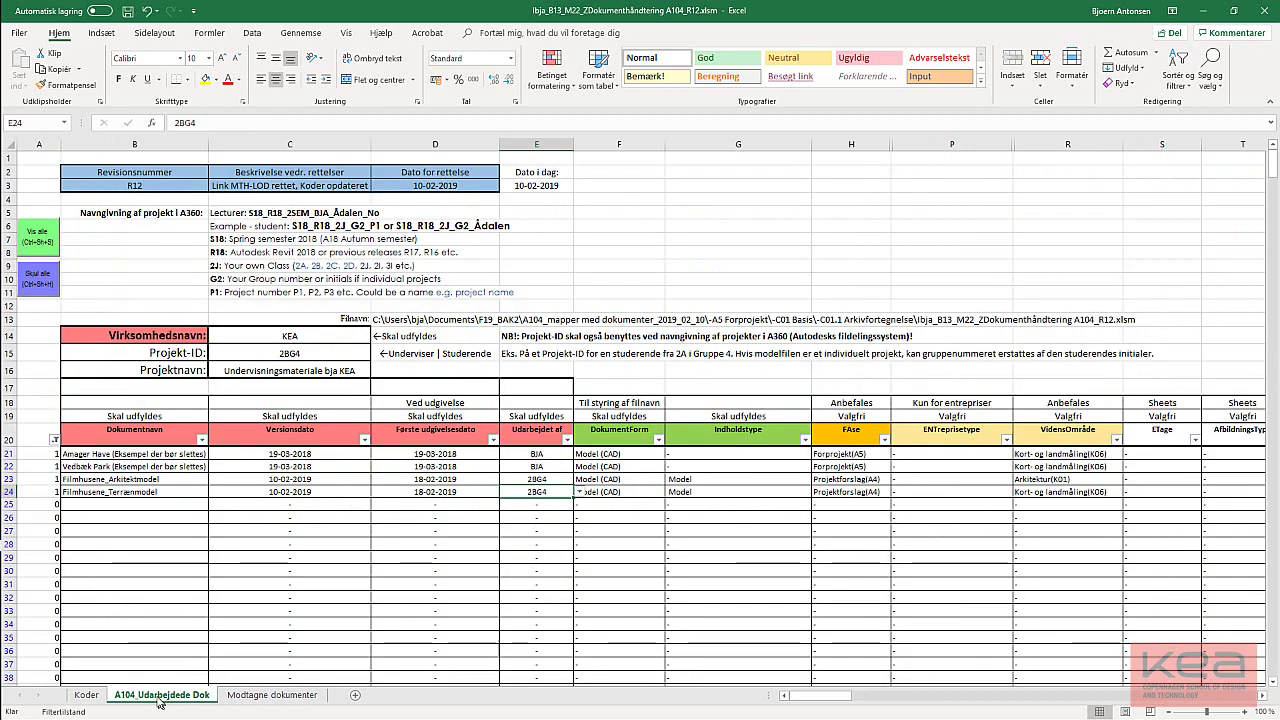
{"action": "left_click", "coordinate": [84, 699]}
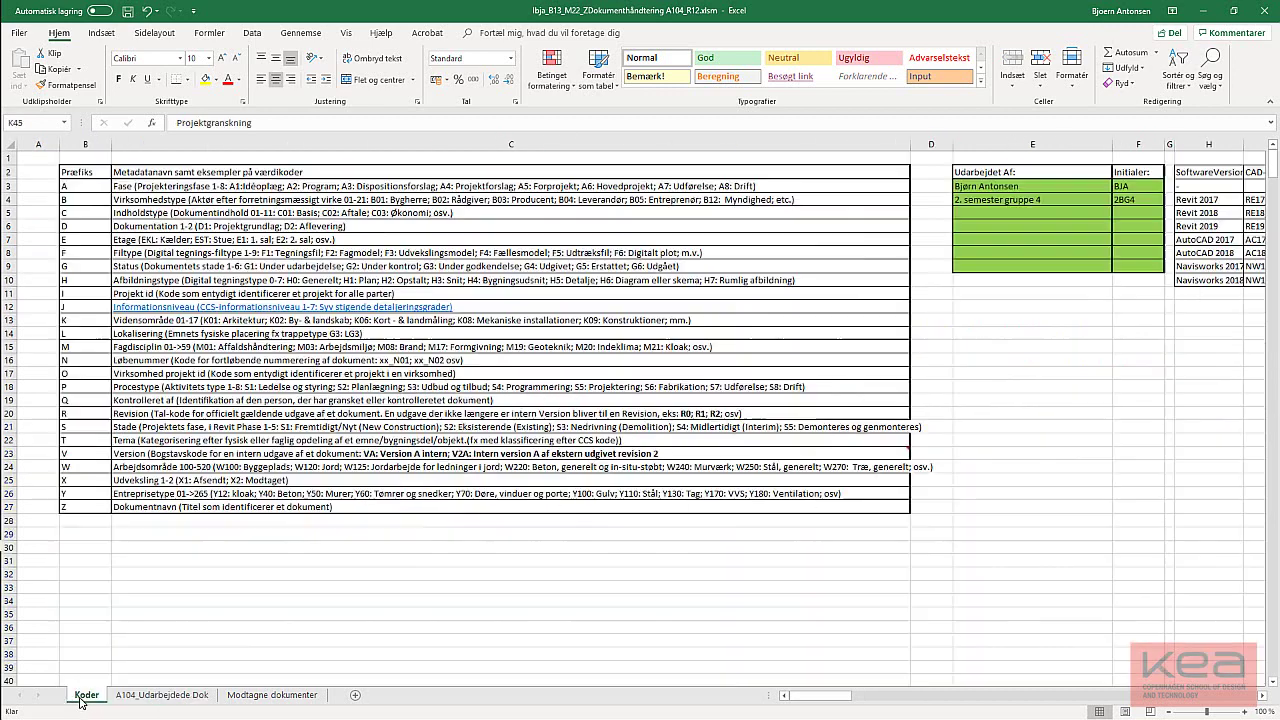
{"action": "left_click", "coordinate": [163, 696]}
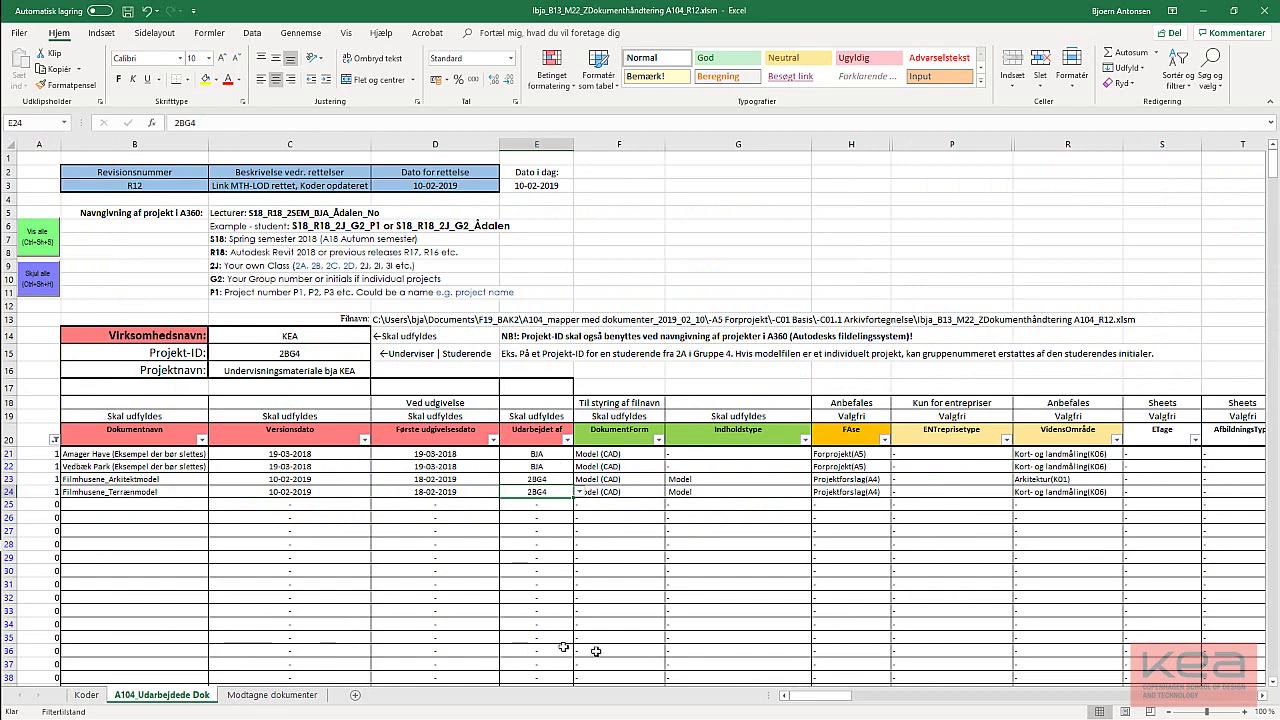
{"action": "mouse_move", "coordinate": [836, 697]}
{"action": "left_mouse_down"}
{"action": "mouse_move", "coordinate": [897, 693]}
{"action": "mouse_move", "coordinate": [829, 692]}
{"action": "left_mouse_up"}
{"action": "left_click", "coordinate": [90, 697]}
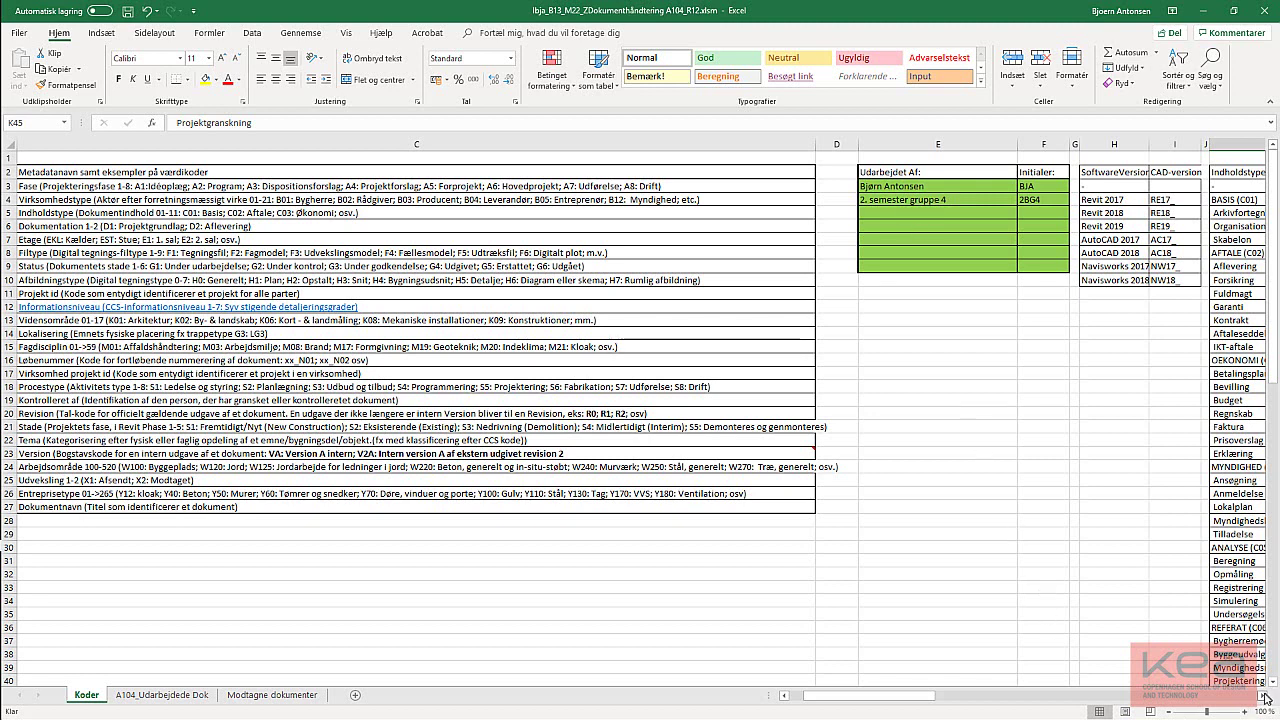
{"action": "left_click", "coordinate": [1263, 700]}
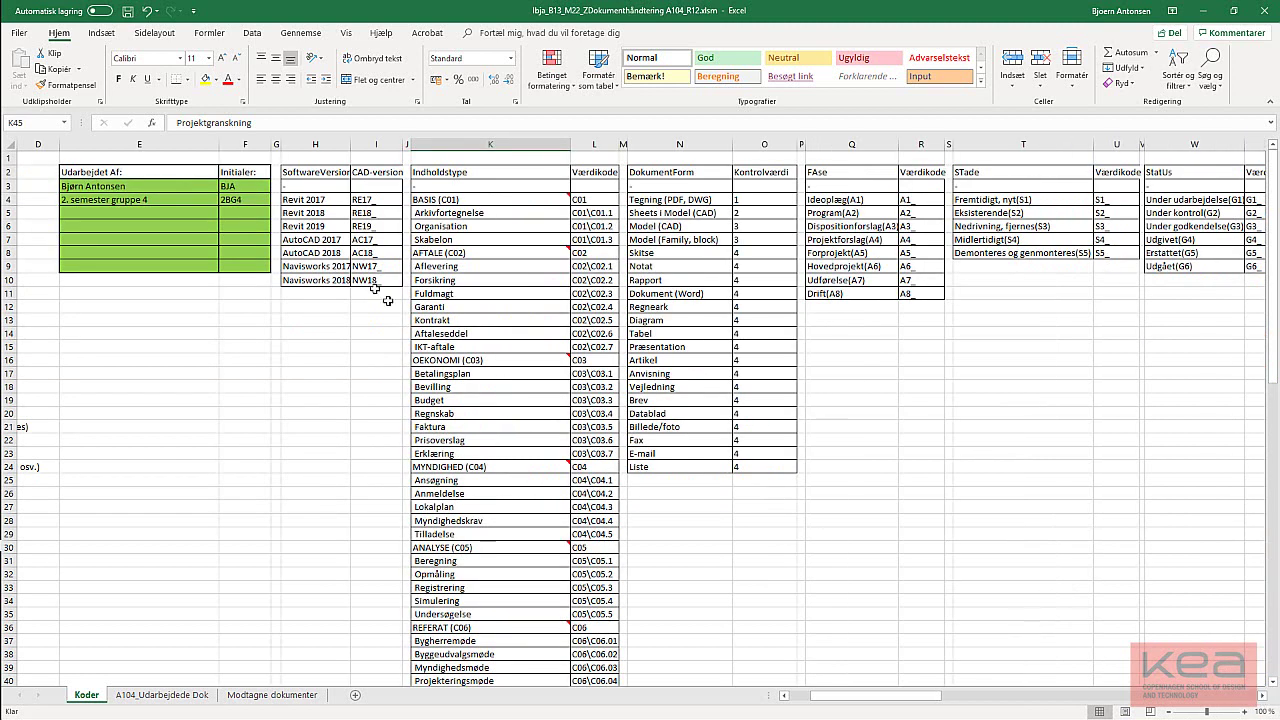
Examine the software version and CAD-version code table on the Koder sheet and check which cells the Software named range covers.
{"action": "left_click", "coordinate": [297, 226]}
{"action": "left_click_drag", "start_coordinate": [297, 226], "coordinate": [371, 231]}
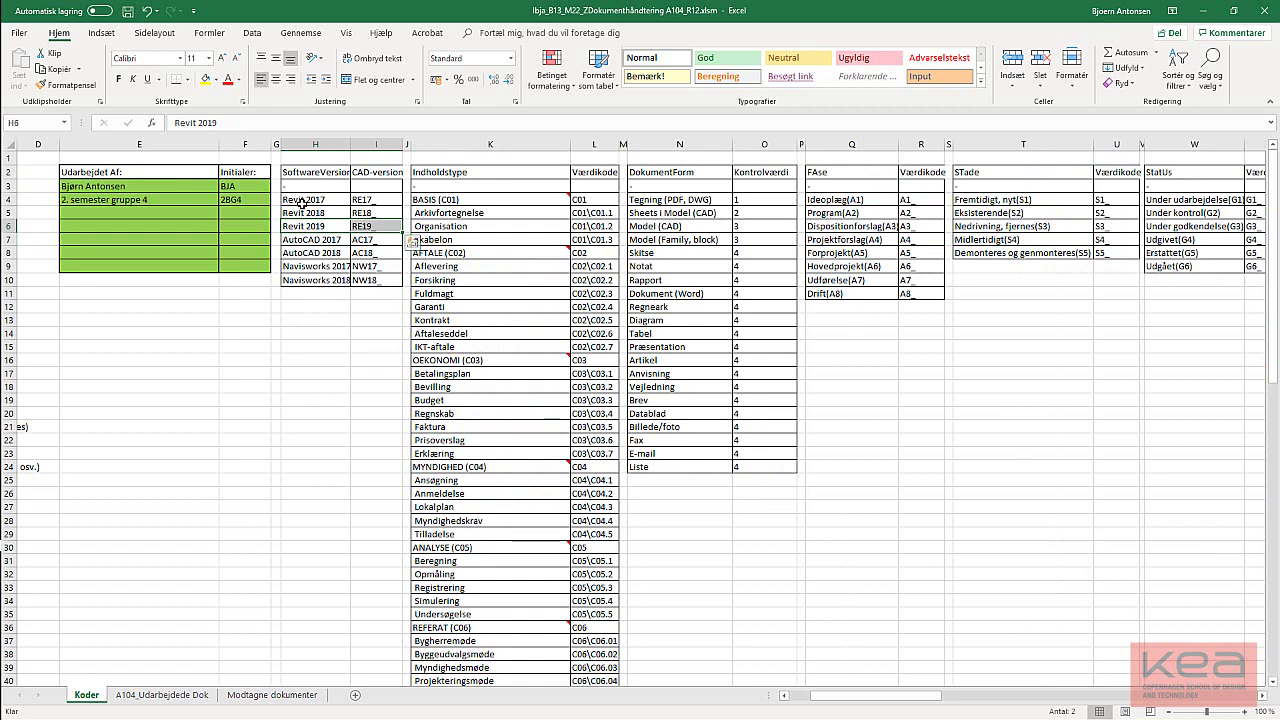
{"action": "left_click_drag", "start_coordinate": [319, 186], "coordinate": [323, 276]}
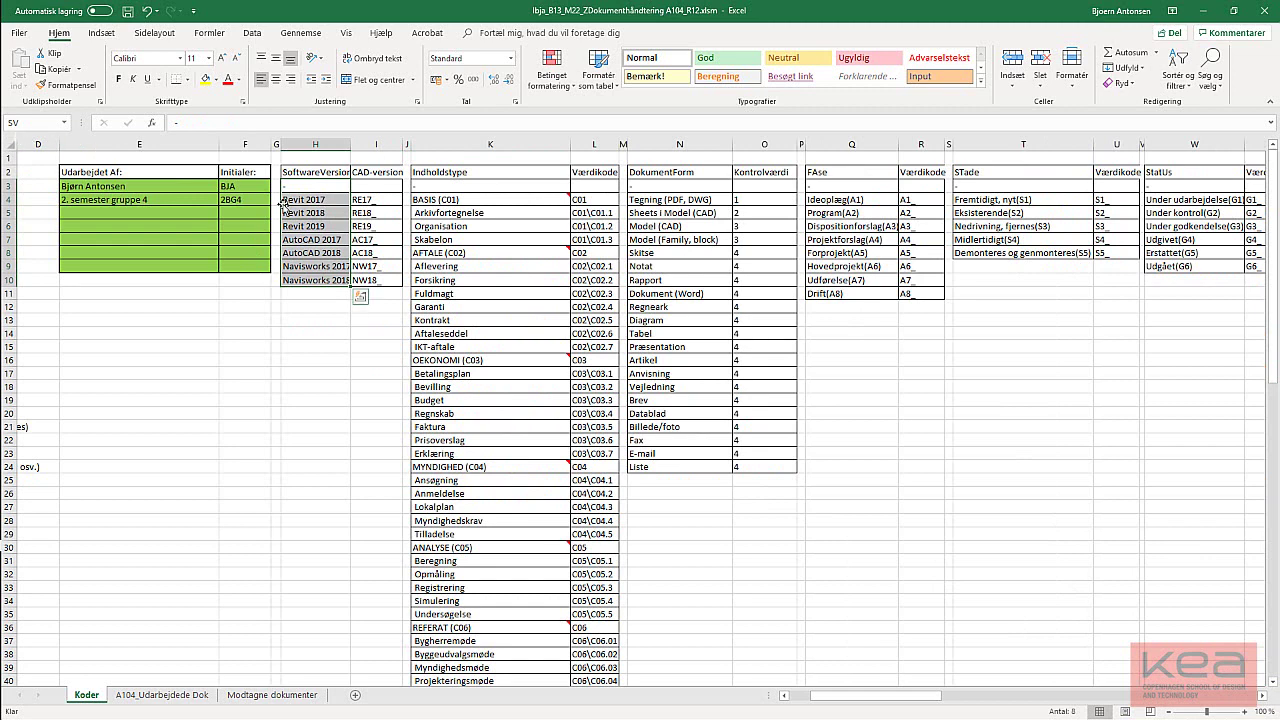
{"action": "left_click_drag", "start_coordinate": [308, 186], "coordinate": [378, 270]}
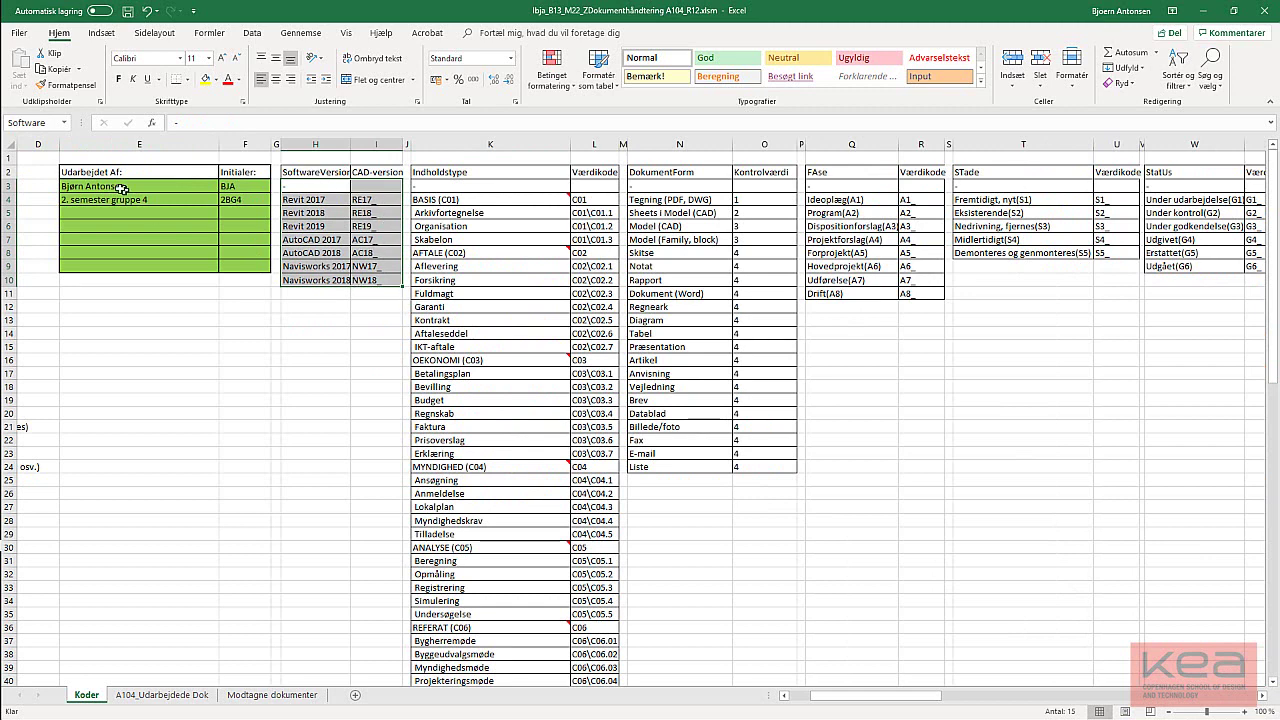
Check the author and initials table's named range and widen the name field enough to read Udarbejdet_af in full.
{"action": "left_click_drag", "start_coordinate": [95, 186], "coordinate": [89, 266]}
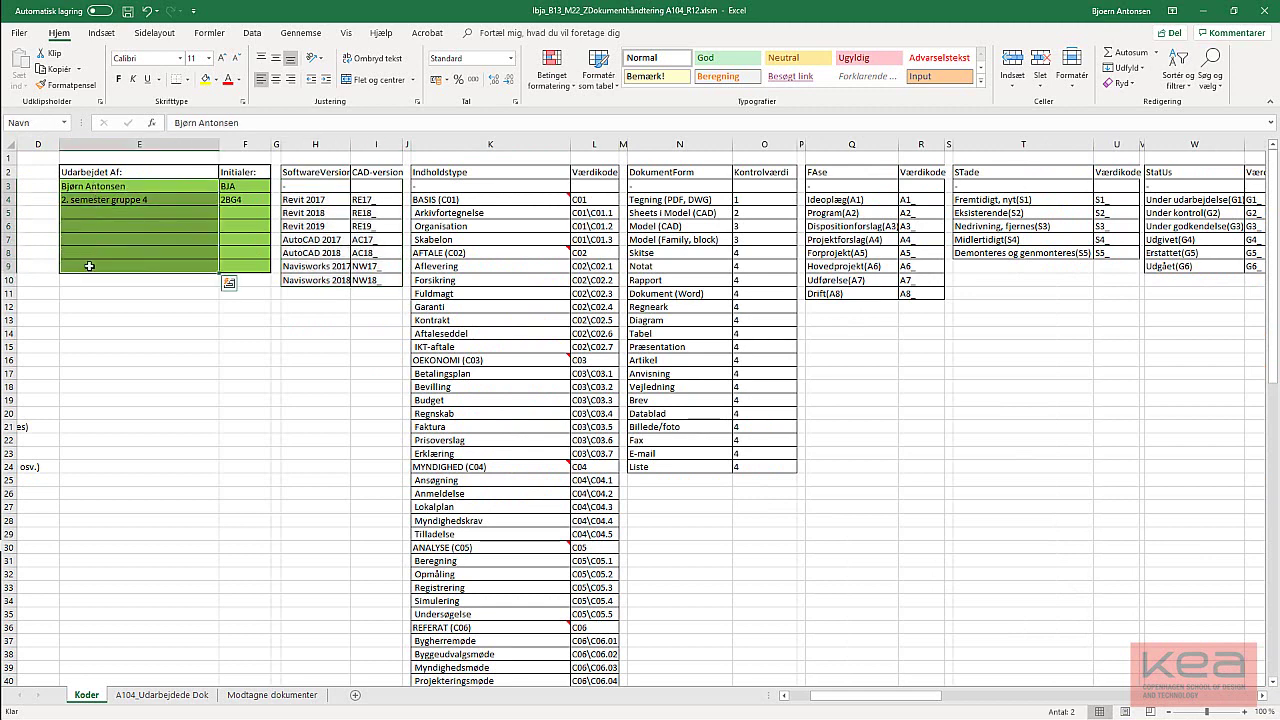
{"action": "left_click_drag", "start_coordinate": [105, 184], "coordinate": [234, 263]}
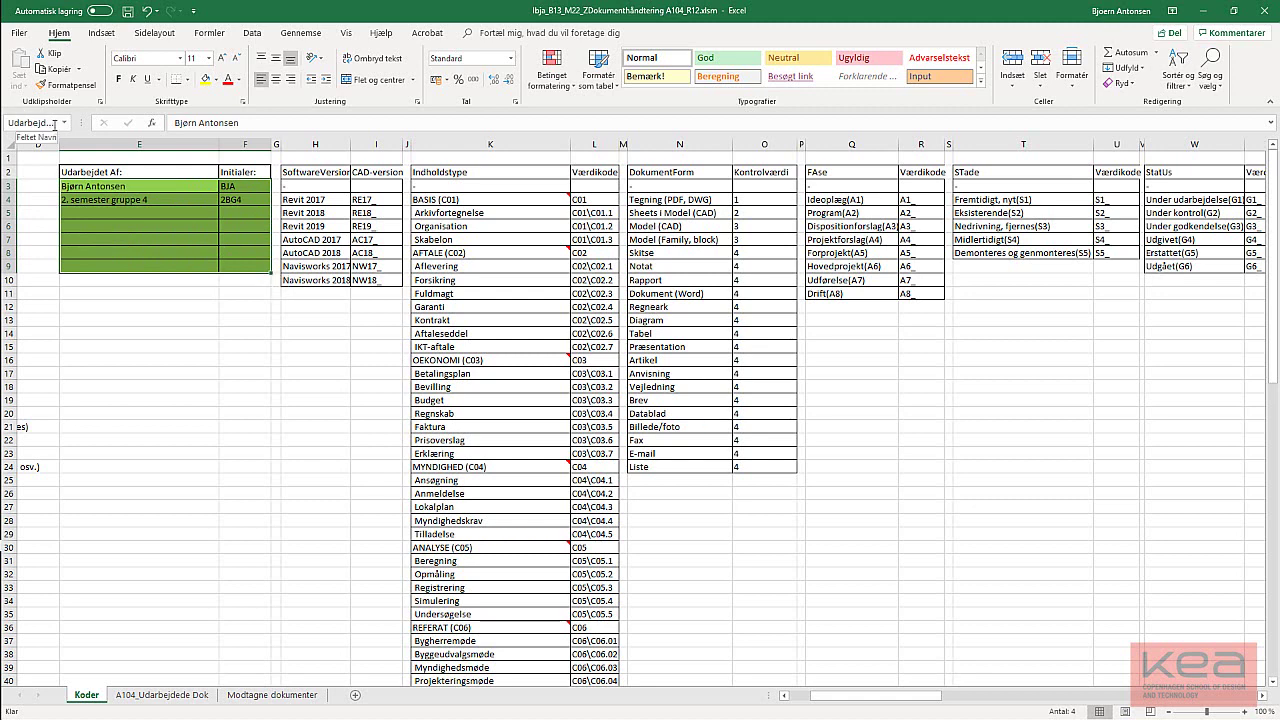
{"action": "left_click_drag", "start_coordinate": [78, 121], "coordinate": [143, 121]}
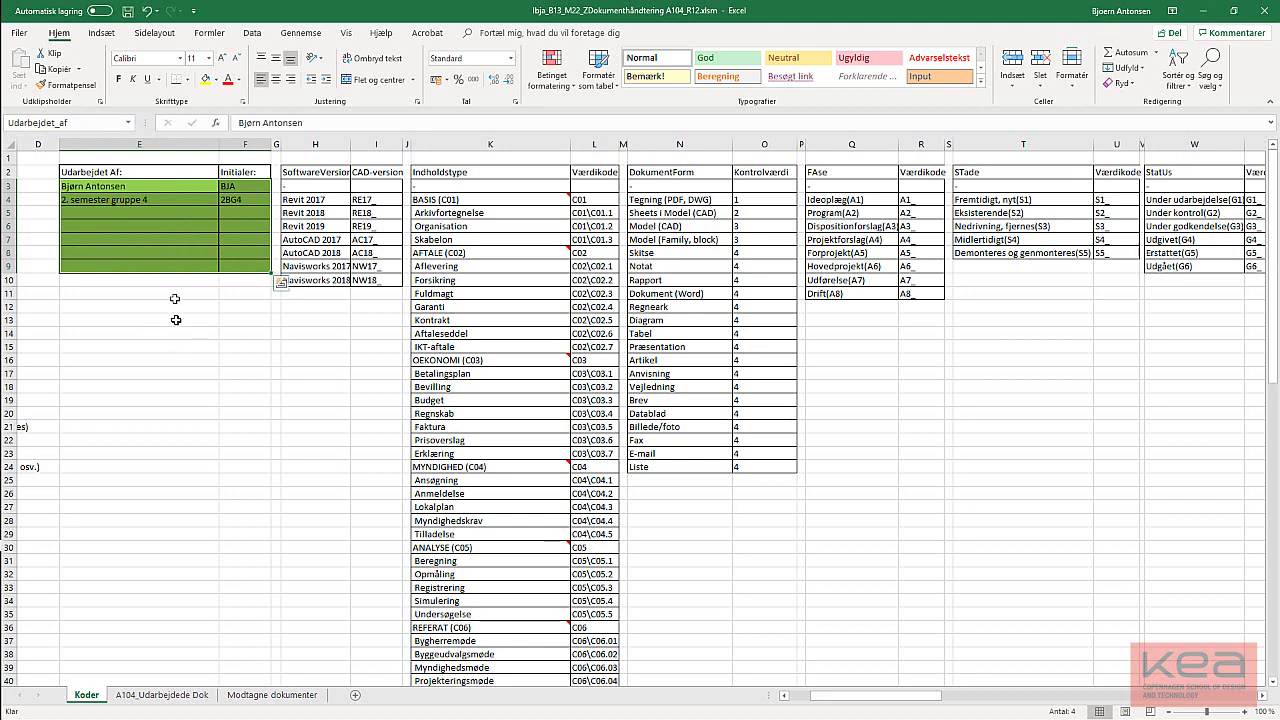
Insert blank cells above the Revit 2019 and RE19_ entries, shifting the table down, and check the extent of the Software named range.
{"action": "left_click", "coordinate": [325, 230]}
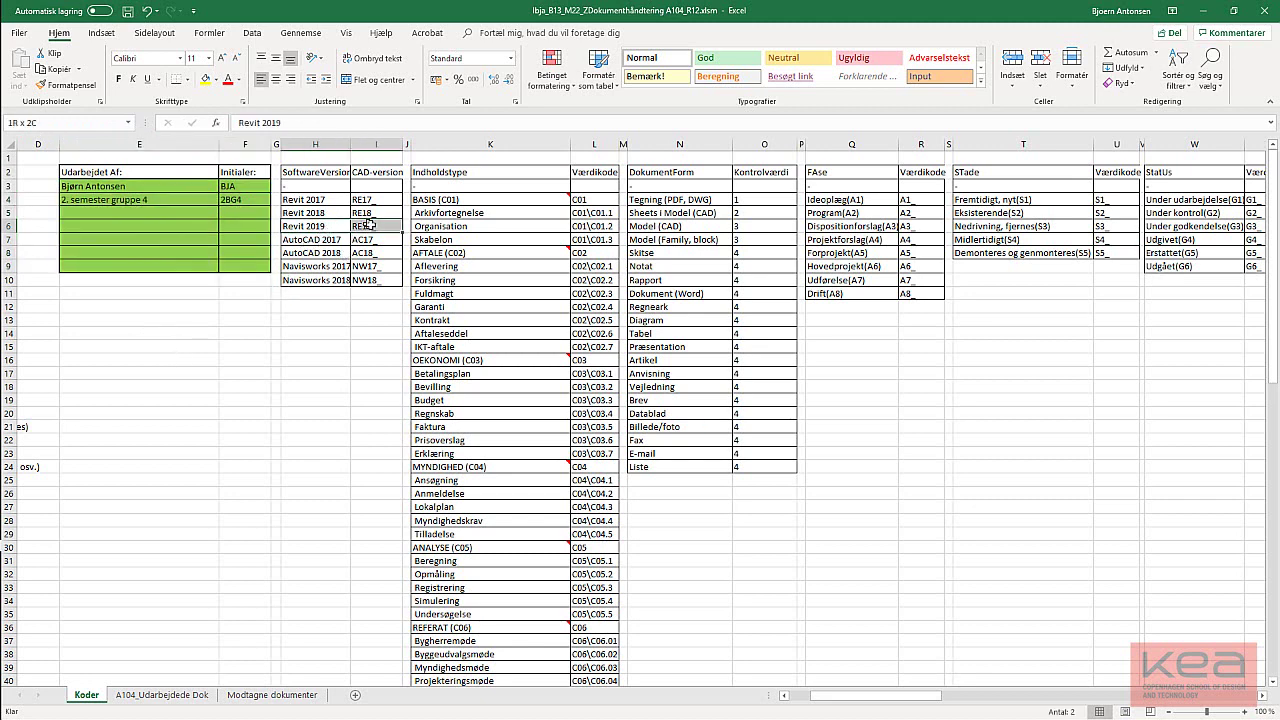
{"action": "left_click_drag", "start_coordinate": [325, 230], "coordinate": [372, 225]}
{"action": "right_click", "coordinate": [372, 225]}
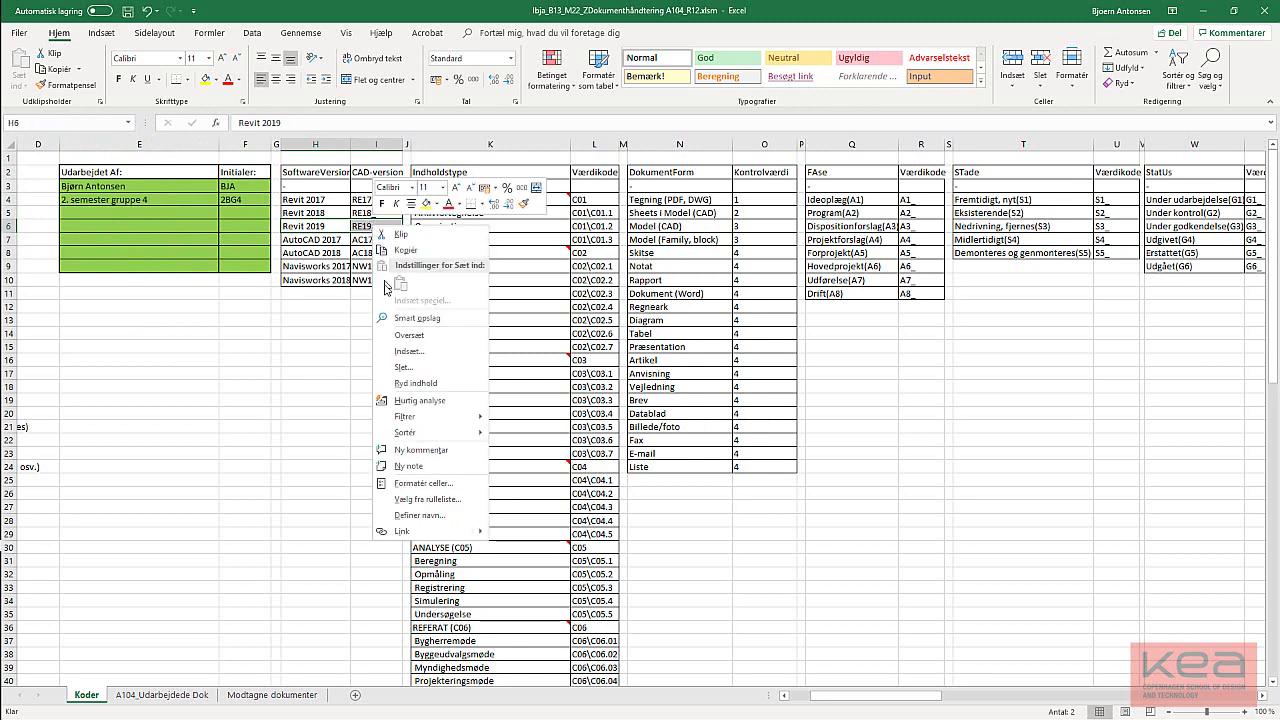
{"action": "left_click", "coordinate": [403, 335]}
{"action": "left_click", "coordinate": [380, 387]}
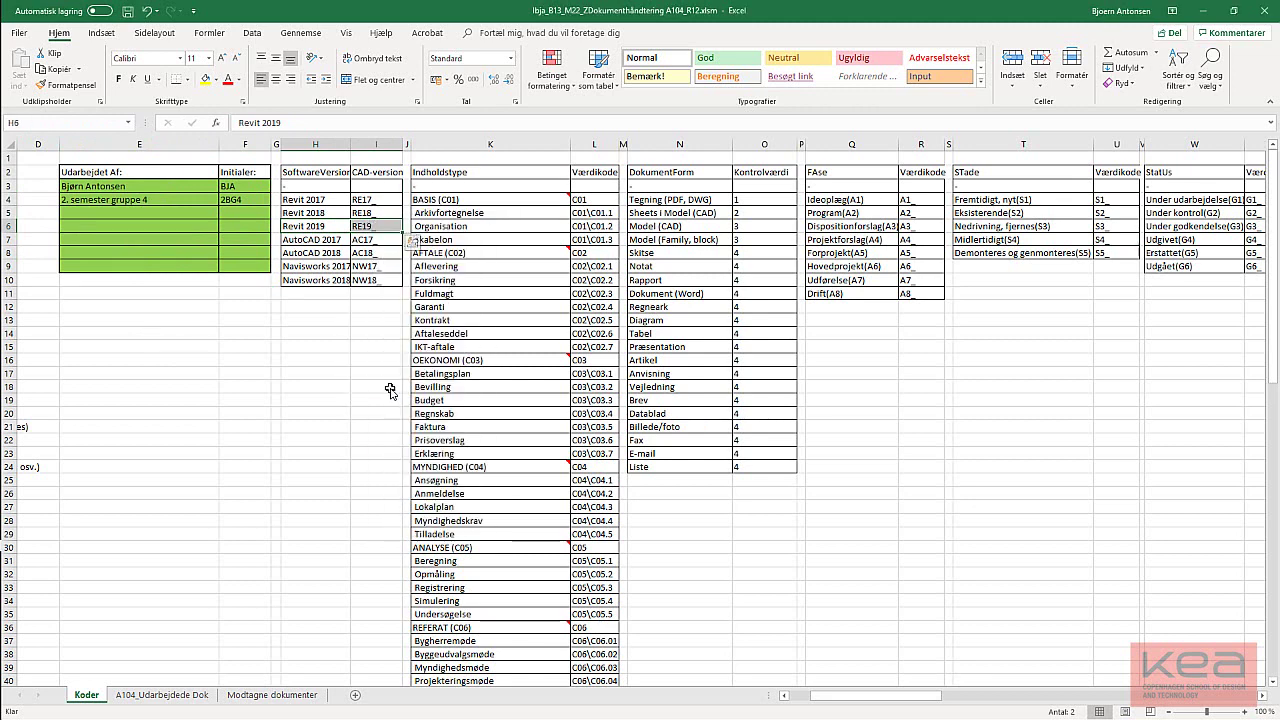
{"action": "left_click", "coordinate": [330, 412]}
{"action": "left_click_drag", "start_coordinate": [310, 186], "coordinate": [372, 293]}
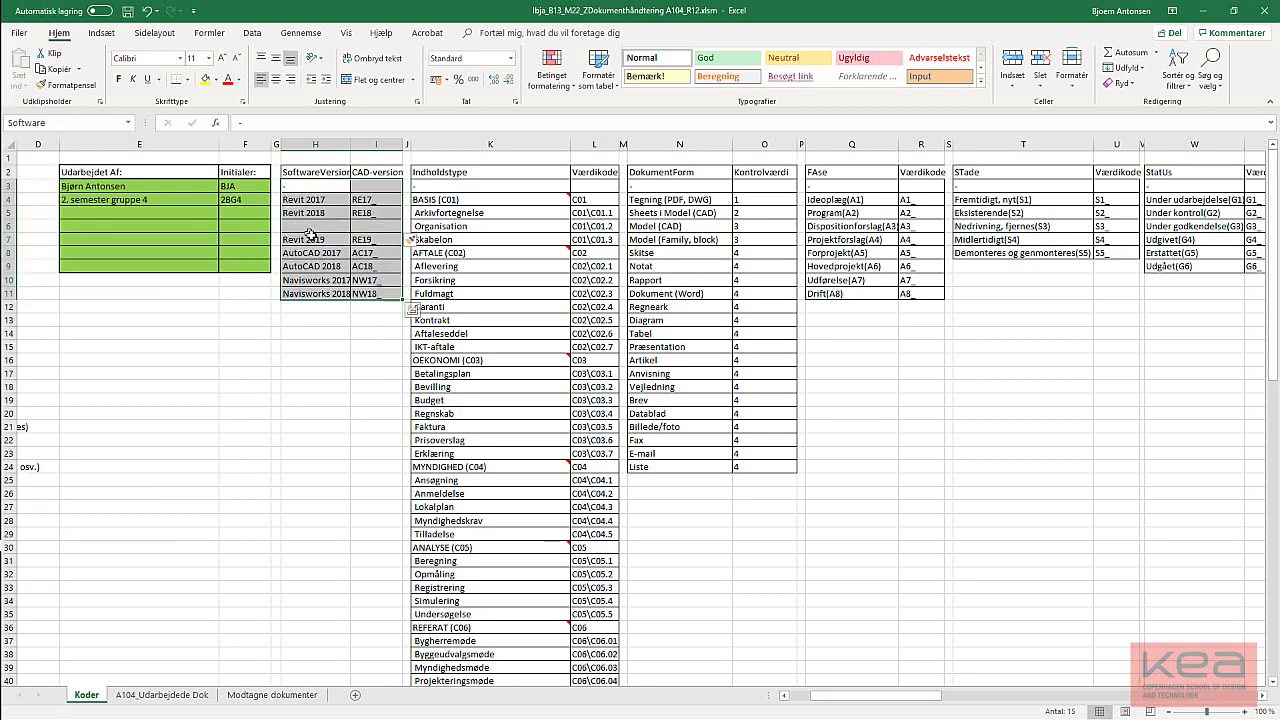
{"action": "left_click", "coordinate": [325, 308]}
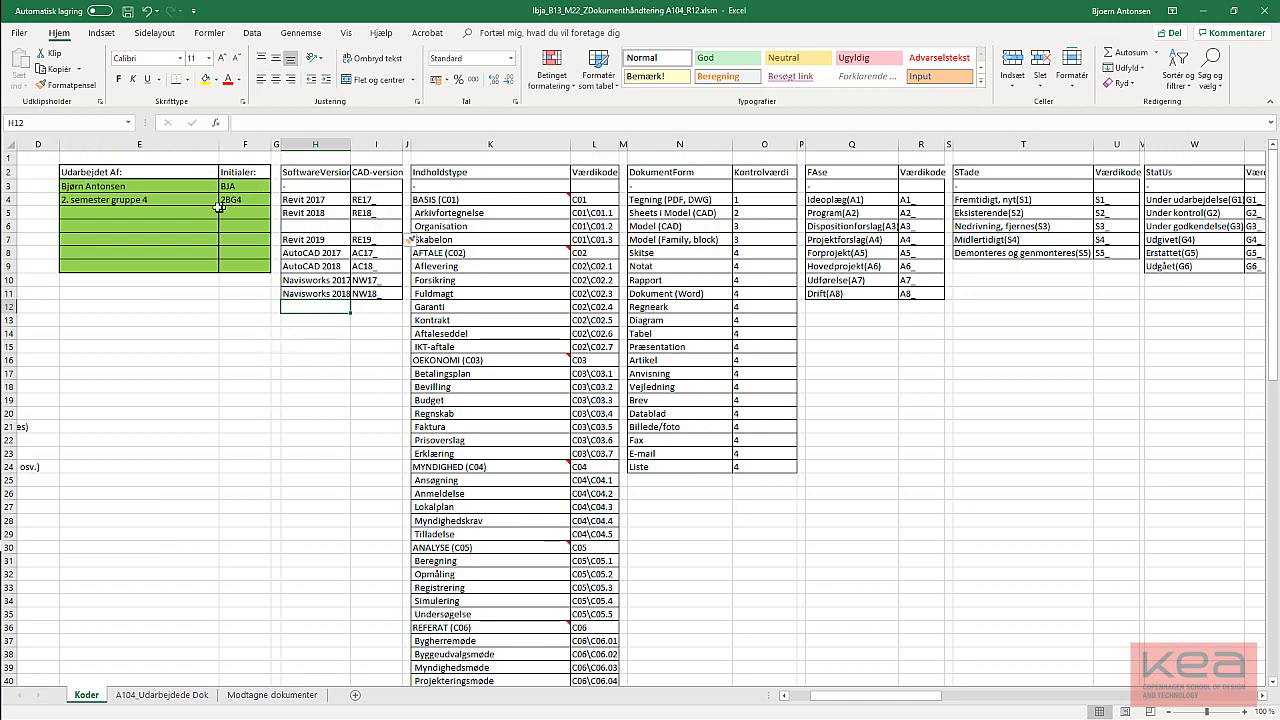
{"action": "left_click", "coordinate": [317, 184]}
{"action": "left_click_drag", "start_coordinate": [317, 184], "coordinate": [371, 296]}
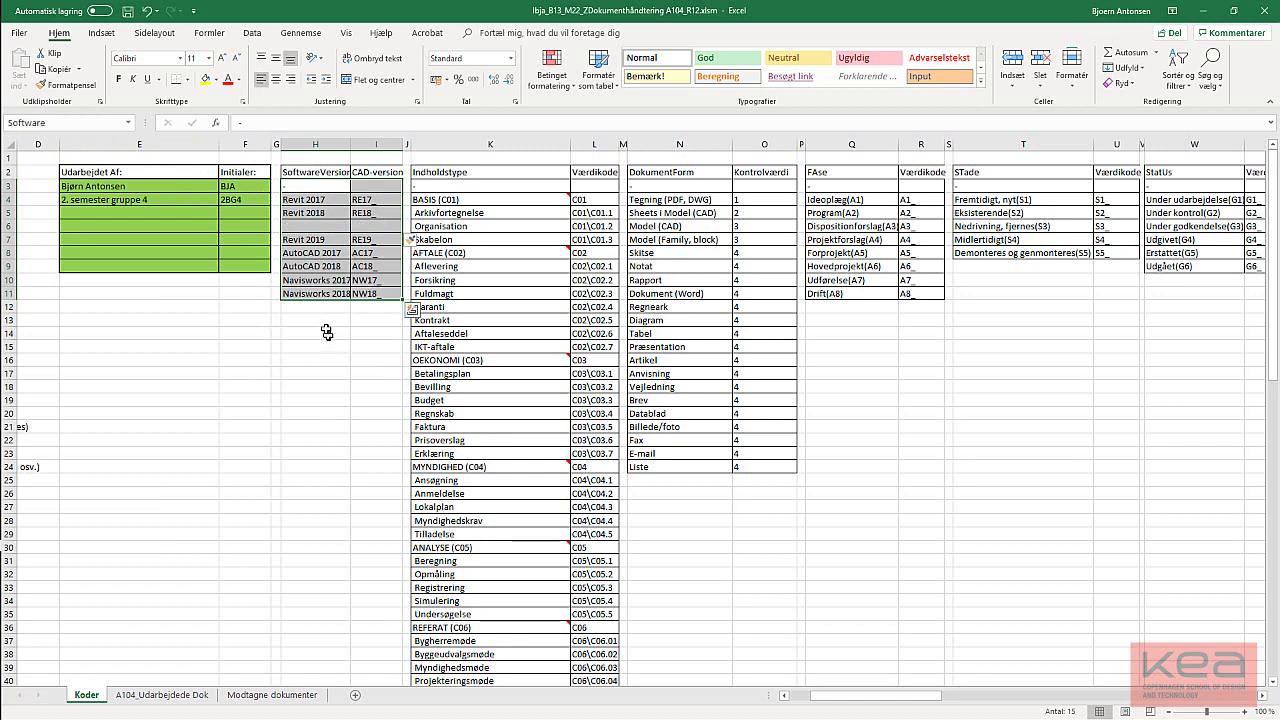
Delete the blank cells H6:I6 with the cells below shifted up, and recheck the extent of the Software named range.
{"action": "left_click_drag", "start_coordinate": [320, 225], "coordinate": [380, 228]}
{"action": "right_click", "coordinate": [381, 229]}
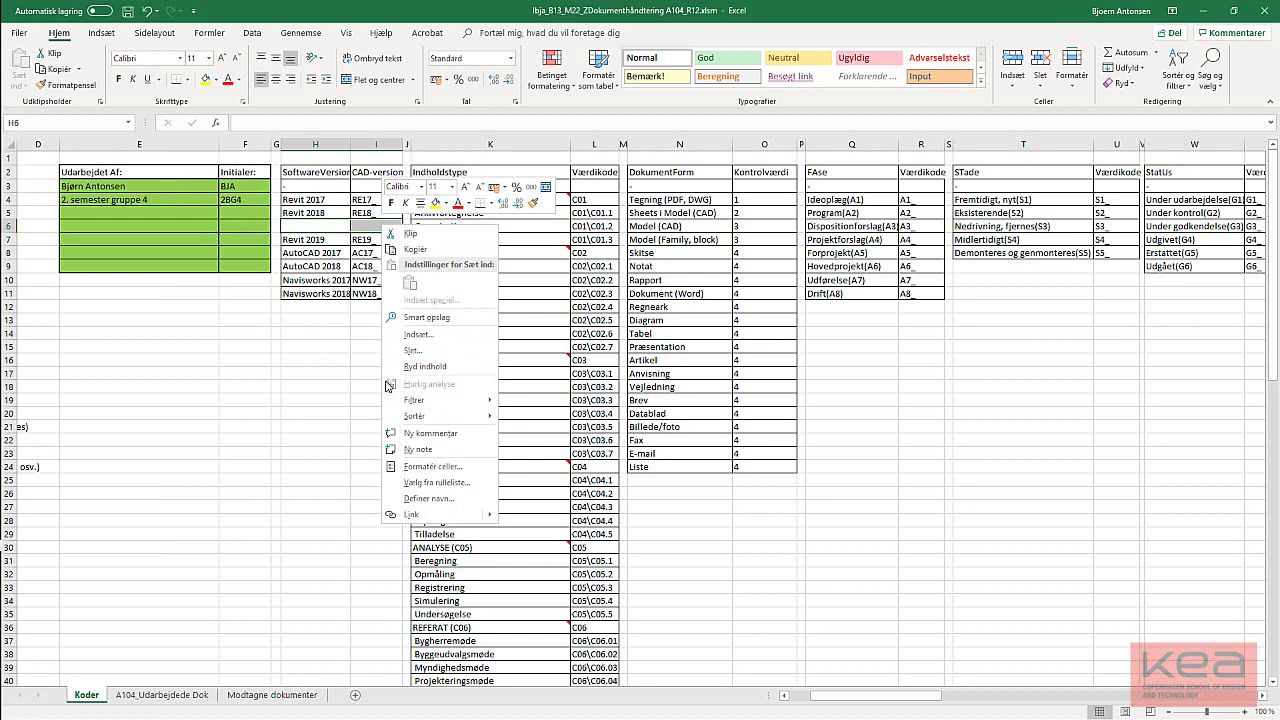
{"action": "left_click", "coordinate": [412, 350]}
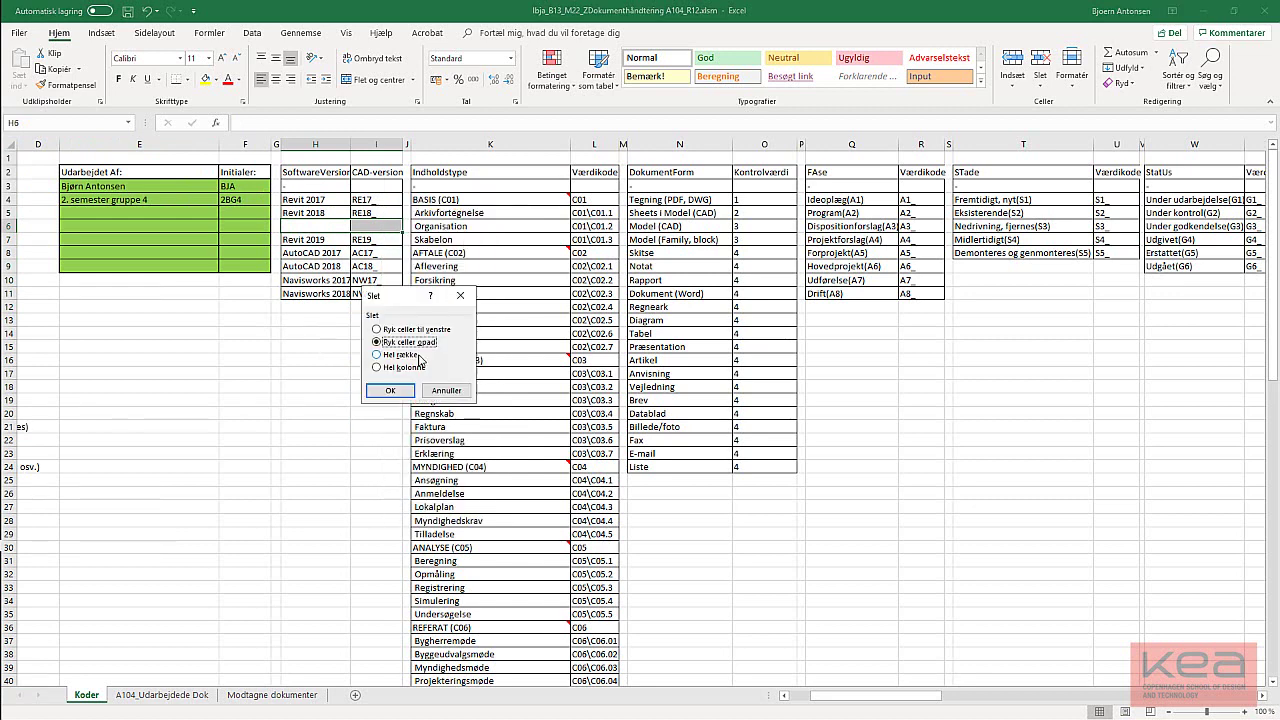
{"action": "left_click", "coordinate": [391, 390]}
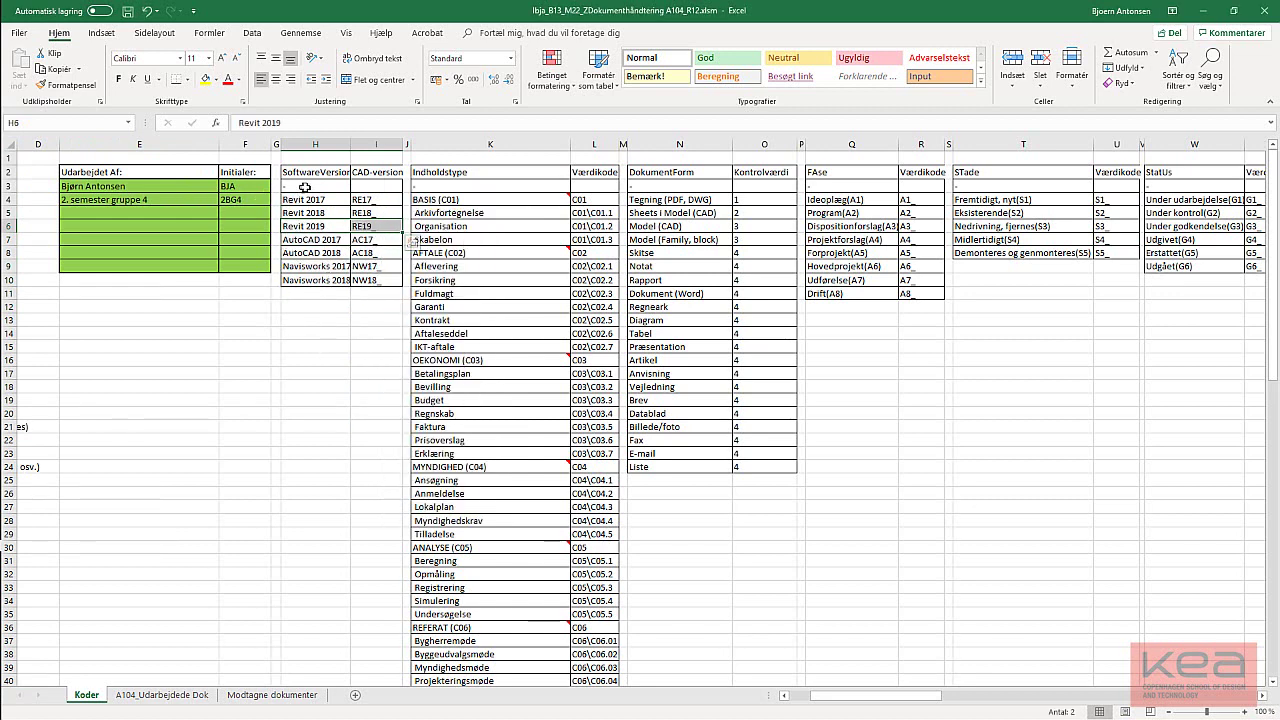
{"action": "left_click_drag", "start_coordinate": [292, 186], "coordinate": [373, 280]}
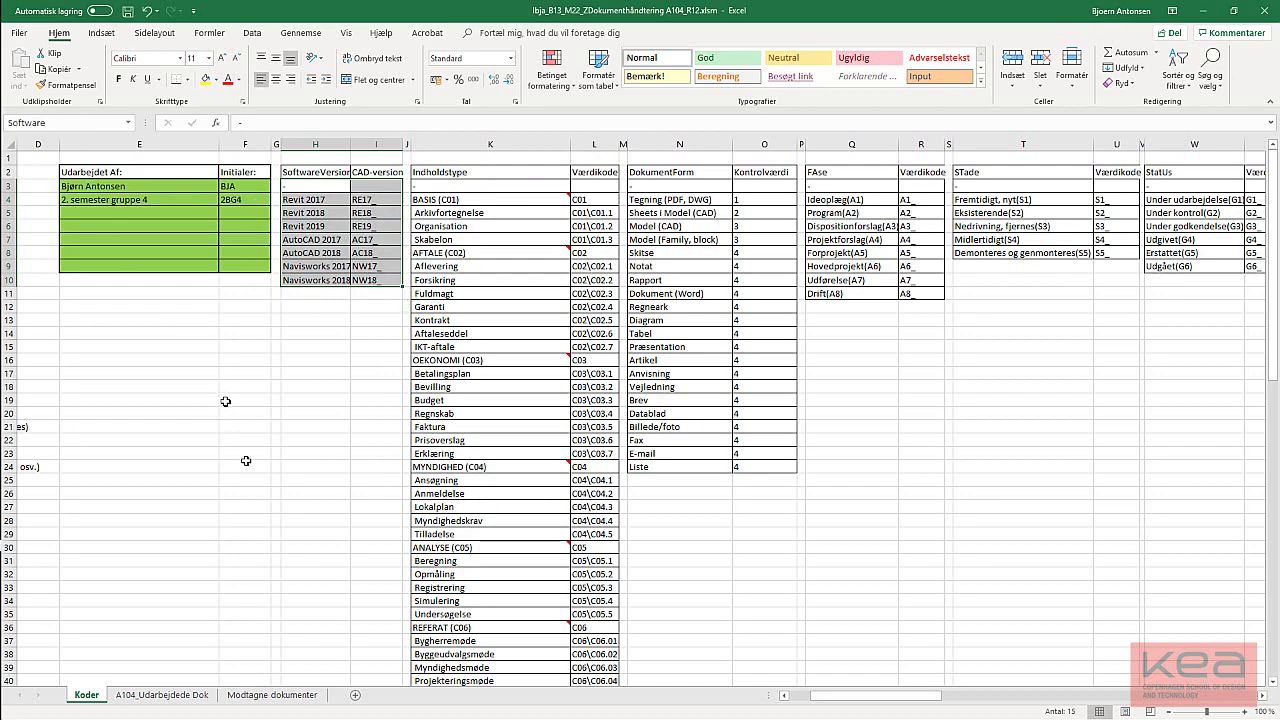
Examine the naming columns on the A104_Udarbejdede Dok sheet, from Versionsdato and Udarbejdet af across to FilType and CAD-version.
{"action": "left_click", "coordinate": [162, 694]}
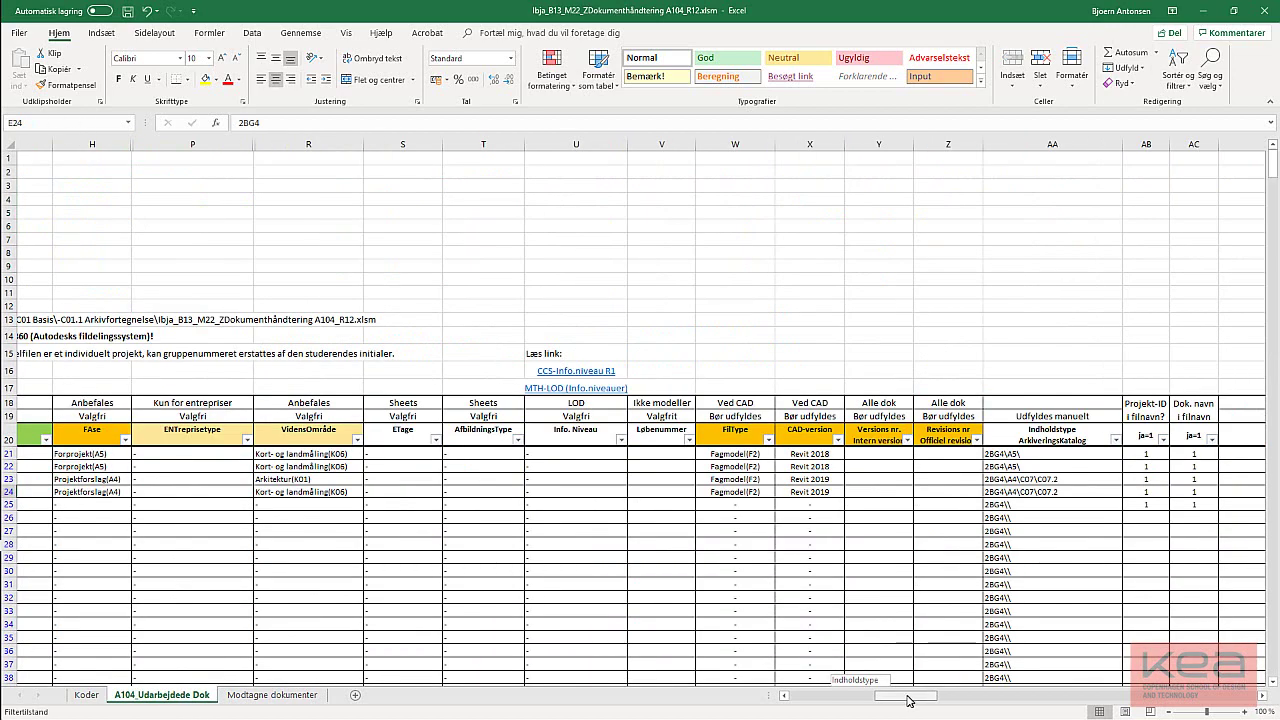
{"action": "left_click_drag", "start_coordinate": [909, 700], "coordinate": [849, 697]}
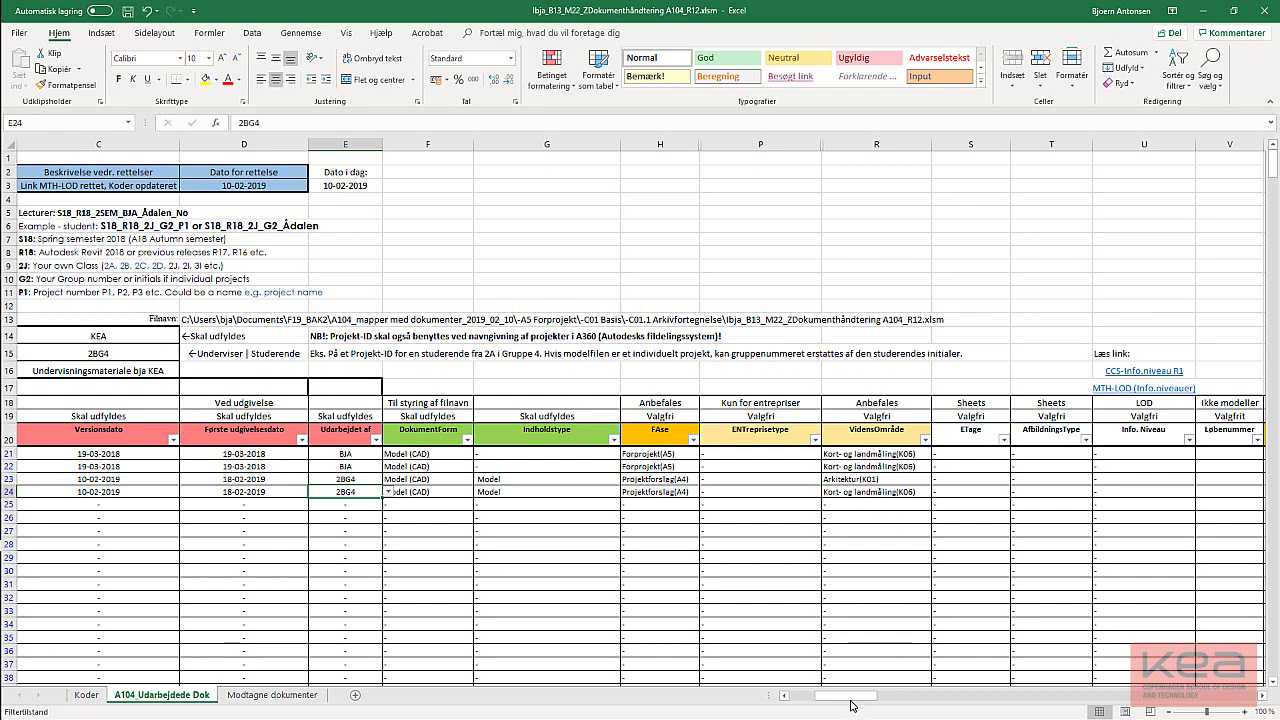
{"action": "mouse_move", "coordinate": [851, 706]}
{"action": "left_mouse_down"}
{"action": "mouse_move", "coordinate": [880, 706]}
{"action": "mouse_move", "coordinate": [864, 706]}
{"action": "left_mouse_up"}
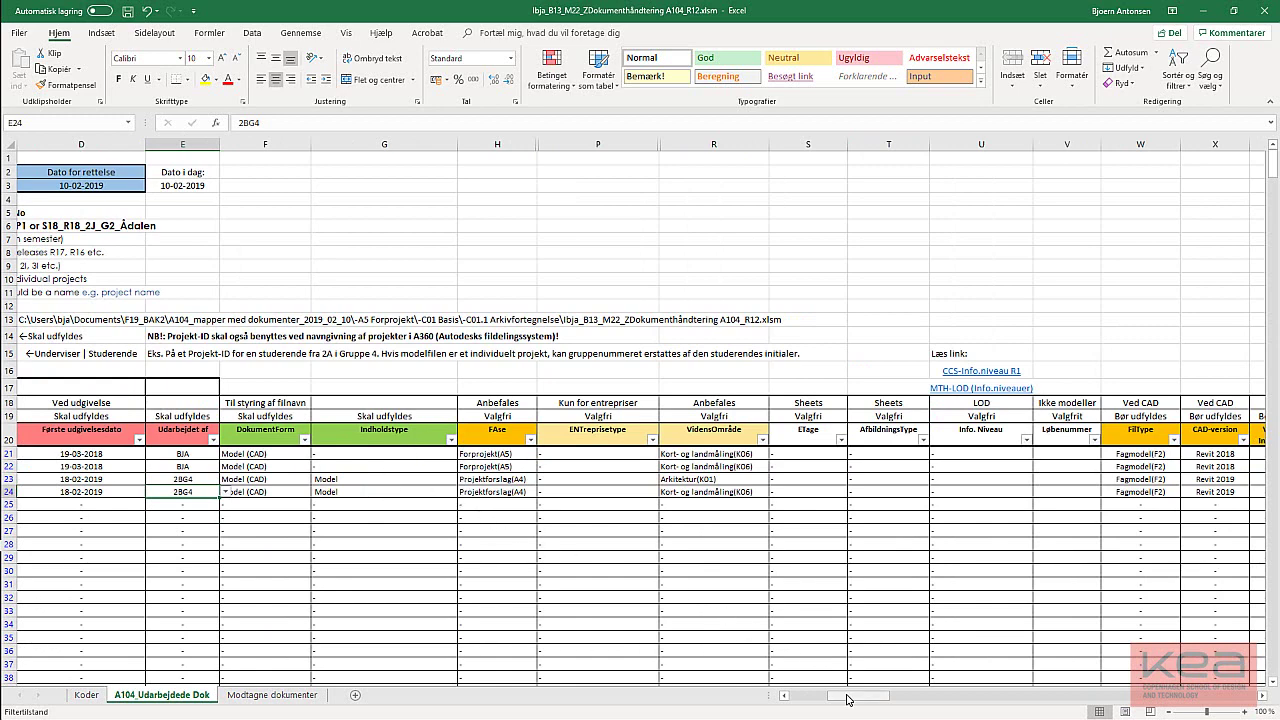
{"action": "left_click_drag", "start_coordinate": [845, 696], "coordinate": [906, 696]}
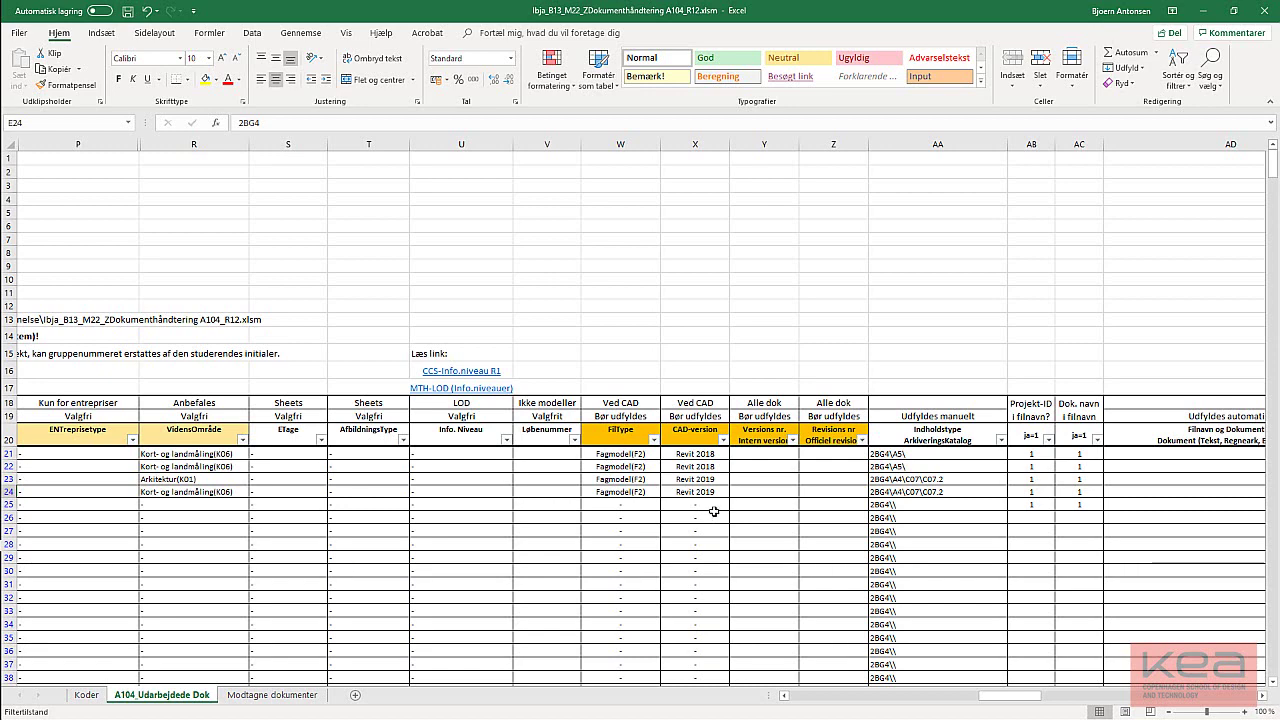
Change the Revit 2019 entry on the Koder sheet to "Revit 2019 (RE19)" and fit the SoftwareVersion column to its contents.
{"action": "left_click", "coordinate": [86, 694]}
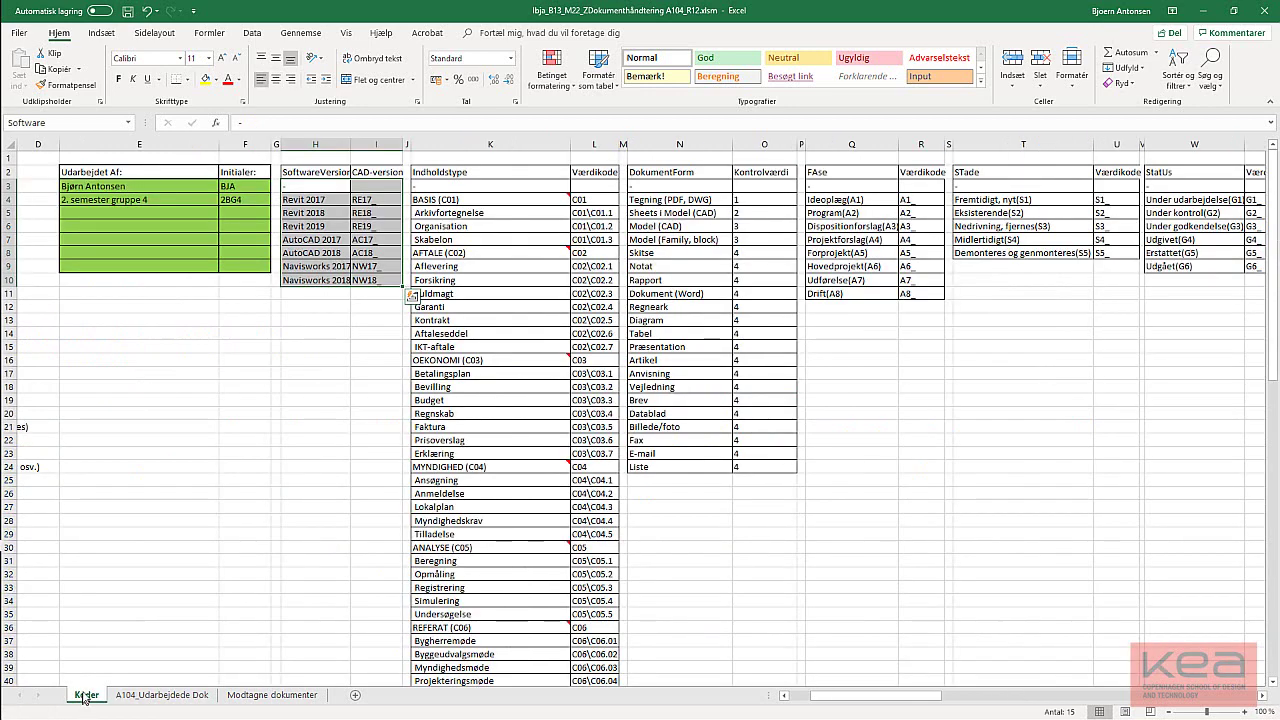
{"action": "left_click", "coordinate": [330, 225]}
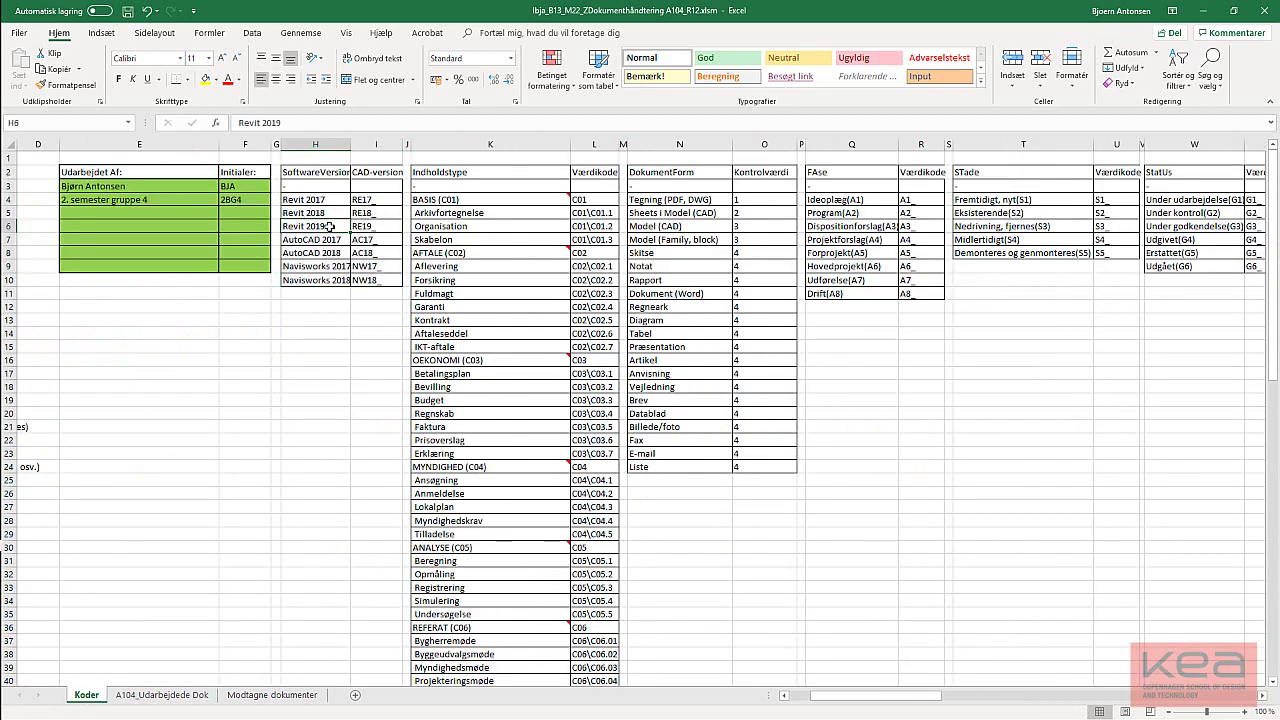
{"action": "double_click", "coordinate": [330, 225]}
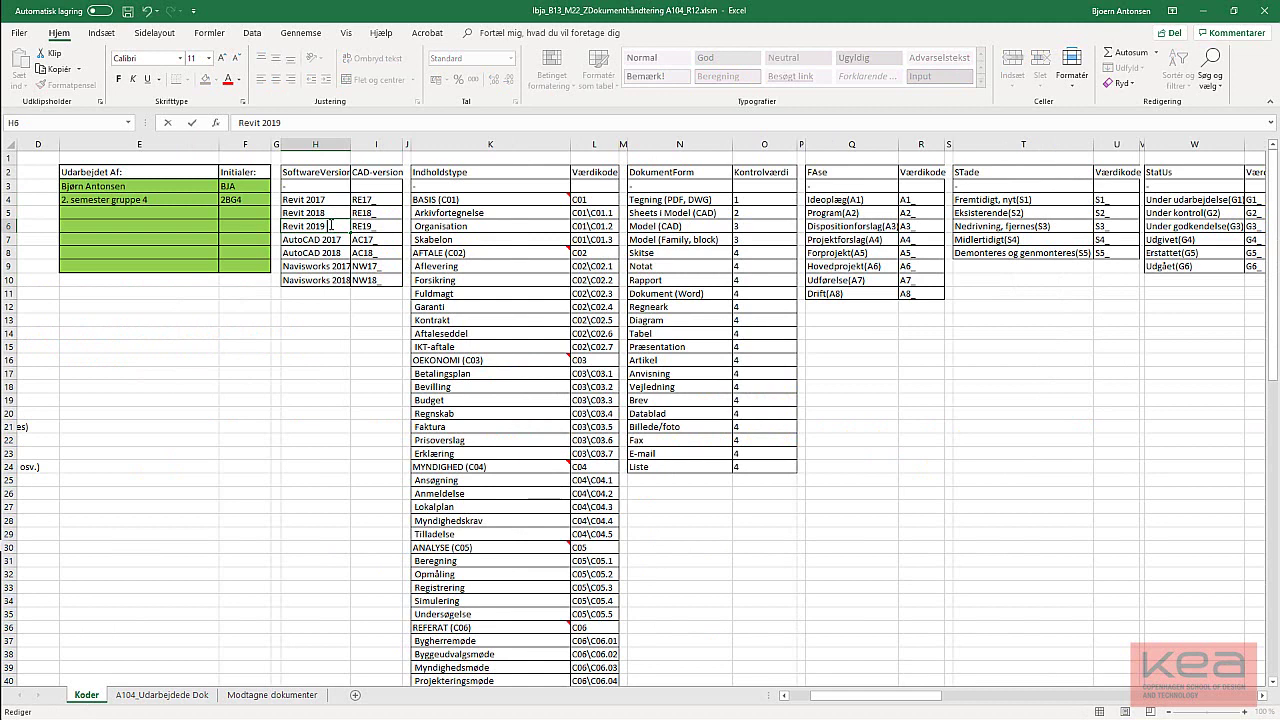
{"action": "type", "text": "(RE19)"}
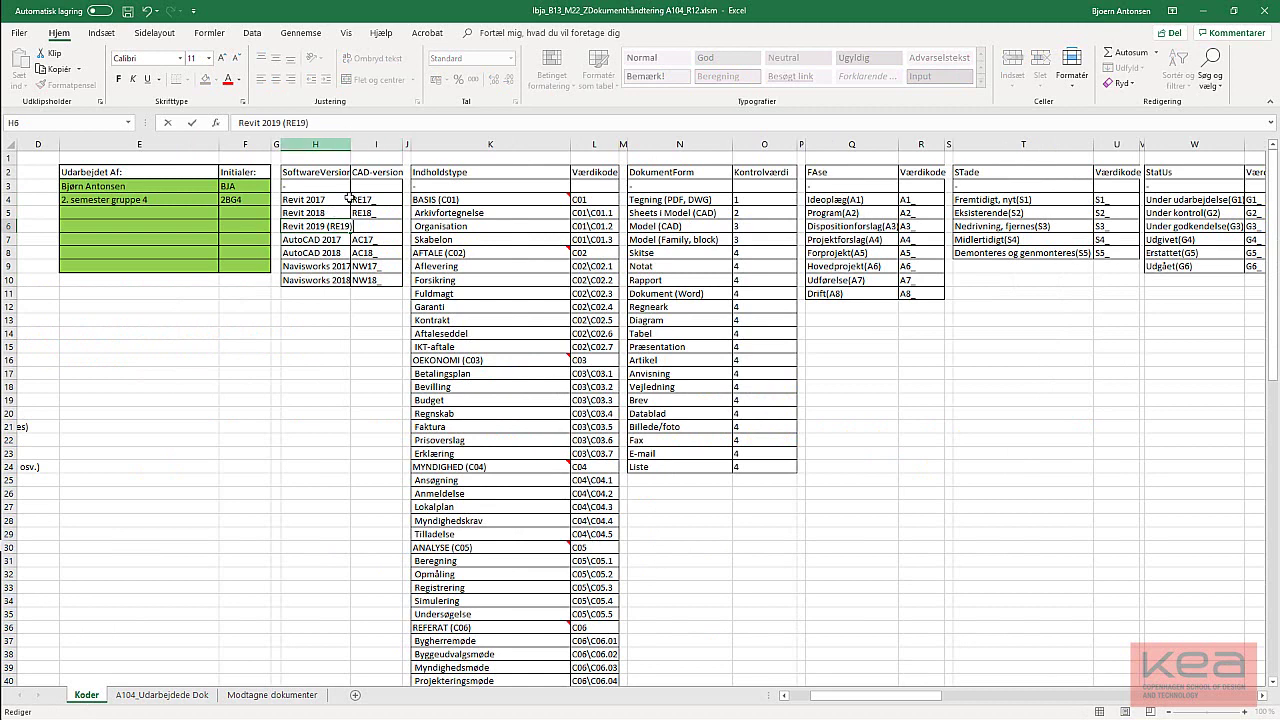
{"action": "left_click", "coordinate": [360, 359]}
{"action": "double_click", "coordinate": [352, 147]}
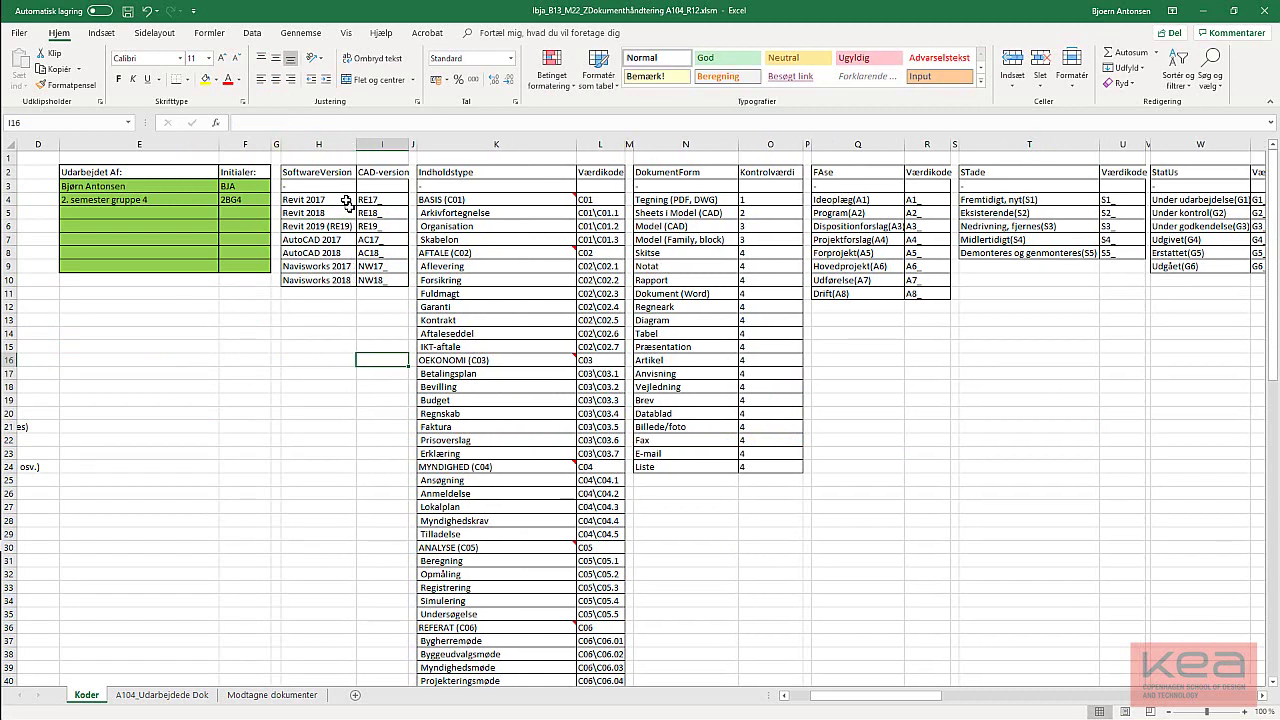
Set CAD-version to Revit 2019 (RE19) in rows 23 and 24 of A104_Udarbejdede Dok and widen that column slightly.
{"action": "left_click", "coordinate": [161, 694]}
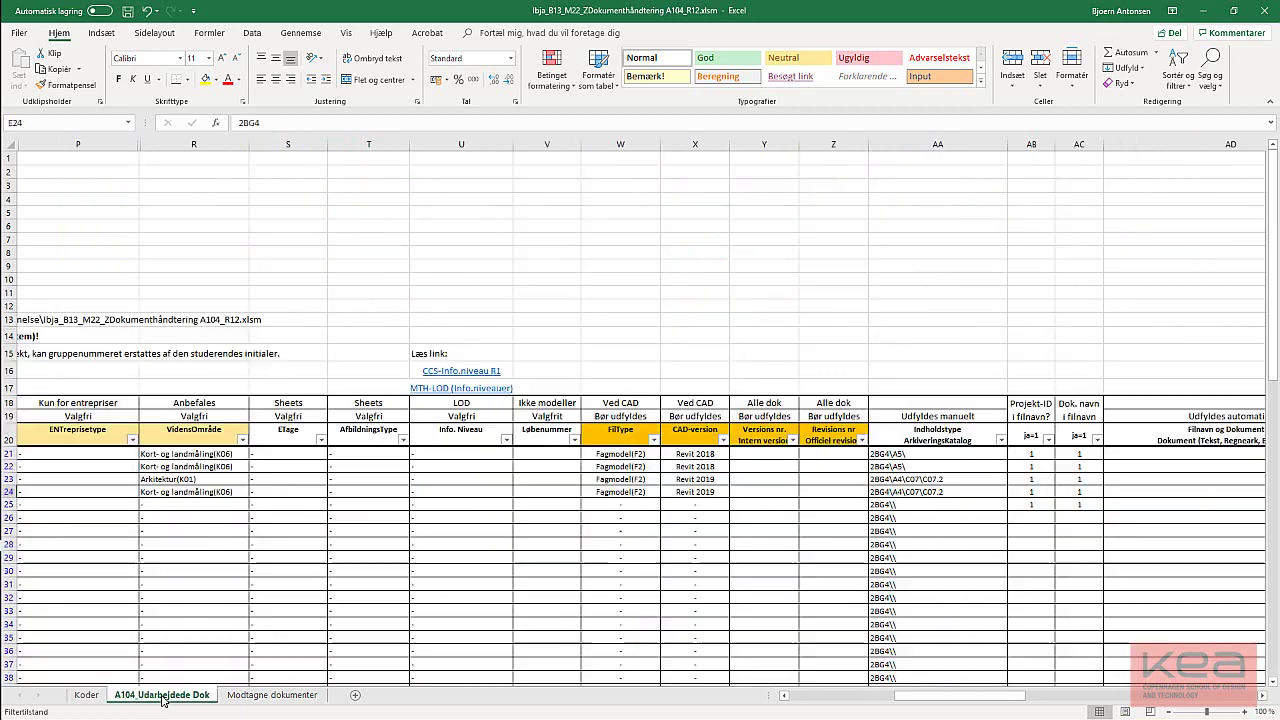
{"action": "left_click", "coordinate": [716, 492]}
{"action": "left_click", "coordinate": [736, 493]}
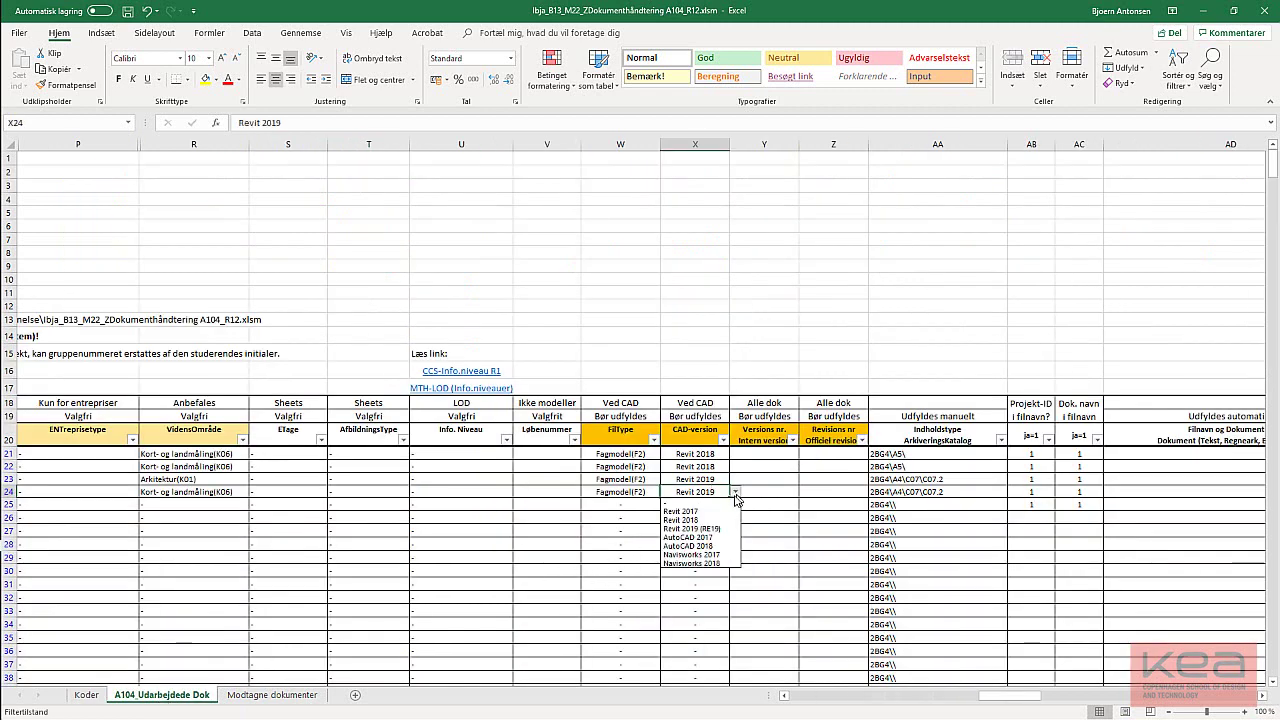
{"action": "left_click", "coordinate": [710, 528]}
{"action": "left_click", "coordinate": [710, 479]}
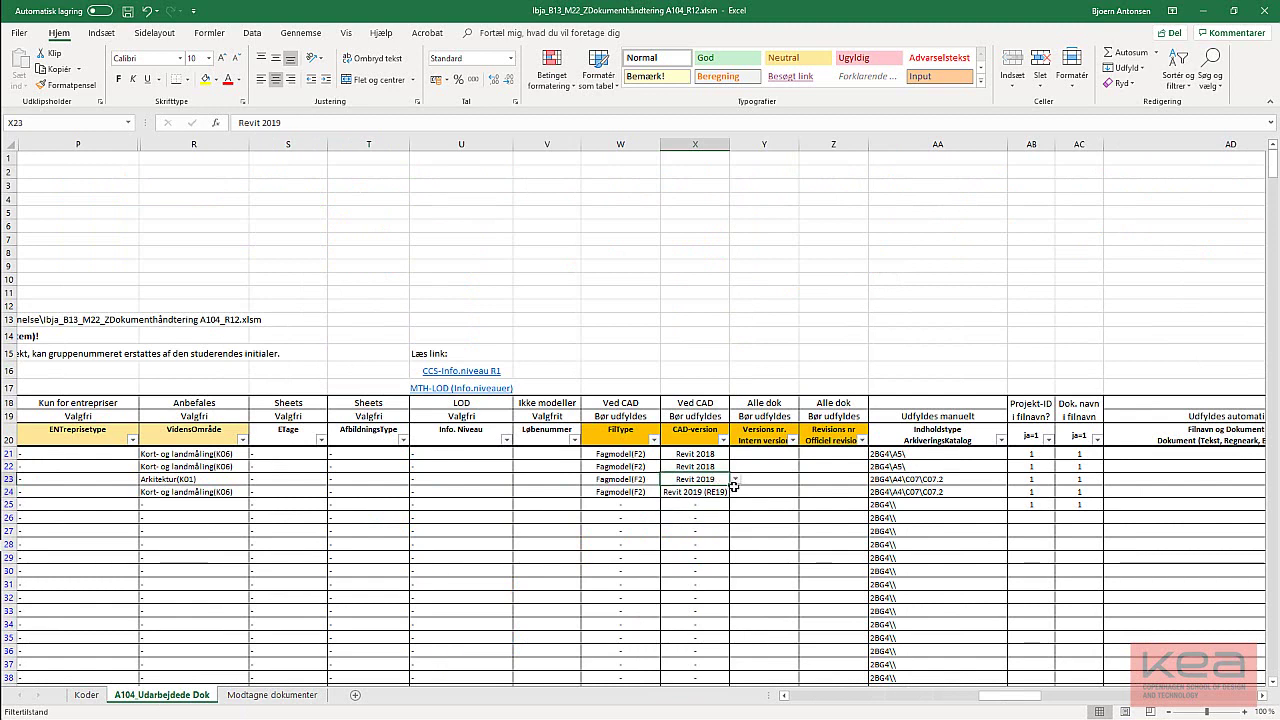
{"action": "left_click", "coordinate": [736, 479]}
{"action": "left_click", "coordinate": [716, 517]}
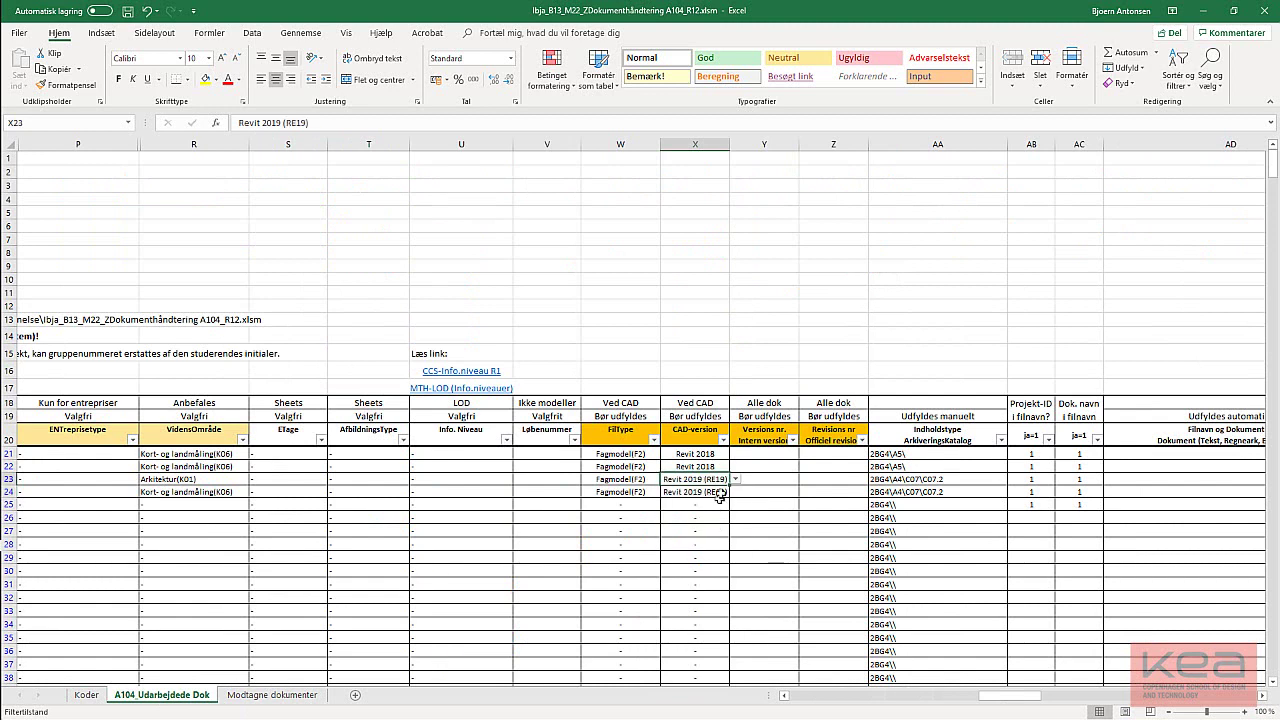
{"action": "left_click_drag", "start_coordinate": [731, 147], "coordinate": [733, 147]}
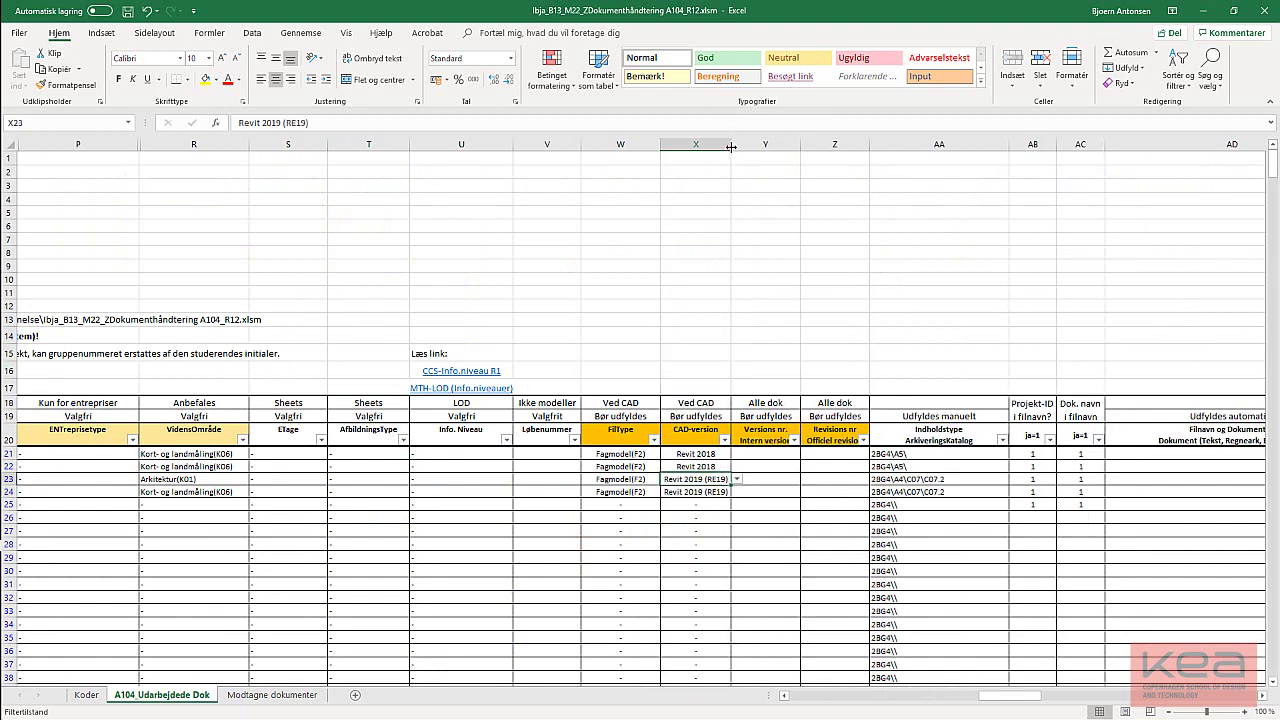
{"action": "left_click", "coordinate": [737, 586]}
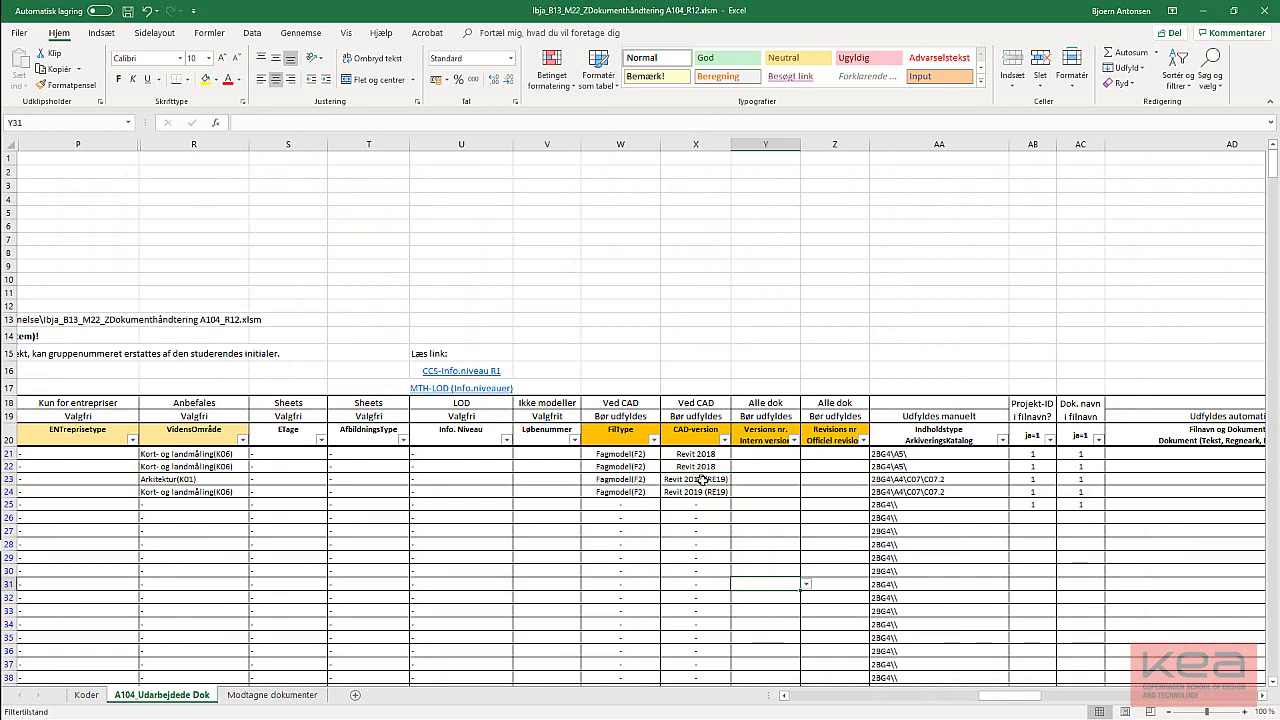
Examine the version number choices for row 23 and the Projekt-ID file name setting for row 24.
{"action": "scroll", "coordinate": [705, 478], "scroll_direction": "right", "scroll_amount": 2}
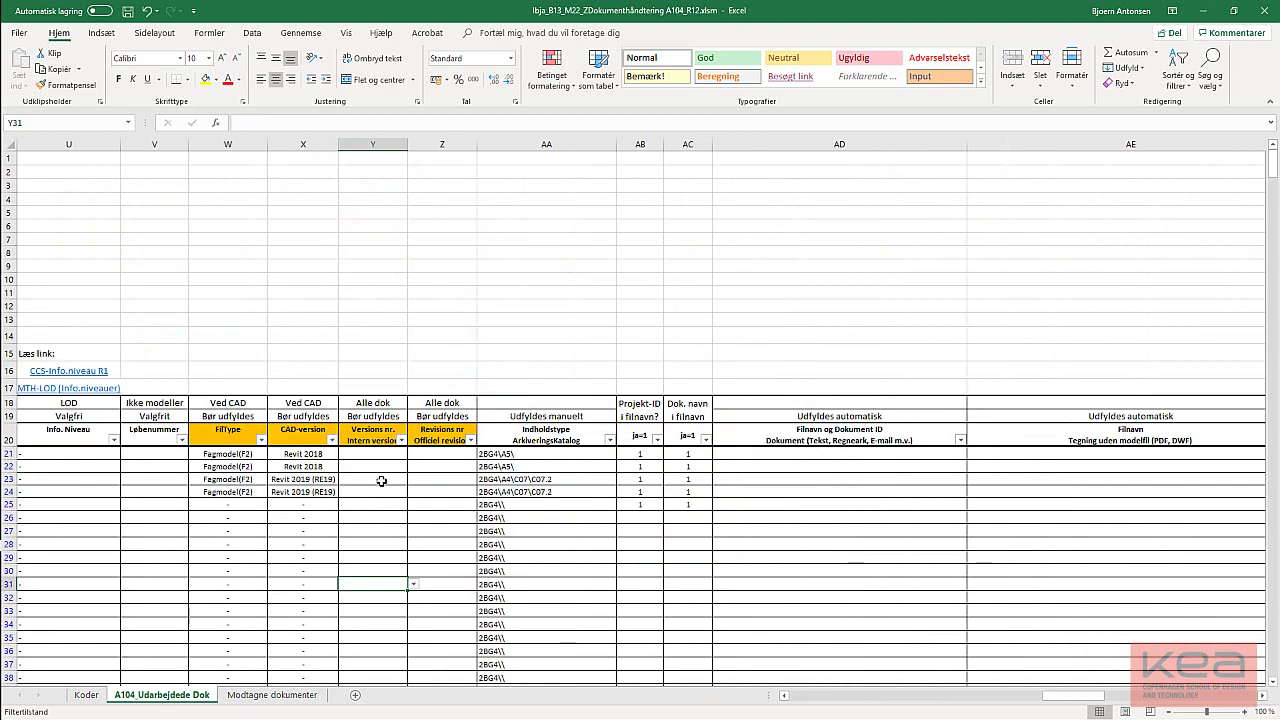
{"action": "left_click", "coordinate": [392, 479]}
{"action": "left_click", "coordinate": [413, 479]}
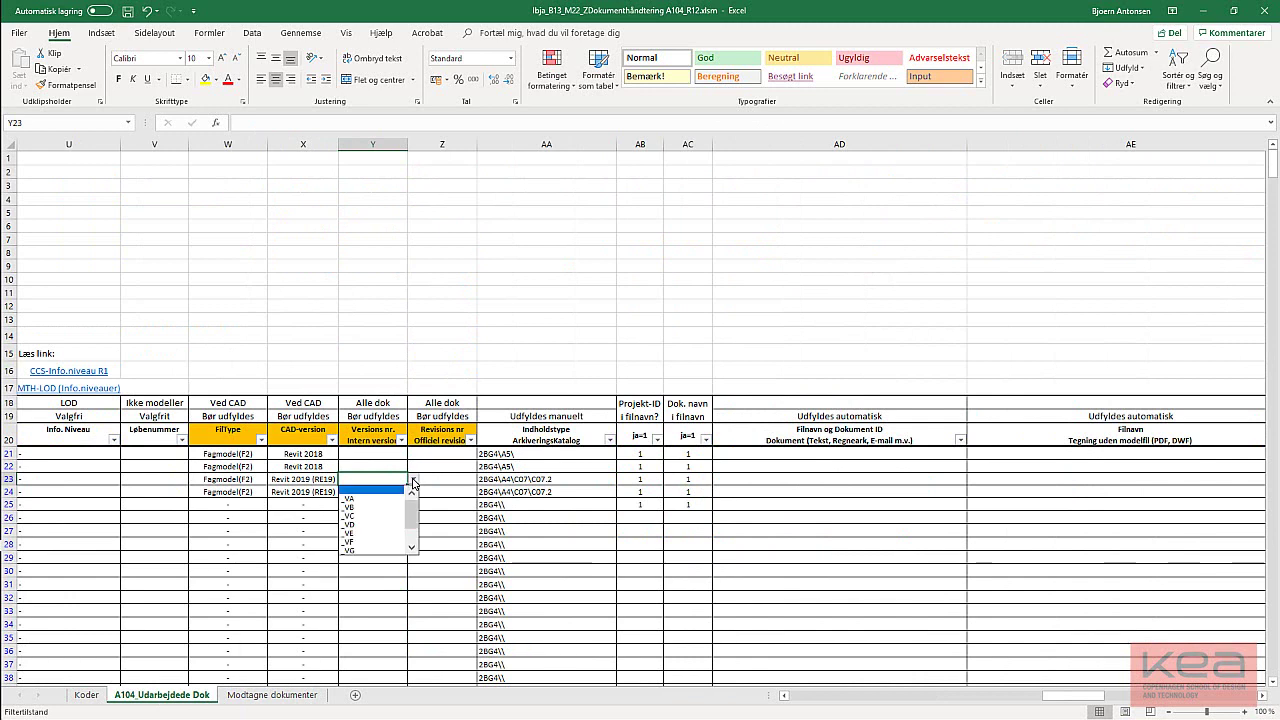
{"action": "left_click", "coordinate": [413, 481]}
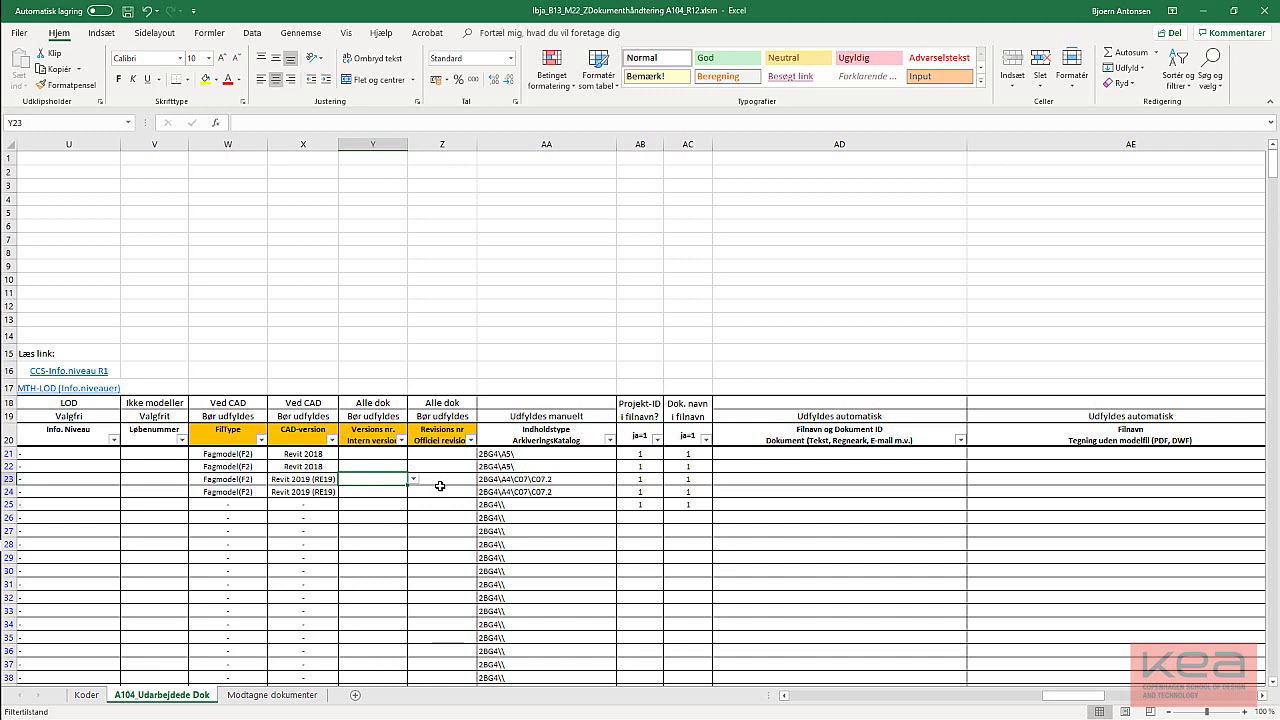
{"action": "left_click", "coordinate": [649, 492]}
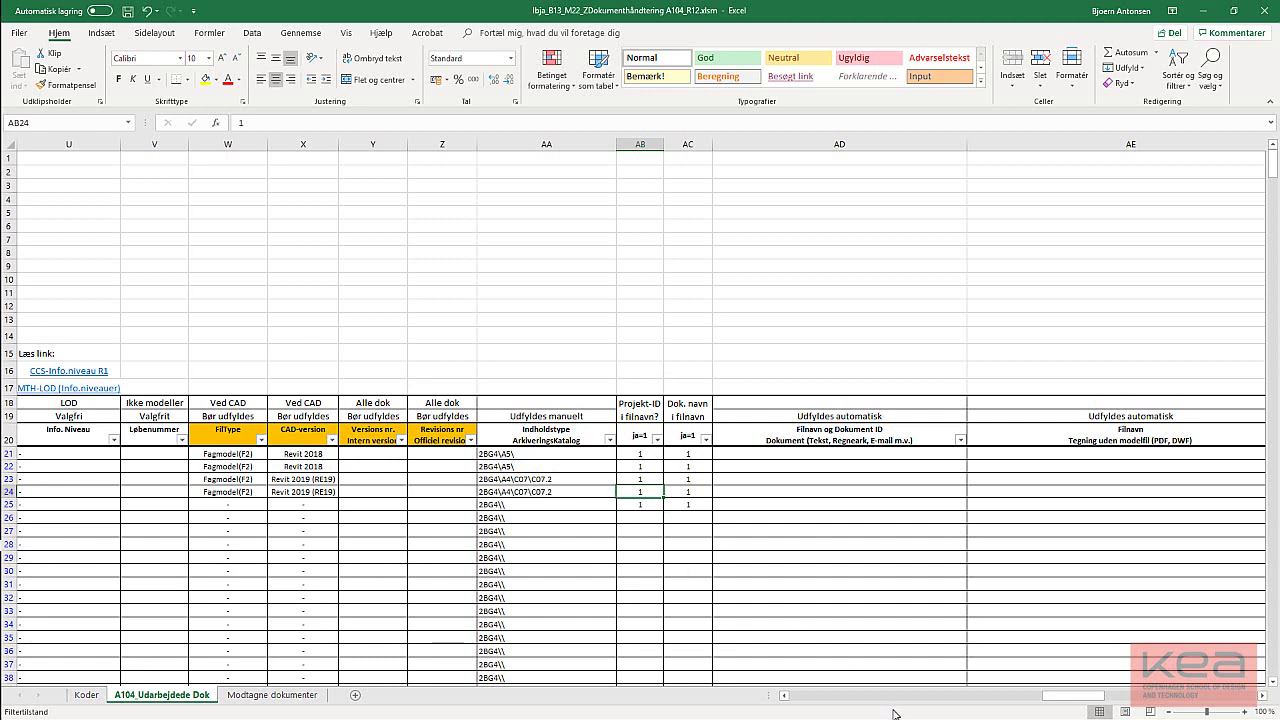
Examine the automatically filled file name columns on the A104_Udarbejdede Dok sheet, from column AD across to AI.
{"action": "left_click_drag", "start_coordinate": [1066, 696], "coordinate": [1150, 712]}
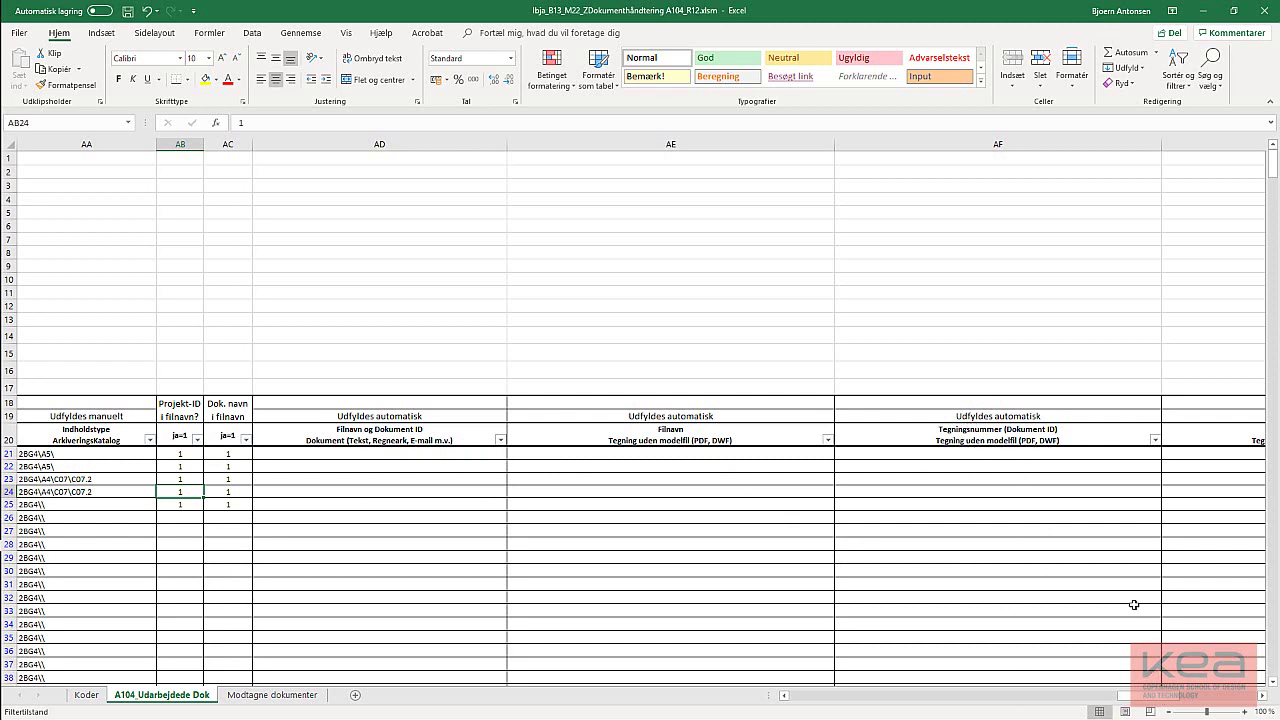
{"action": "scroll", "coordinate": [1062, 464], "scroll_direction": "right", "scroll_amount": 5}
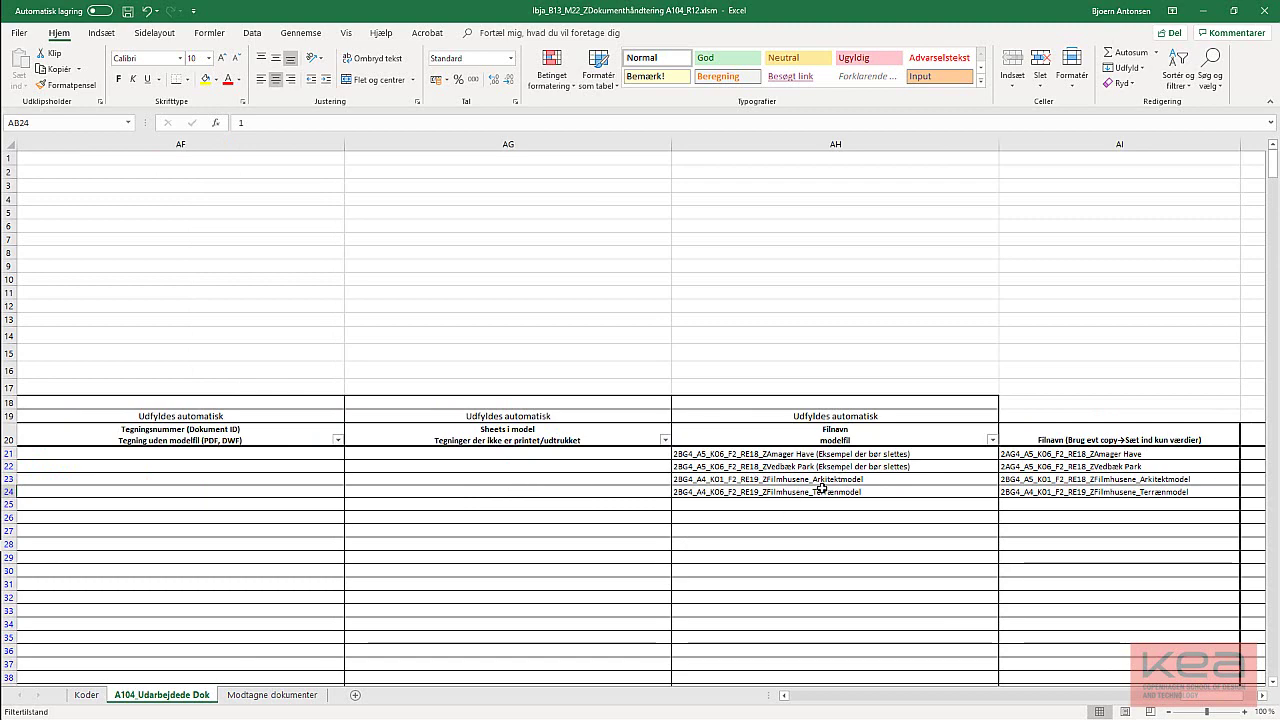
Try Dokument (Word) as the DokumentForm for Filmhusene_Arkitektmodel in row 23 and check the automatic file name columns.
{"action": "left_click_drag", "start_coordinate": [1208, 696], "coordinate": [826, 696]}
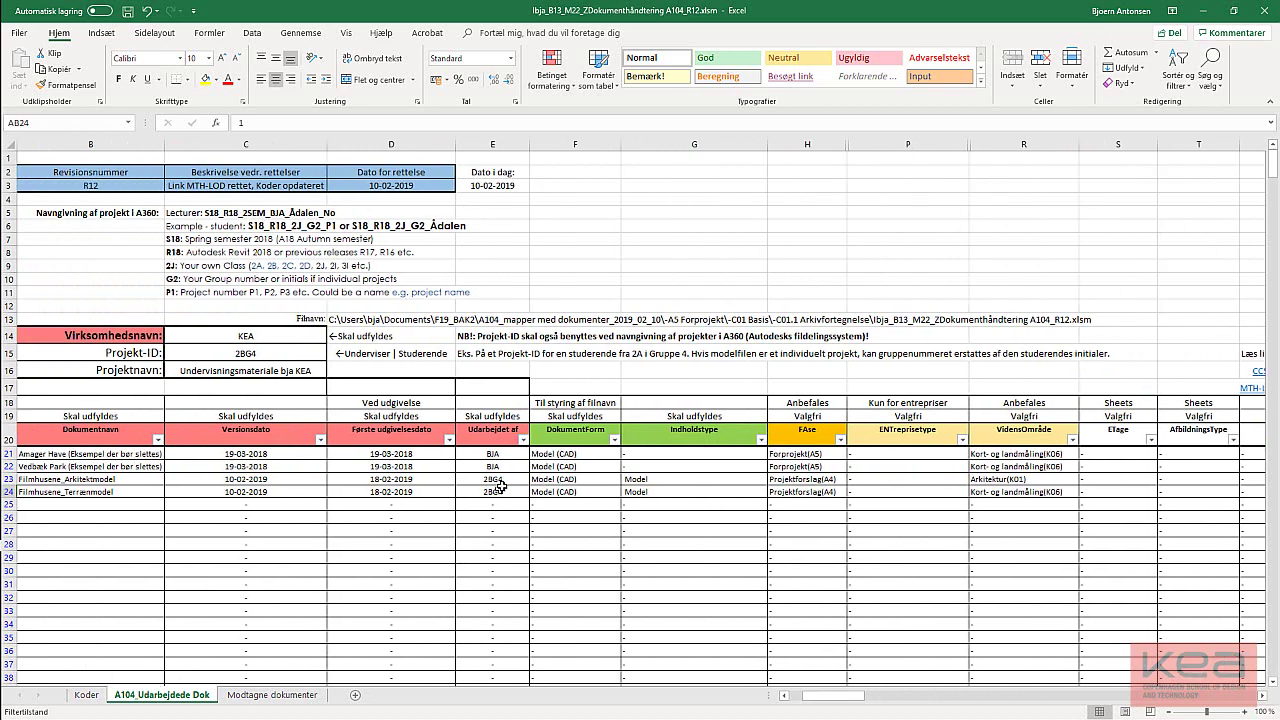
{"action": "left_click", "coordinate": [605, 479]}
{"action": "left_click", "coordinate": [627, 480]}
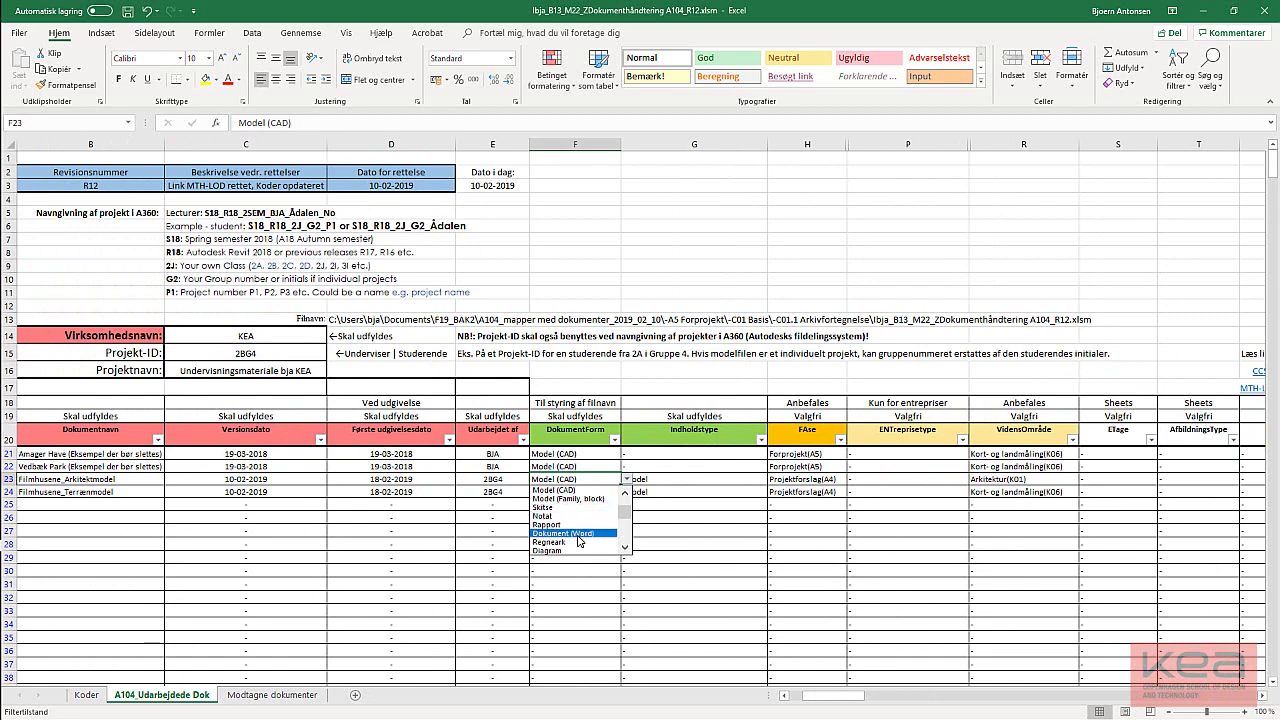
{"action": "left_click", "coordinate": [567, 534]}
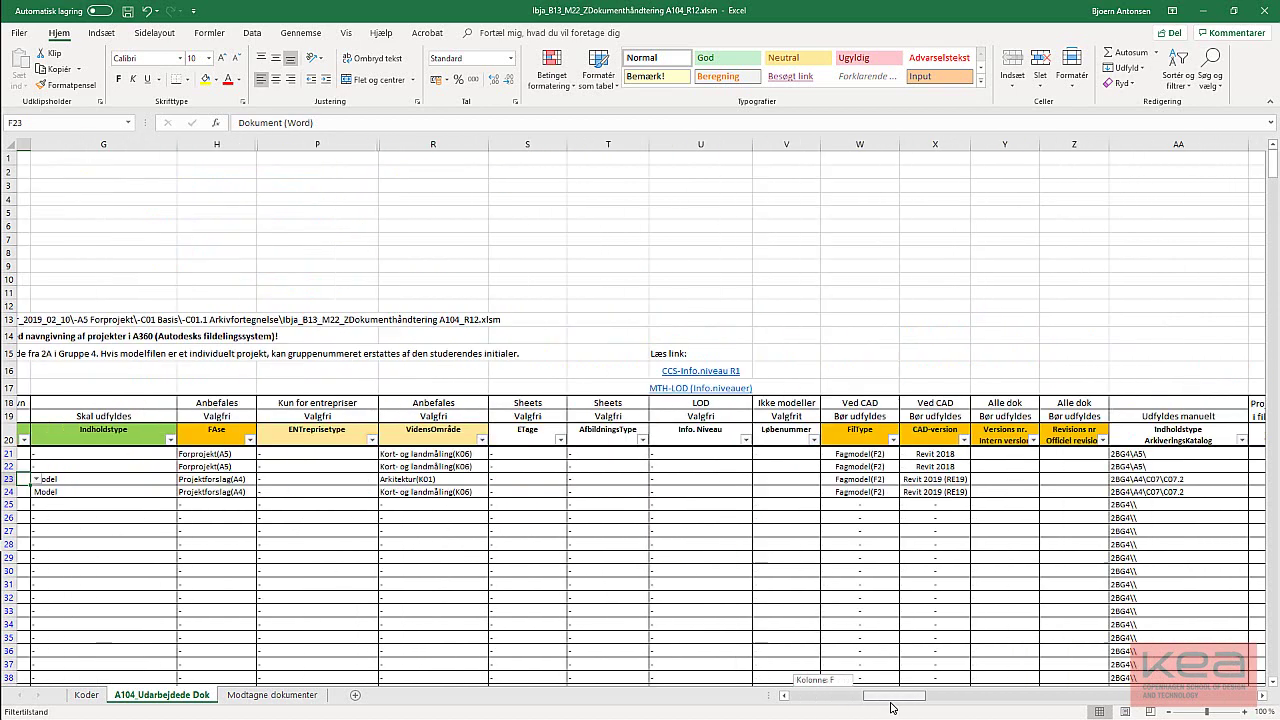
{"action": "mouse_move", "coordinate": [834, 695]}
{"action": "left_mouse_down"}
{"action": "mouse_move", "coordinate": [990, 712]}
{"action": "mouse_move", "coordinate": [1105, 692]}
{"action": "mouse_move", "coordinate": [1205, 712]}
{"action": "mouse_move", "coordinate": [810, 697]}
{"action": "left_mouse_up"}
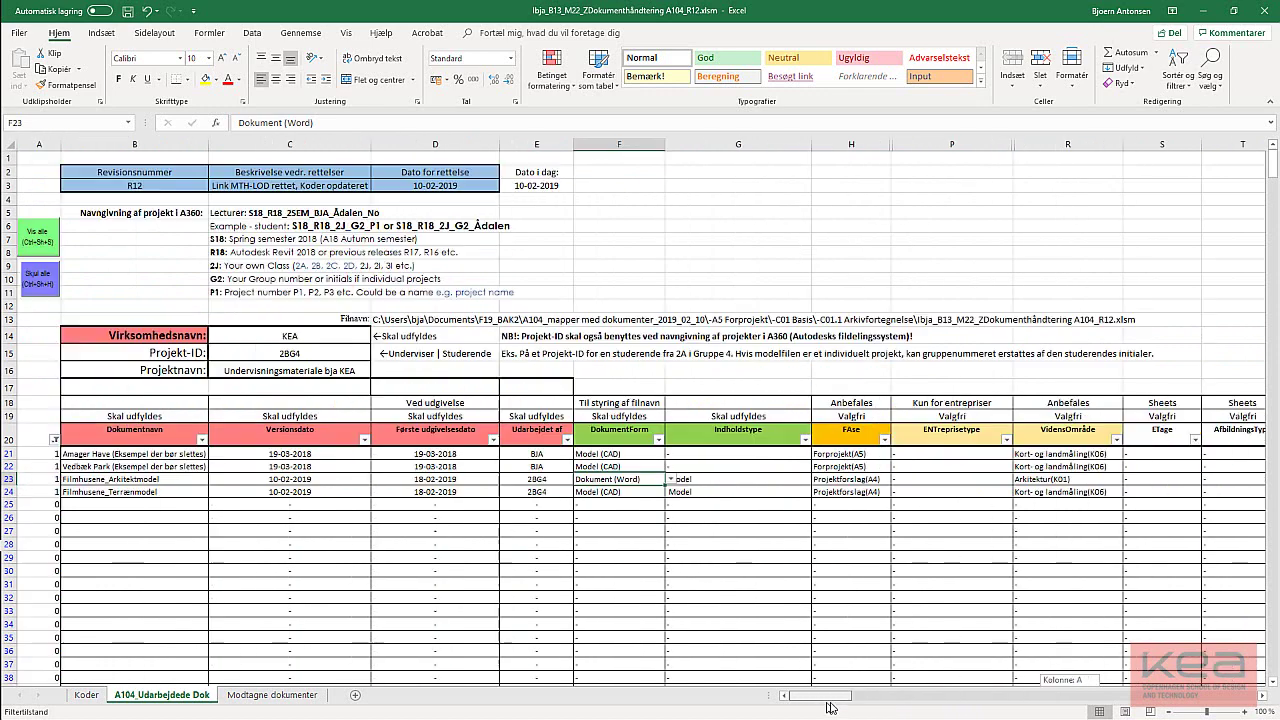
Set the DokumentForm for Filmhusene_Arkitektmodel in row 23 back to Model (CAD).
{"action": "left_click", "coordinate": [671, 480]}
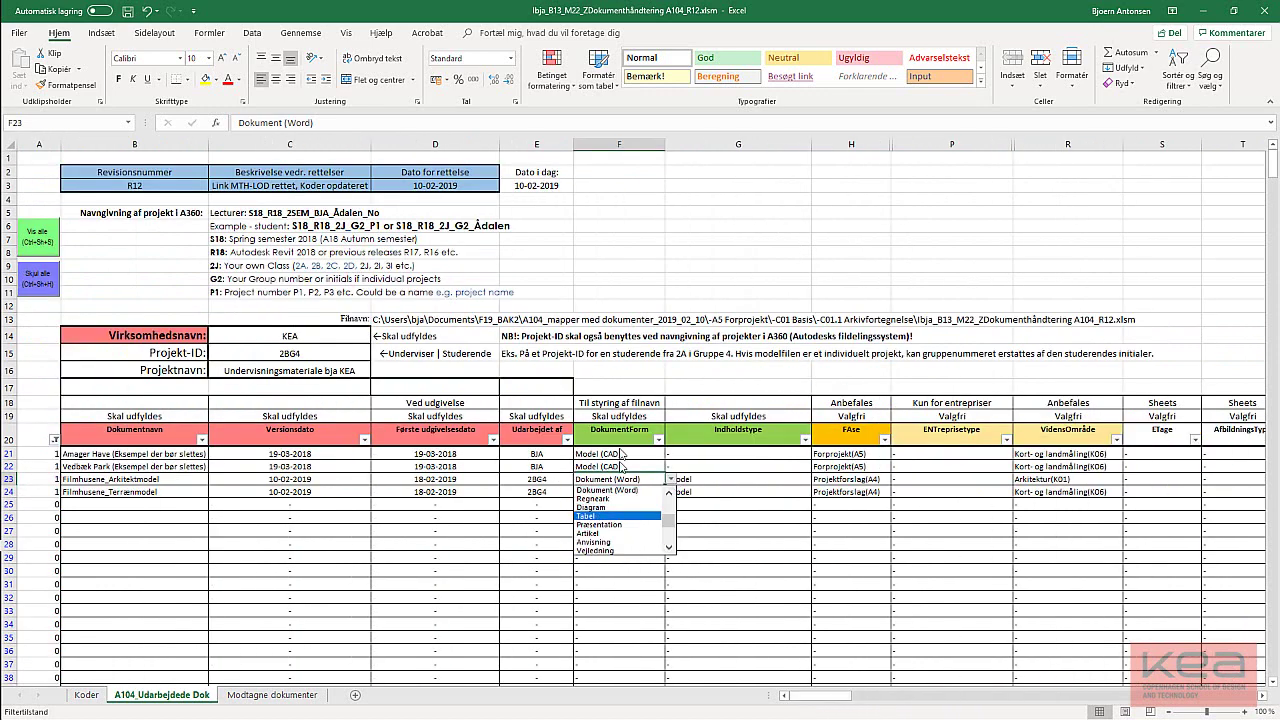
{"action": "scroll", "coordinate": [620, 540], "scroll_direction": "down", "scroll_amount": 2}
{"action": "left_click", "coordinate": [600, 545]}
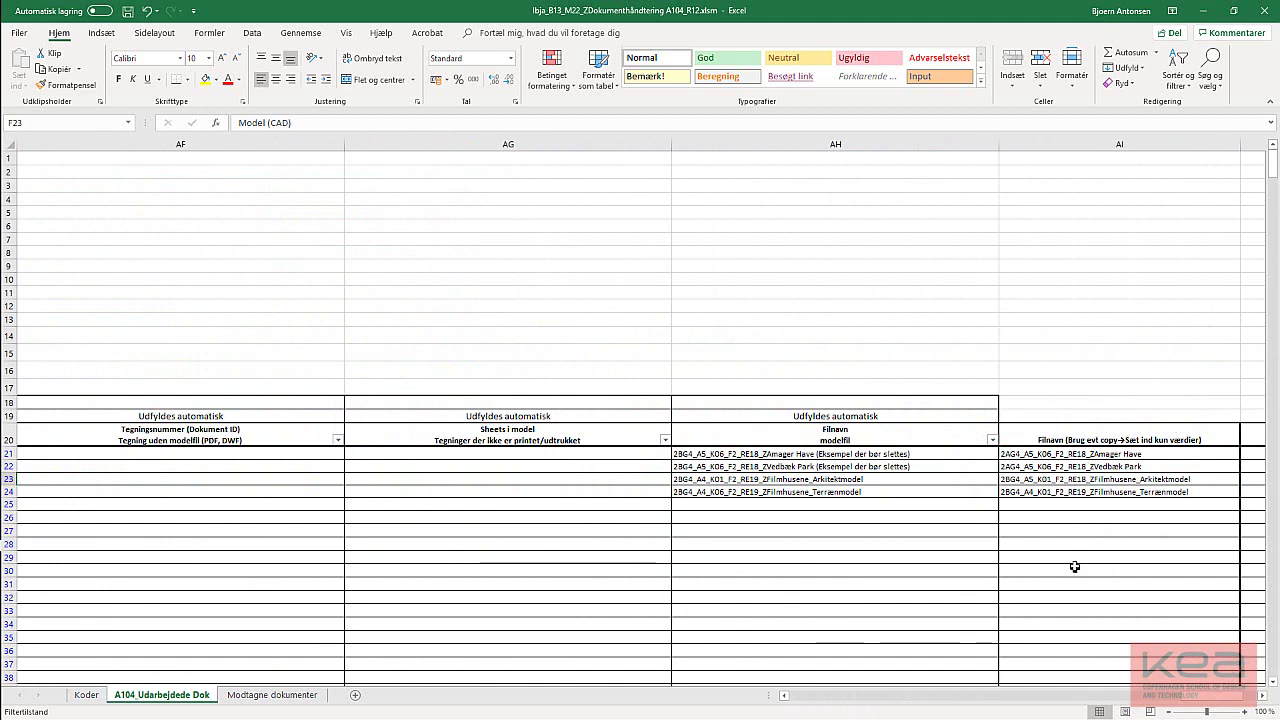
Check the model file name in AH23 and hide column AI with the manually pasted file names.
{"action": "left_click", "coordinate": [771, 479]}
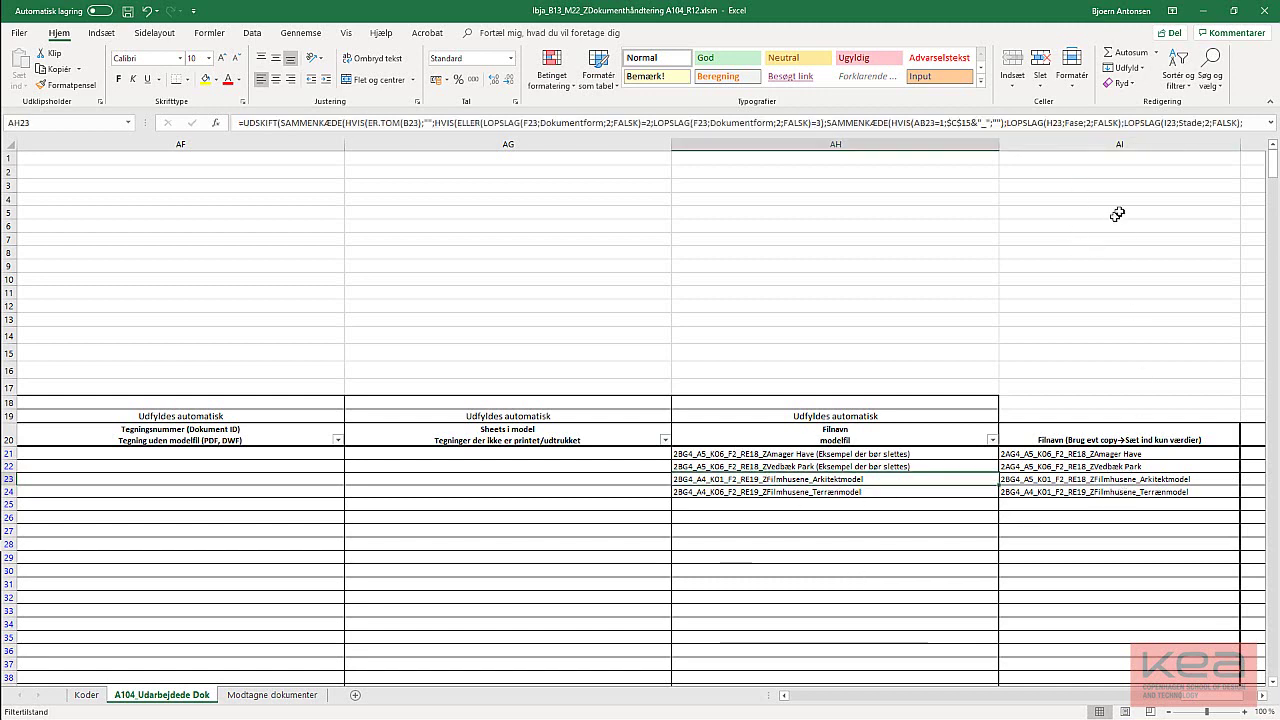
{"action": "left_click", "coordinate": [1142, 143]}
{"action": "right_click", "coordinate": [1143, 145]}
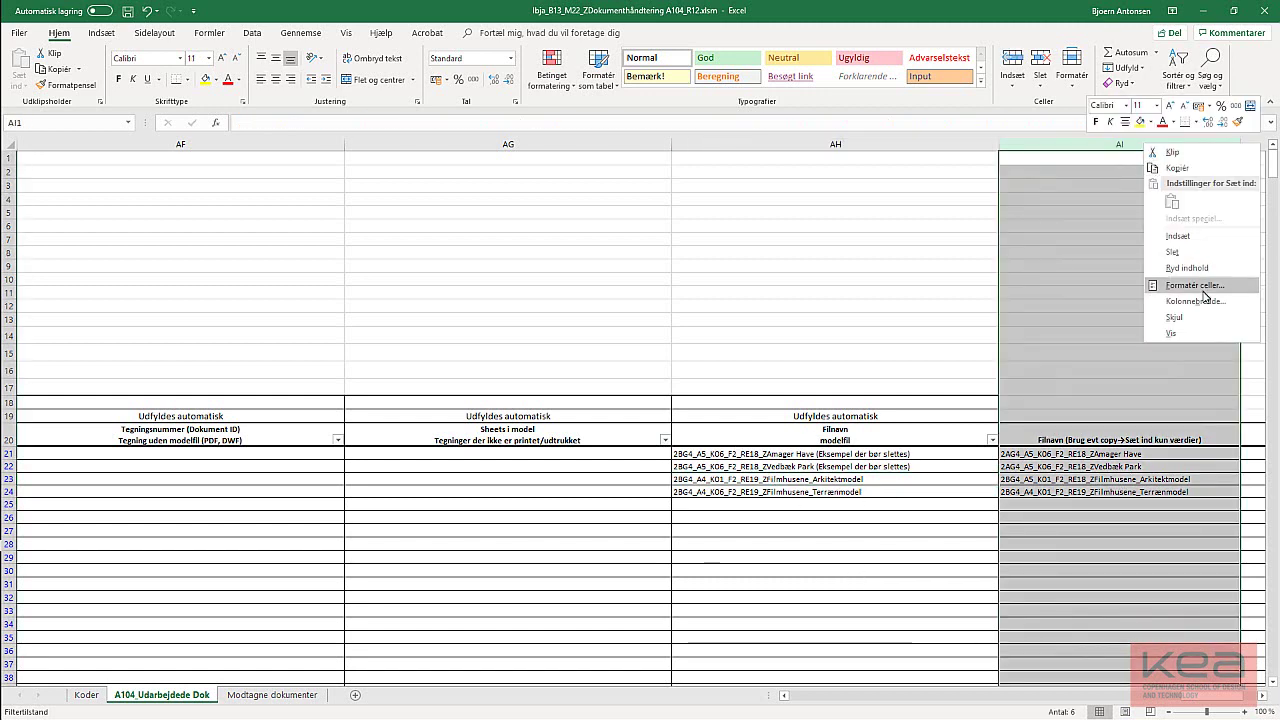
{"action": "left_click", "coordinate": [1170, 317]}
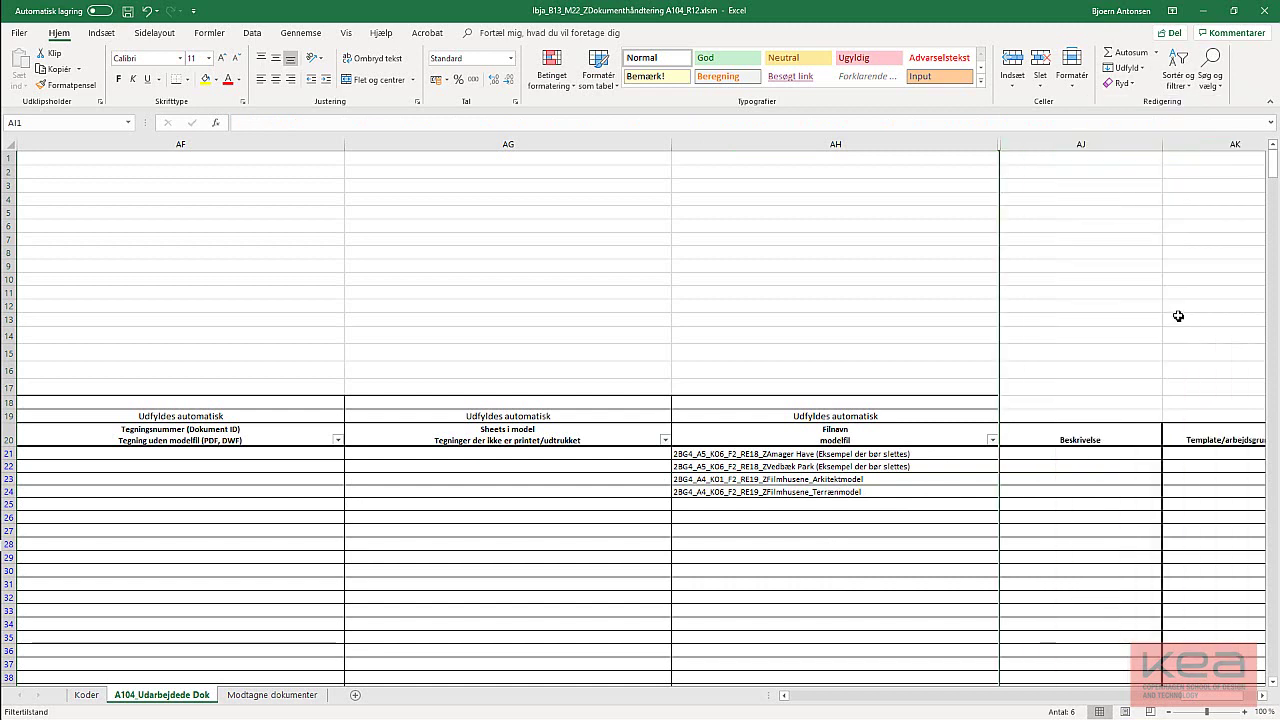
Copy the file name from AH23 and save the Revit project in F19_BAK2 as 2BG4_A4_K01_F2_RE19_ZFilmhusene_Arkitektmodel.
{"action": "left_click", "coordinate": [820, 480]}
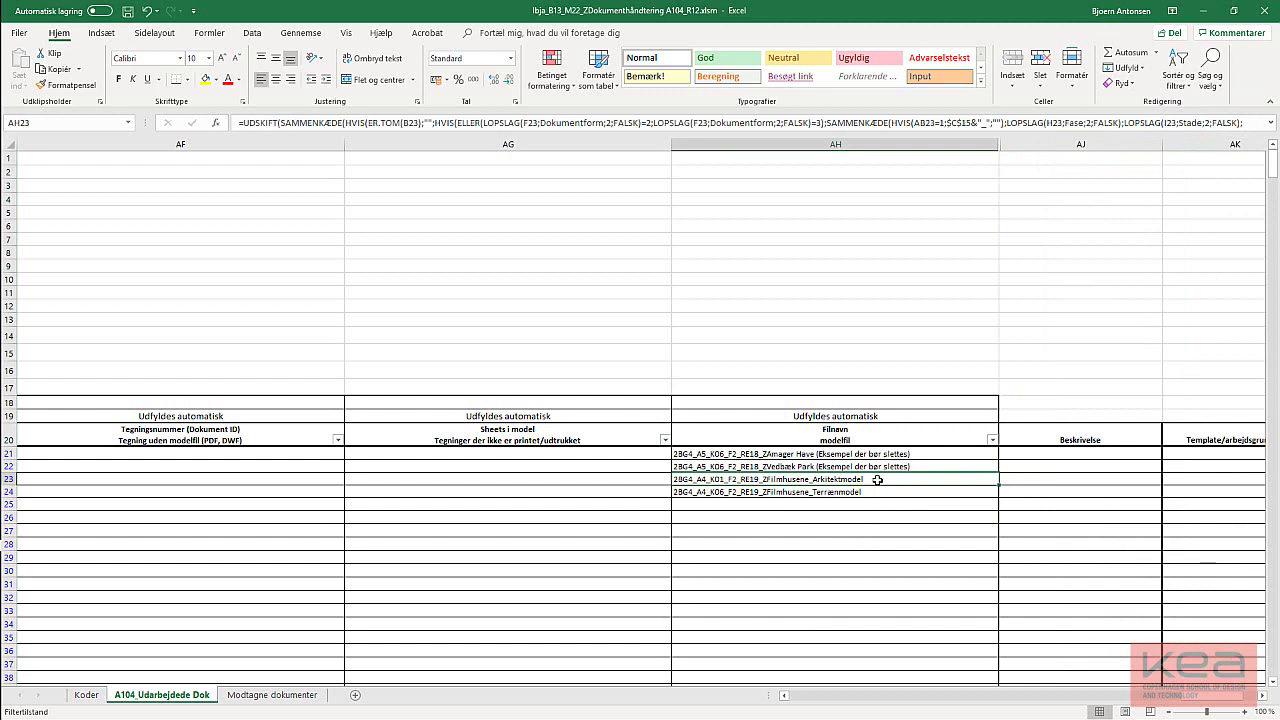
{"action": "key", "text": "ctrl+c"}
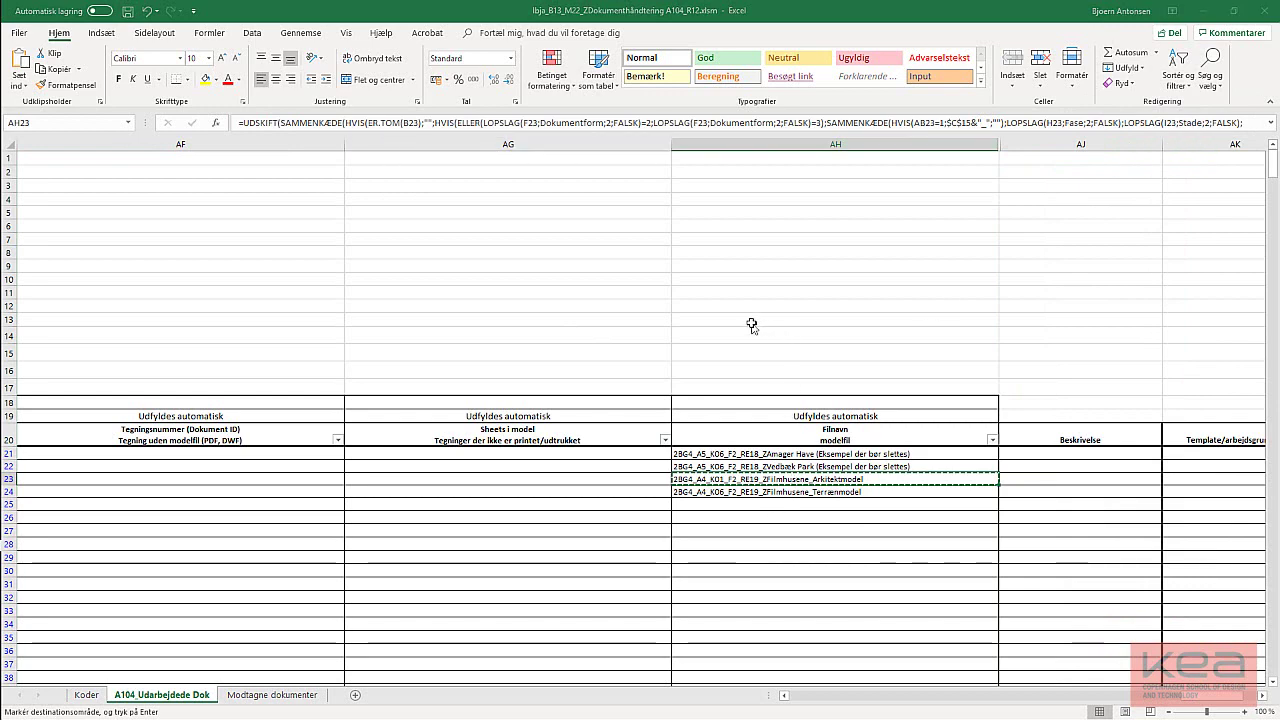
{"action": "key", "text": "alt+Tab"}
{"action": "double_click", "coordinate": [545, 341]}
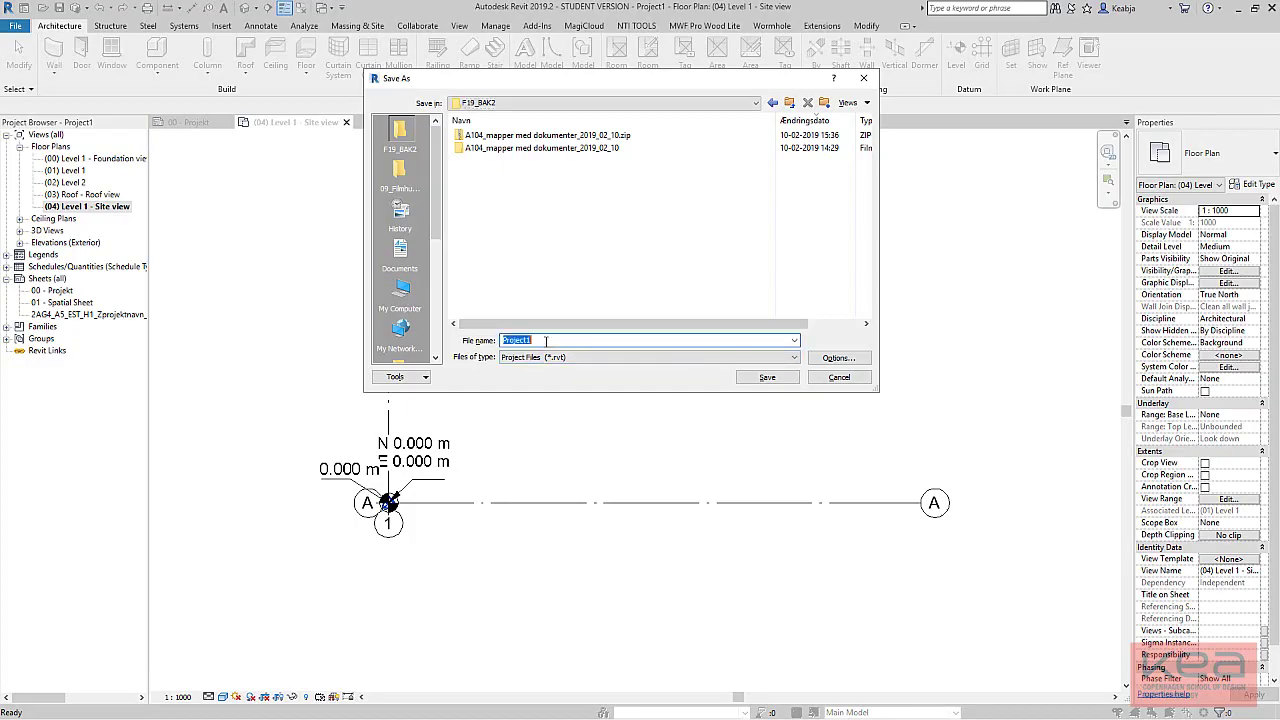
{"action": "key", "text": "ctrl+v"}
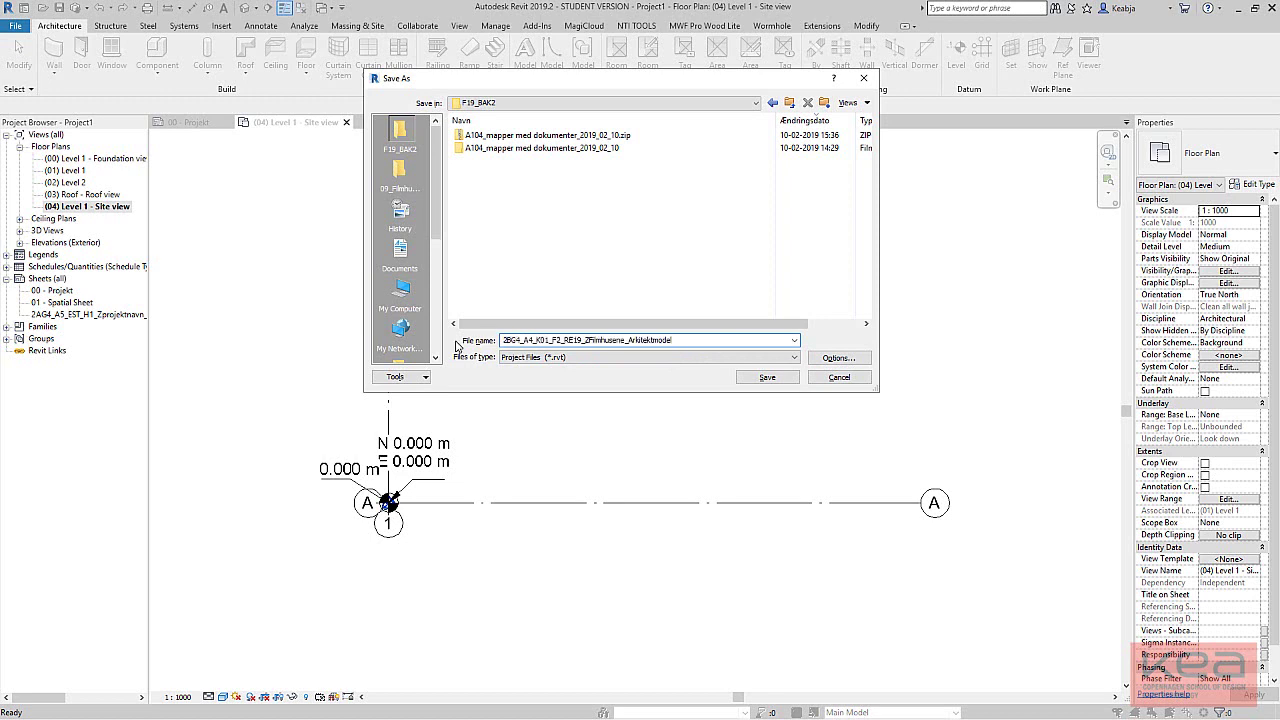
{"action": "left_click", "coordinate": [764, 377]}
Copy the file name from AH24 in Excel and save the Revit project again in F19_BAK2 as 2BG4_A4_K06_F2_RE19_ZFilmhusene_Terrænmodel.
{"action": "key", "text": "alt+Tab"}
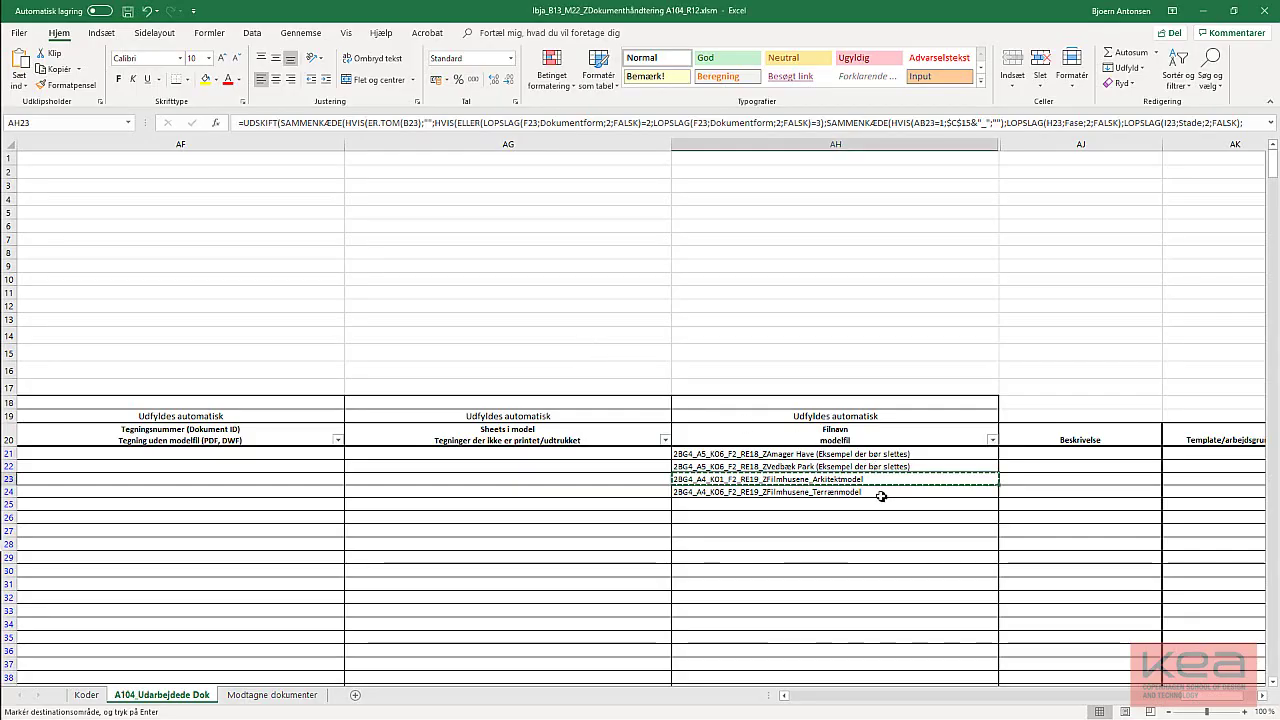
{"action": "left_click", "coordinate": [866, 492]}
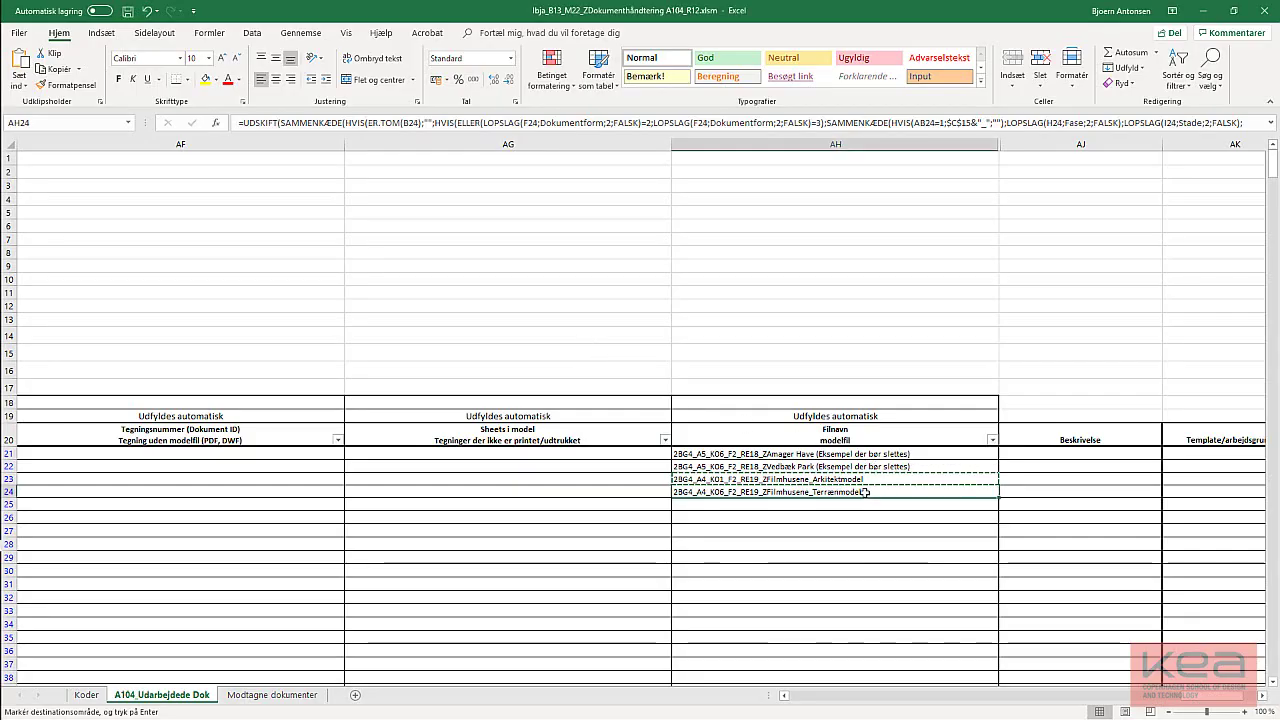
{"action": "key", "text": "ctrl+c"}
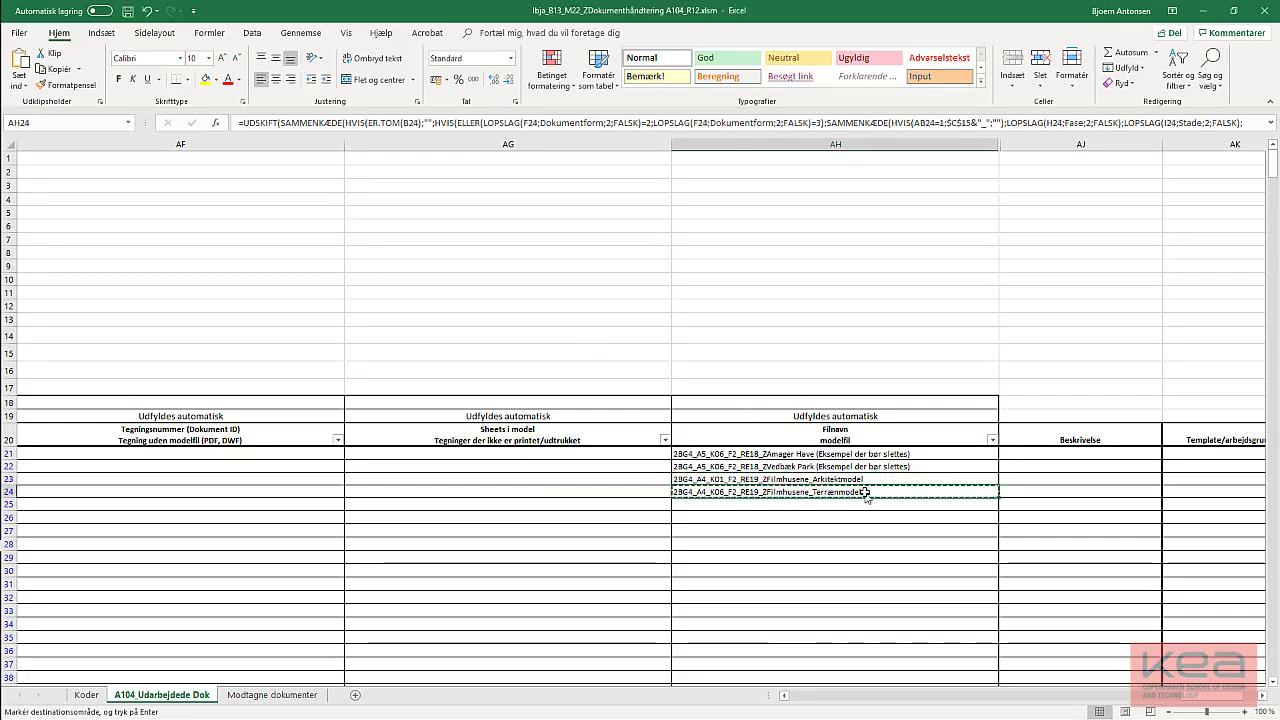
{"action": "key", "text": "alt+Tab"}
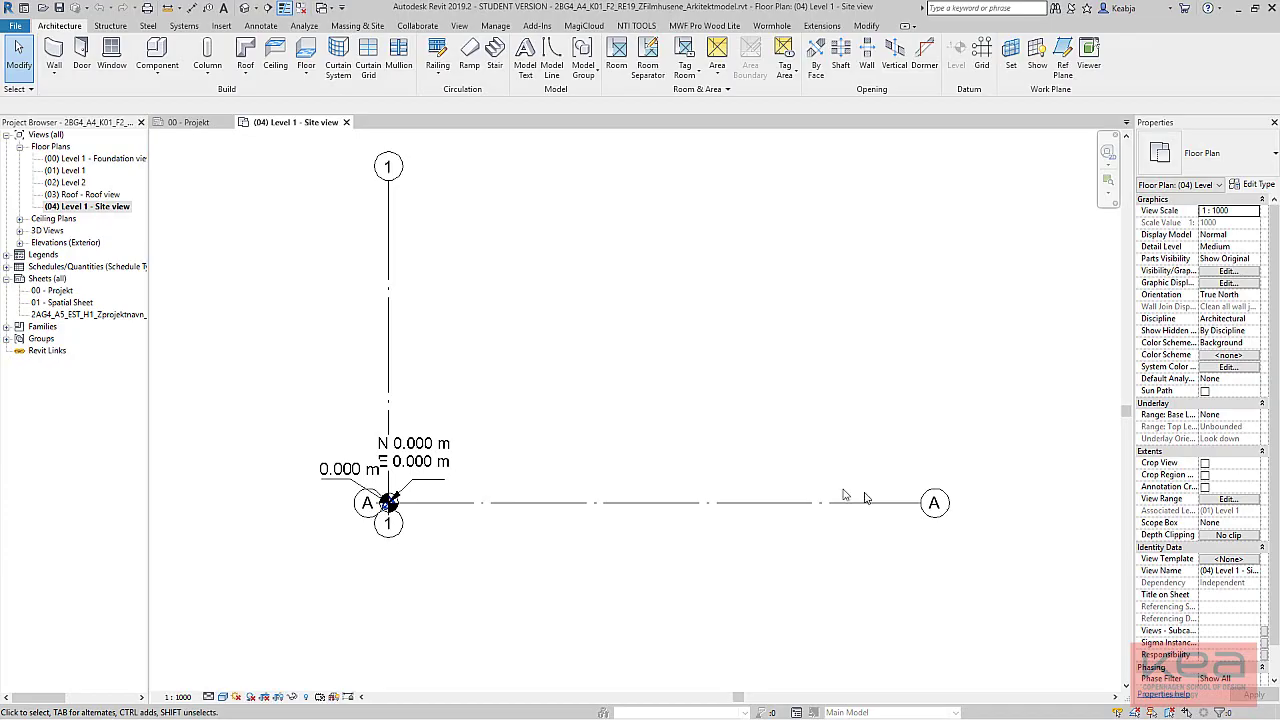
{"action": "left_click", "coordinate": [12, 26]}
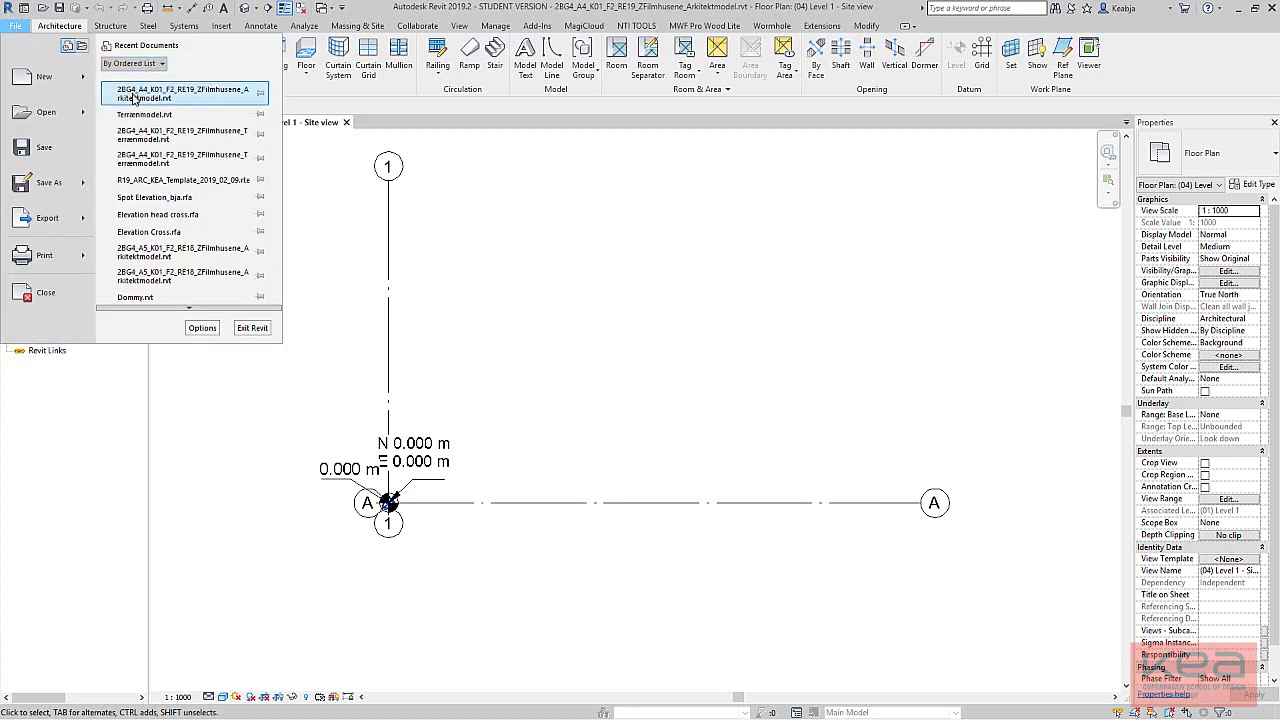
{"action": "mouse_move", "coordinate": [60, 190]}
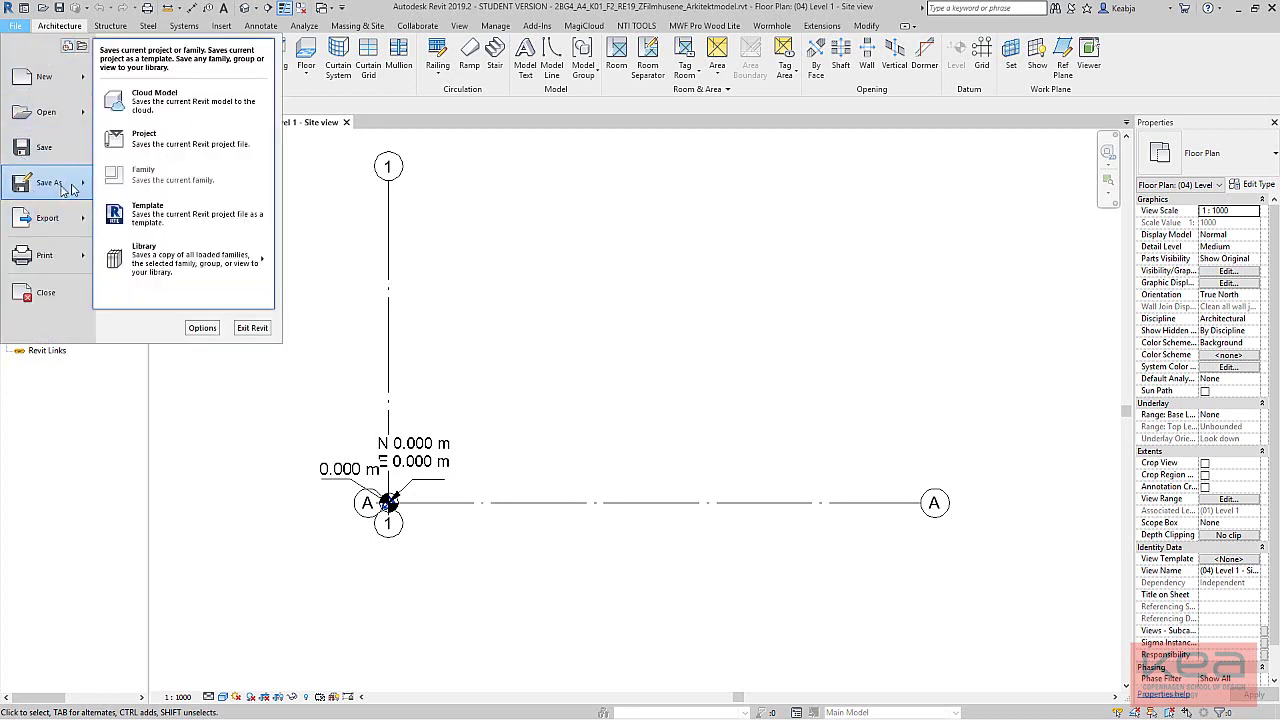
{"action": "left_click", "coordinate": [205, 152]}
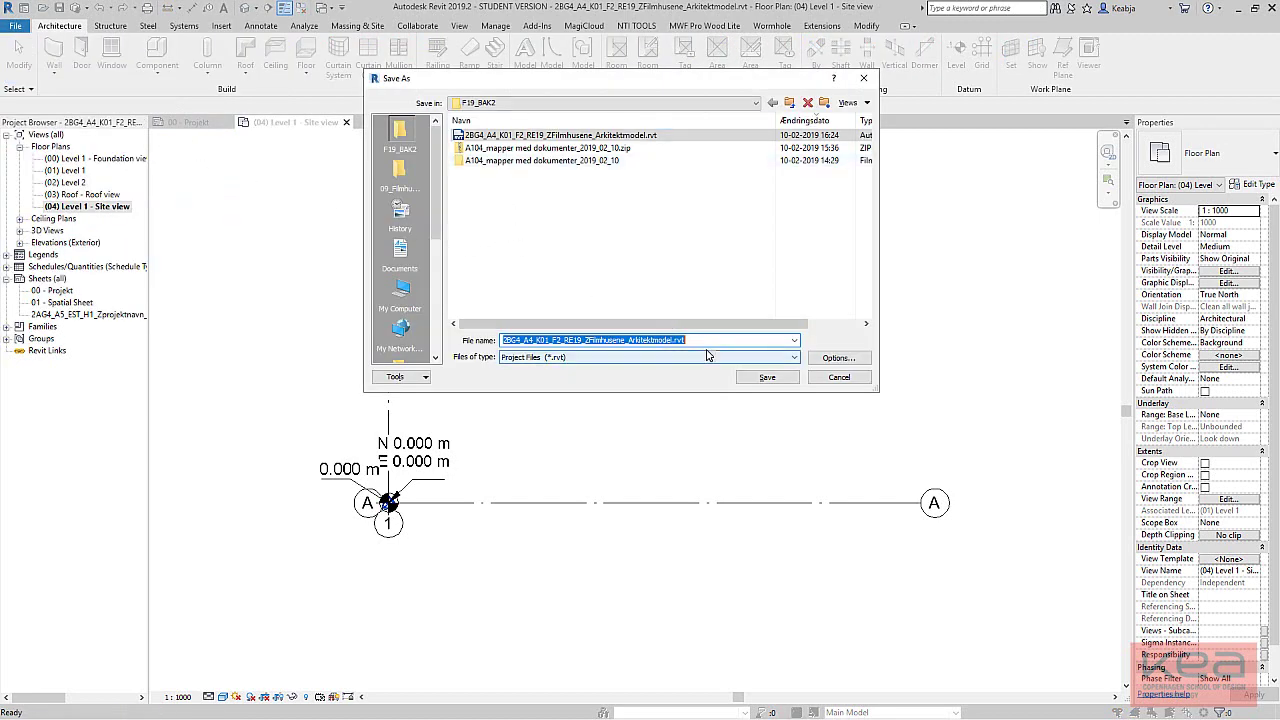
{"action": "key", "text": "ctrl+v"}
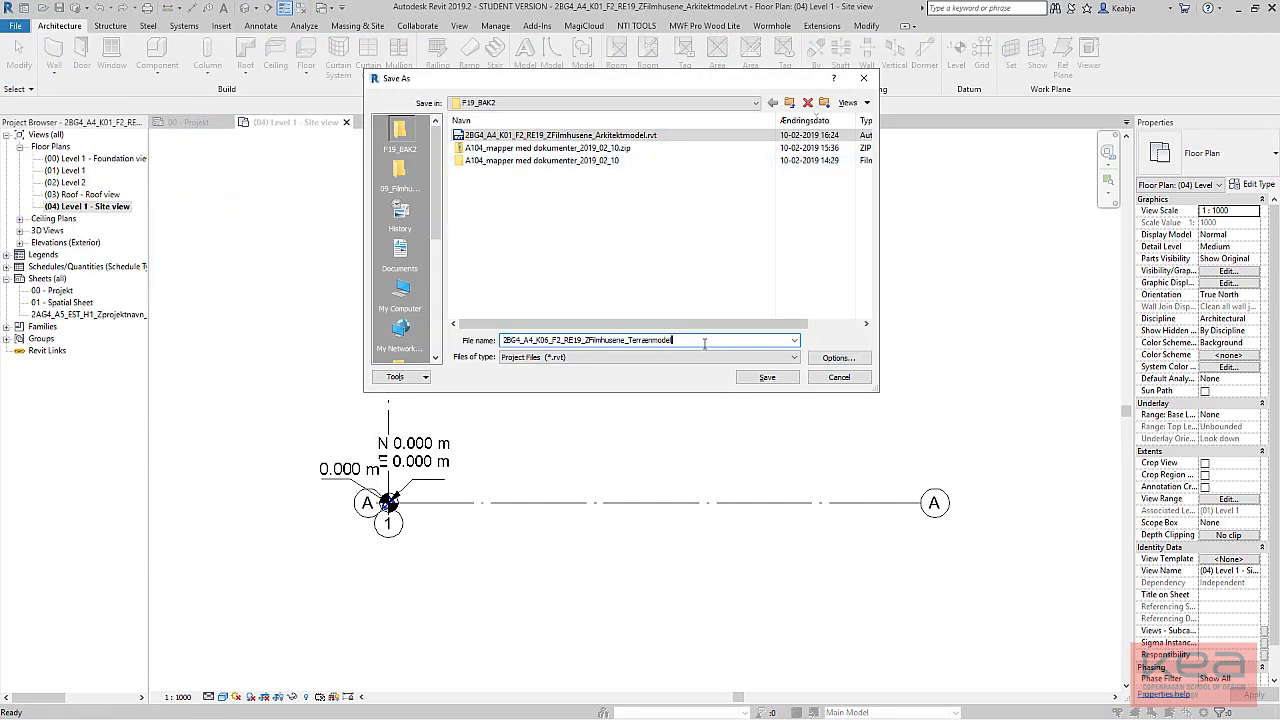
{"action": "left_click", "coordinate": [770, 375]}
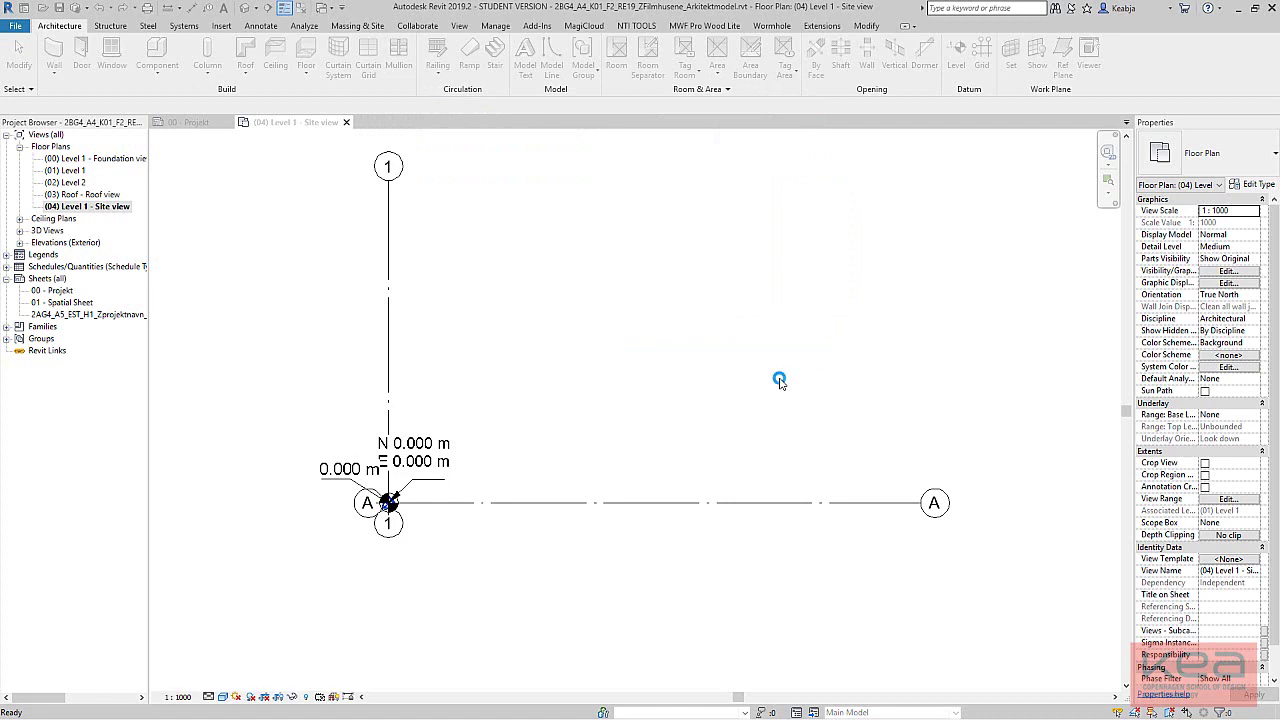